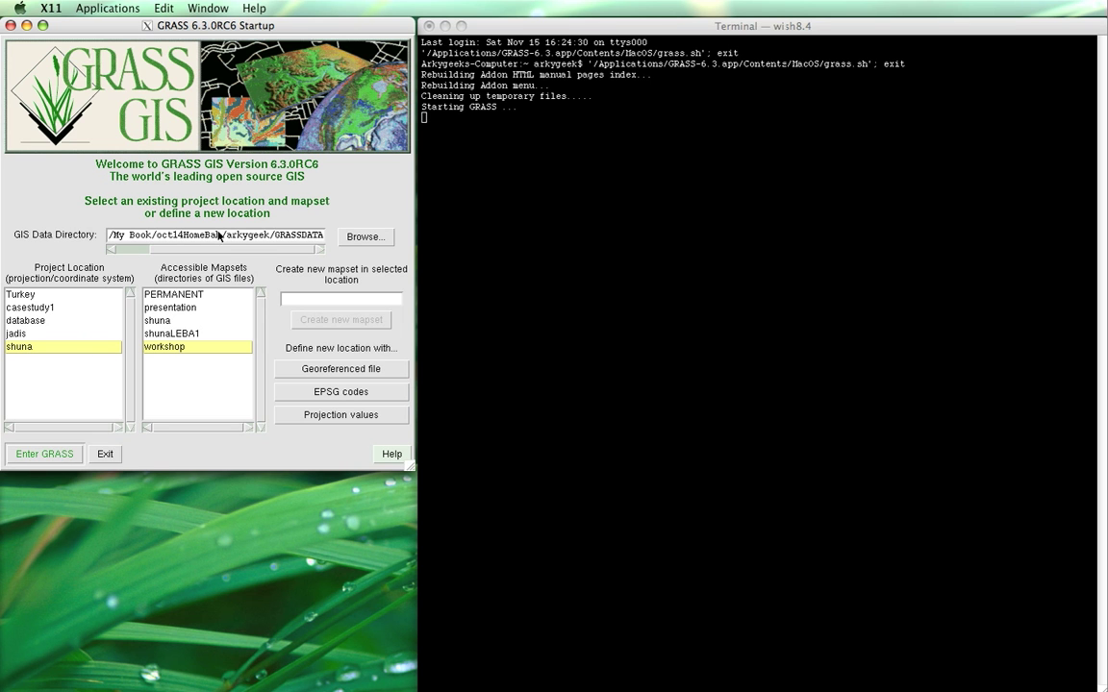
# Browse for a new GIS data directory from the root through Users to the home folder
pyautogui.click(366, 236)
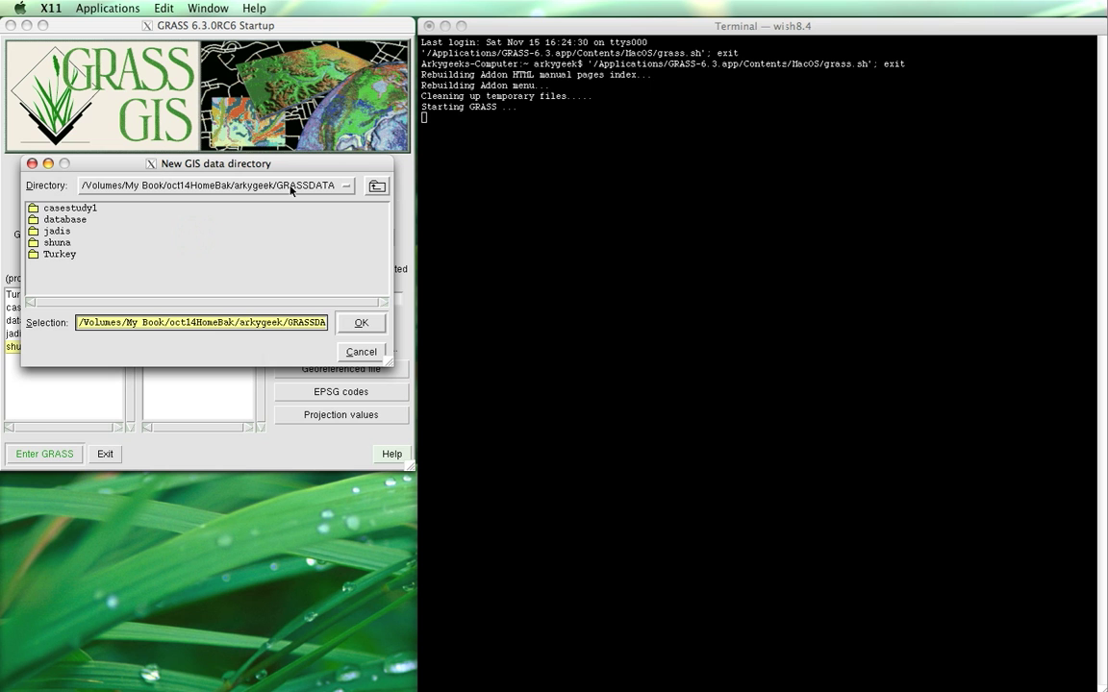
pyautogui.click(348, 185)
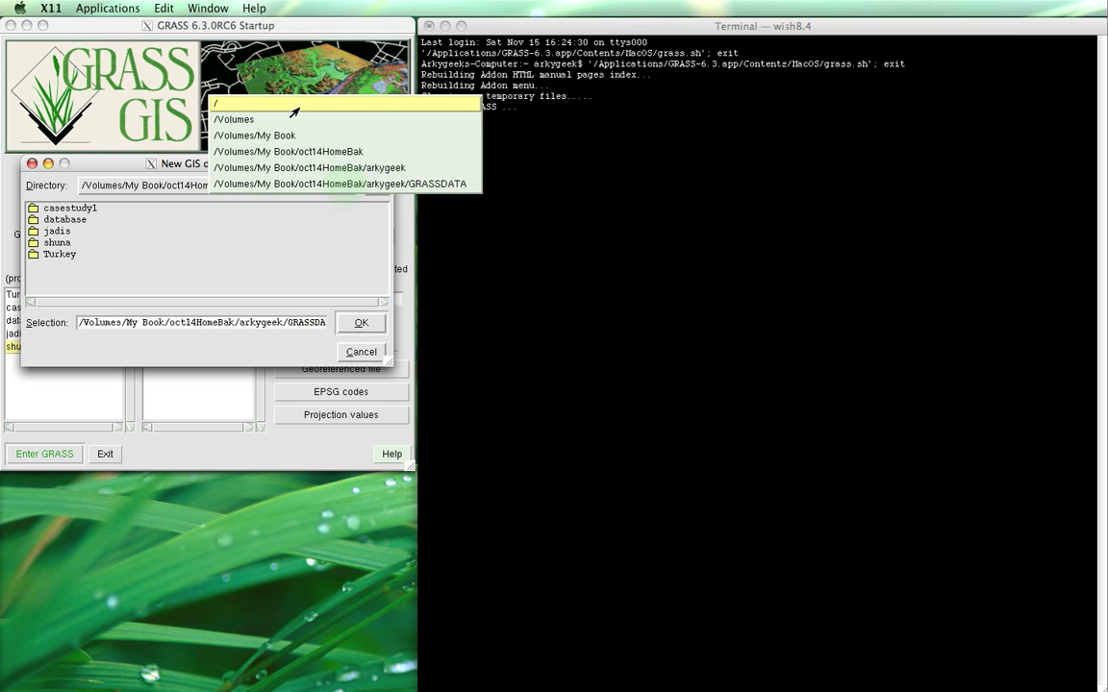
pyautogui.click(298, 105)
pyautogui.moveTo(129, 304); pyautogui.dragTo(278, 303)
pyautogui.doubleClick(99, 269)
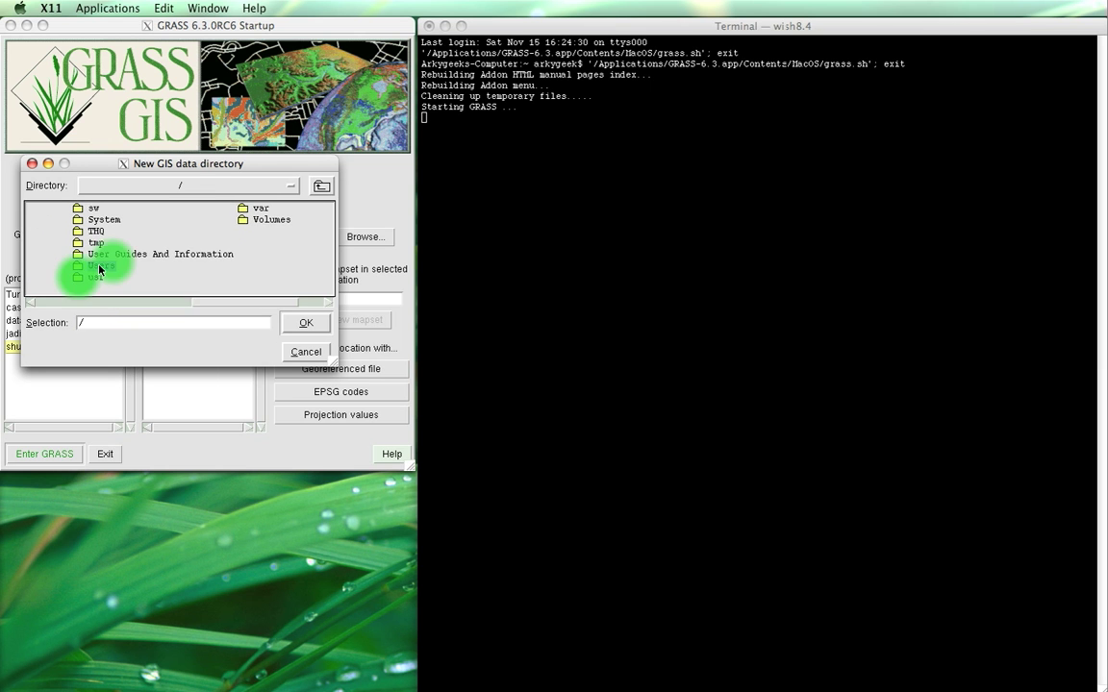
pyautogui.doubleClick(59, 212)
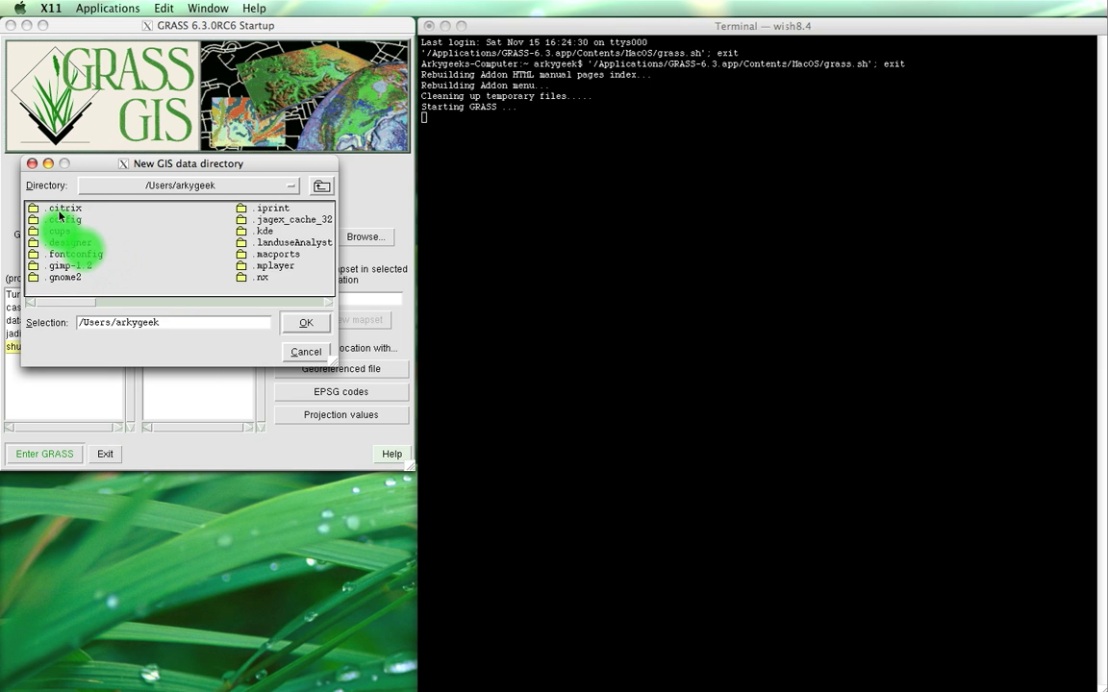
pyautogui.moveTo(61, 301); pyautogui.dragTo(294, 290)
# Select qgis_sample_data/grassdata and confirm it as the GIS data directory
pyautogui.click(273, 210)
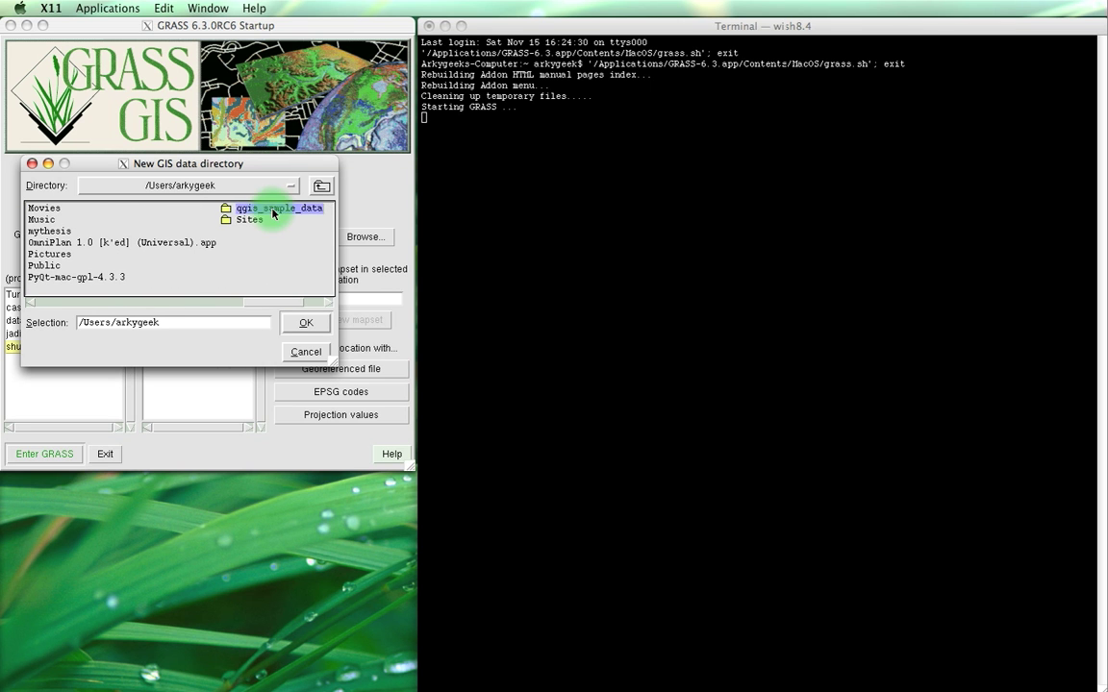
pyautogui.doubleClick(273, 209)
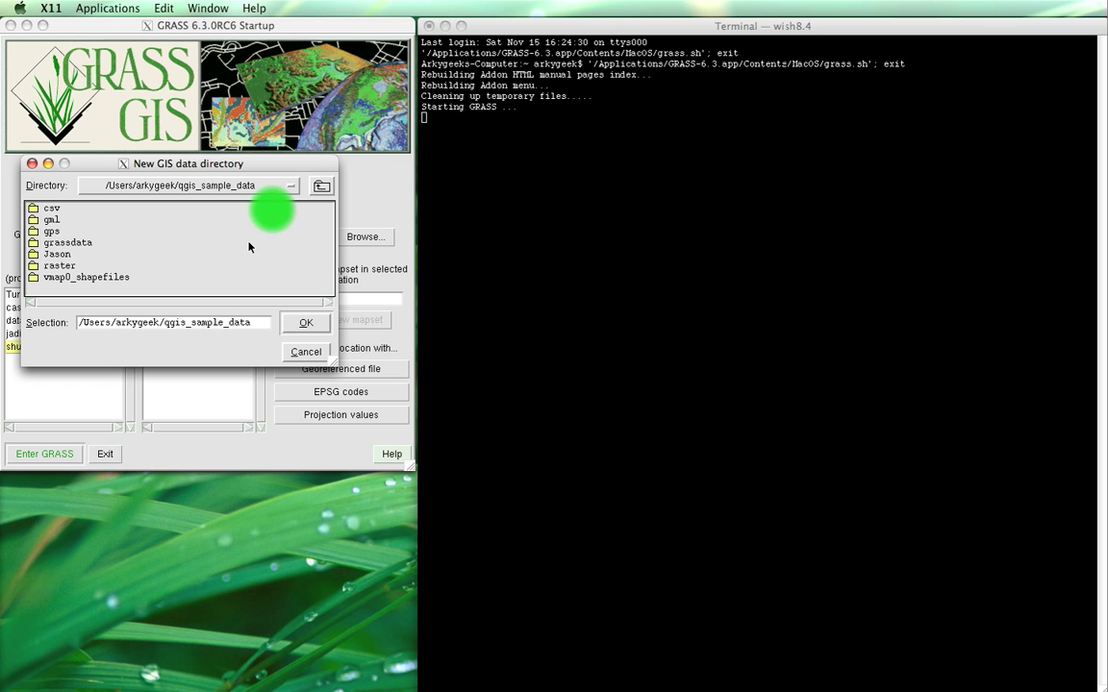
pyautogui.doubleClick(74, 244)
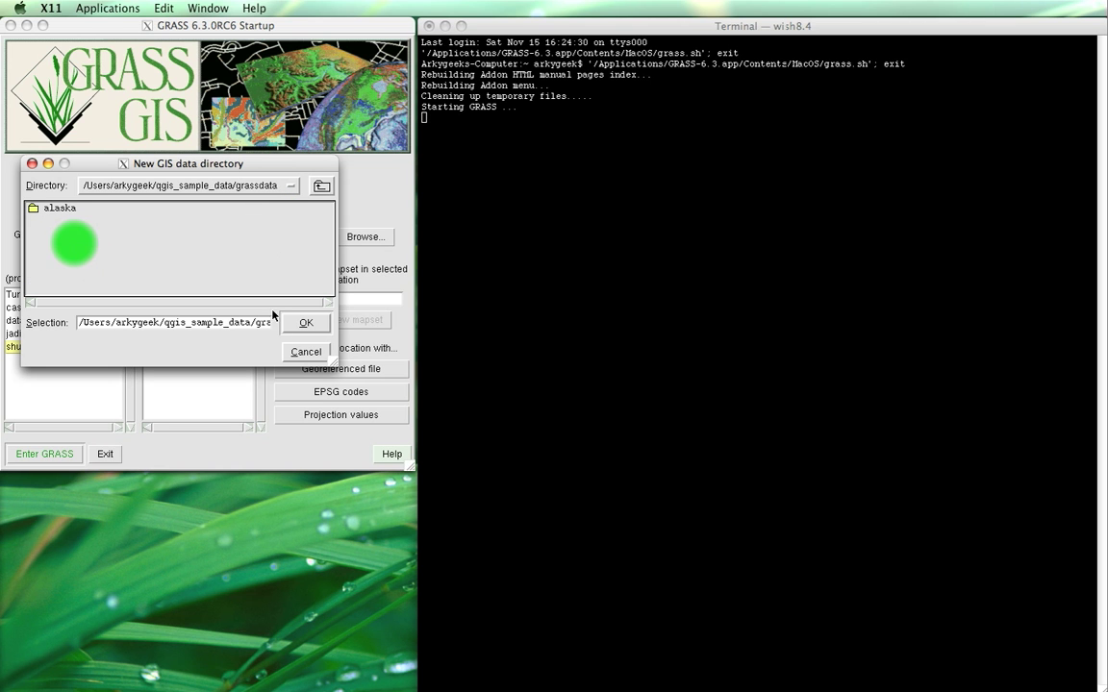
pyautogui.click(319, 186)
pyautogui.click(77, 243)
pyautogui.click(306, 323)
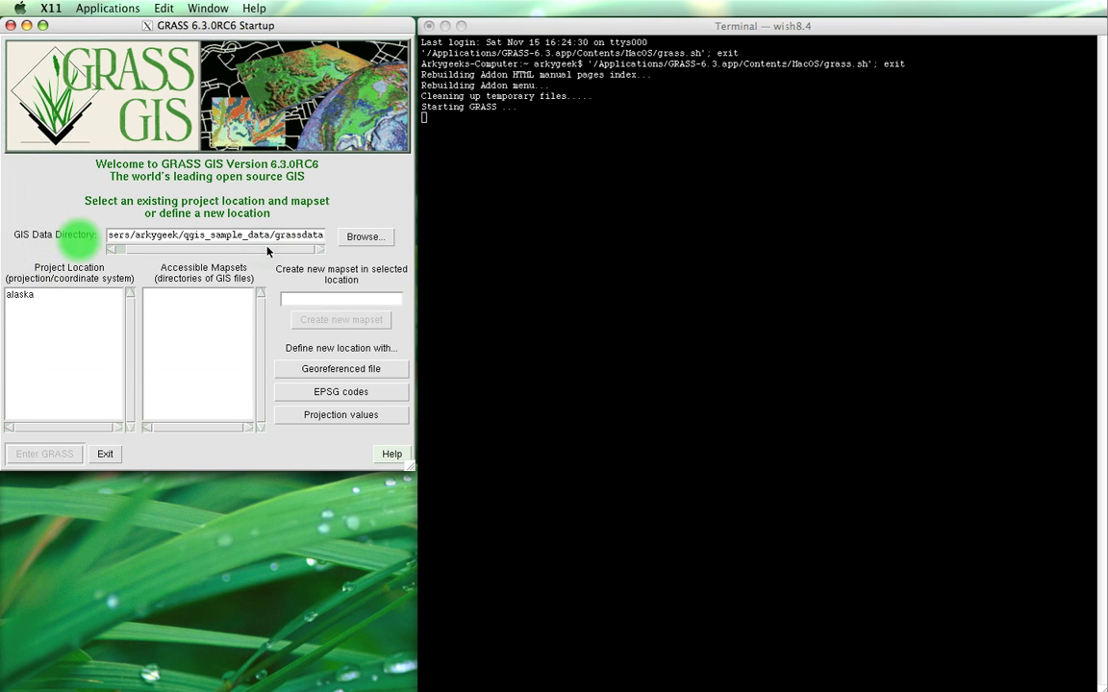
# Select the alaska location and demo mapset, then minimize the Quantum GIS window
pyautogui.click(44, 295)
pyautogui.click(173, 308)
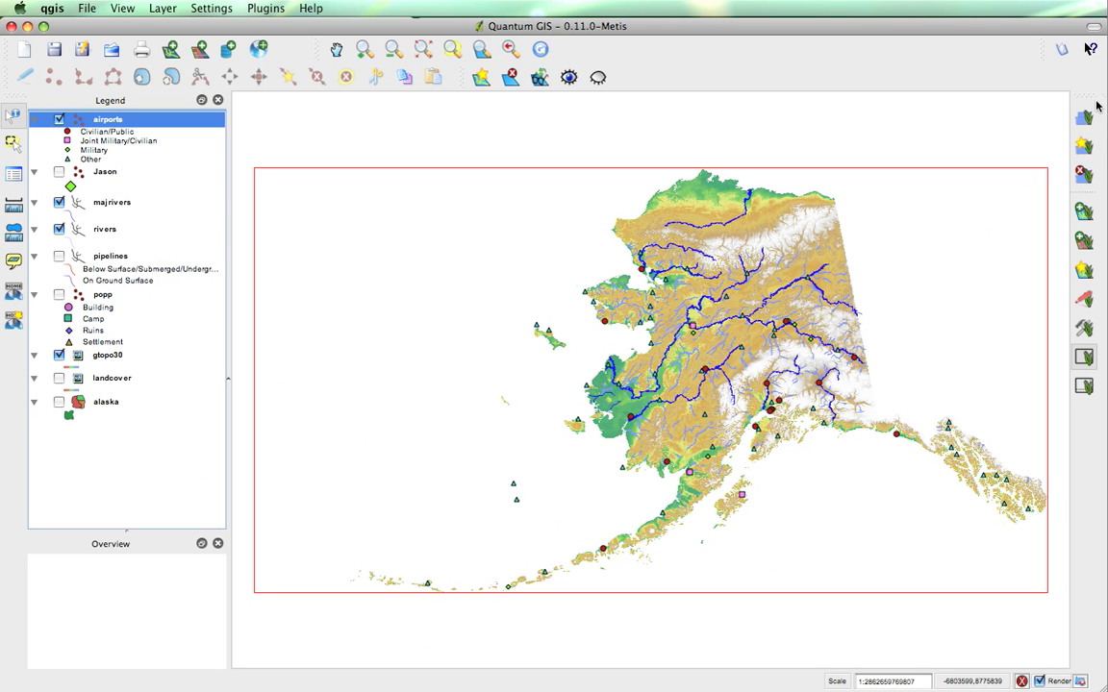
pyautogui.click(1084, 176)
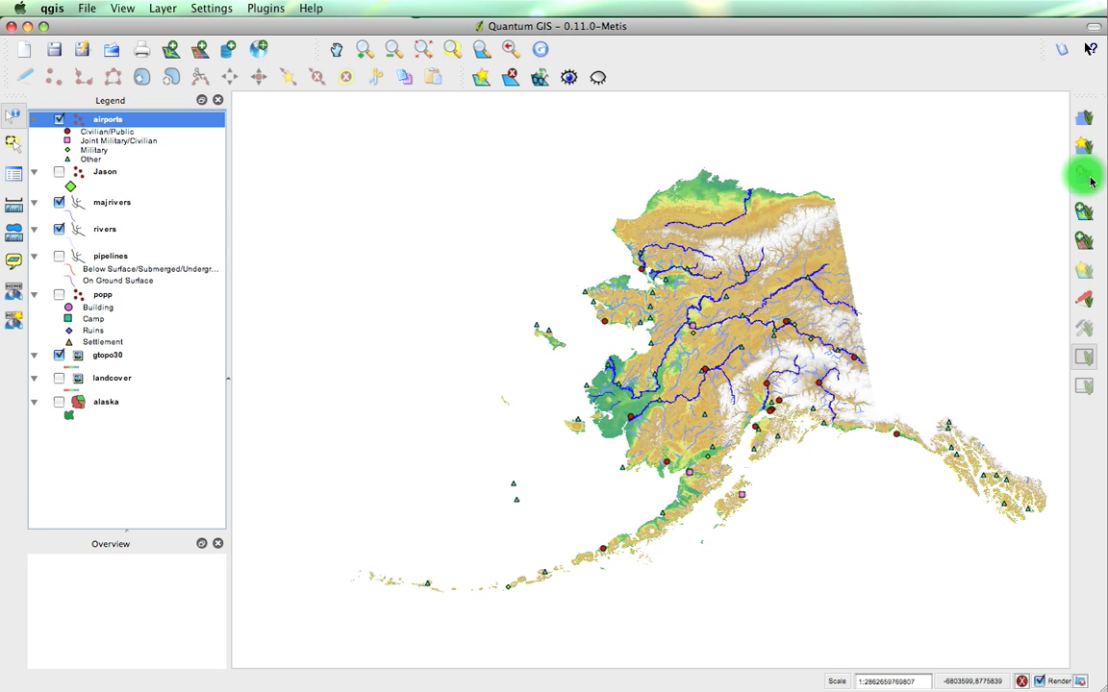
pyautogui.doubleClick(372, 27)
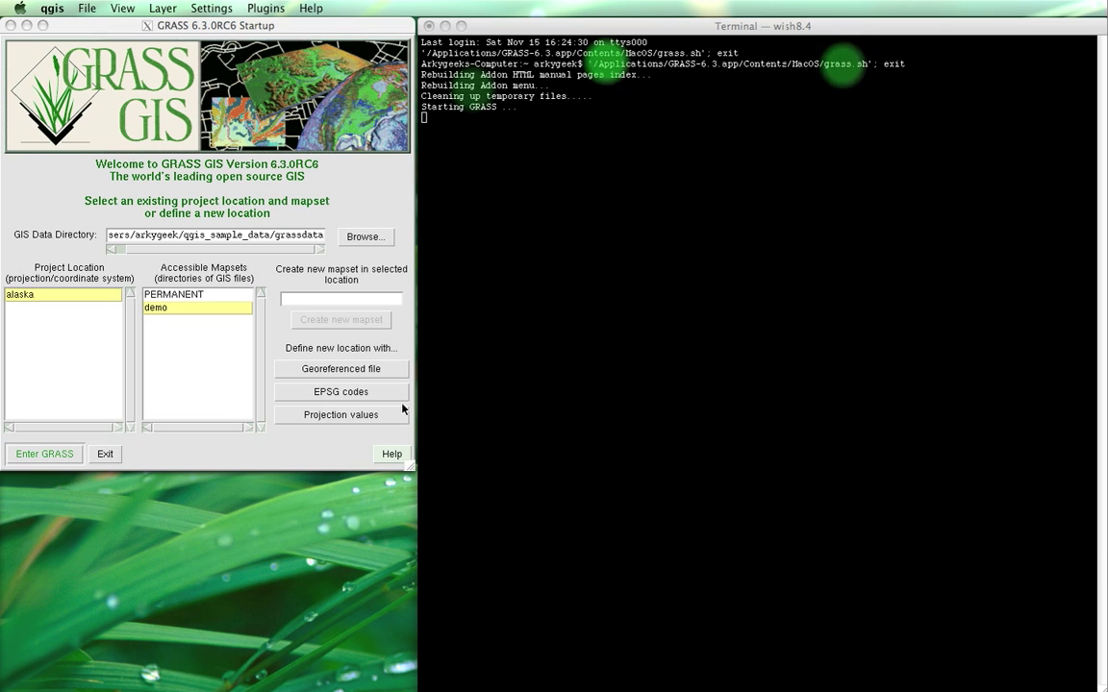
pyautogui.click(235, 406)
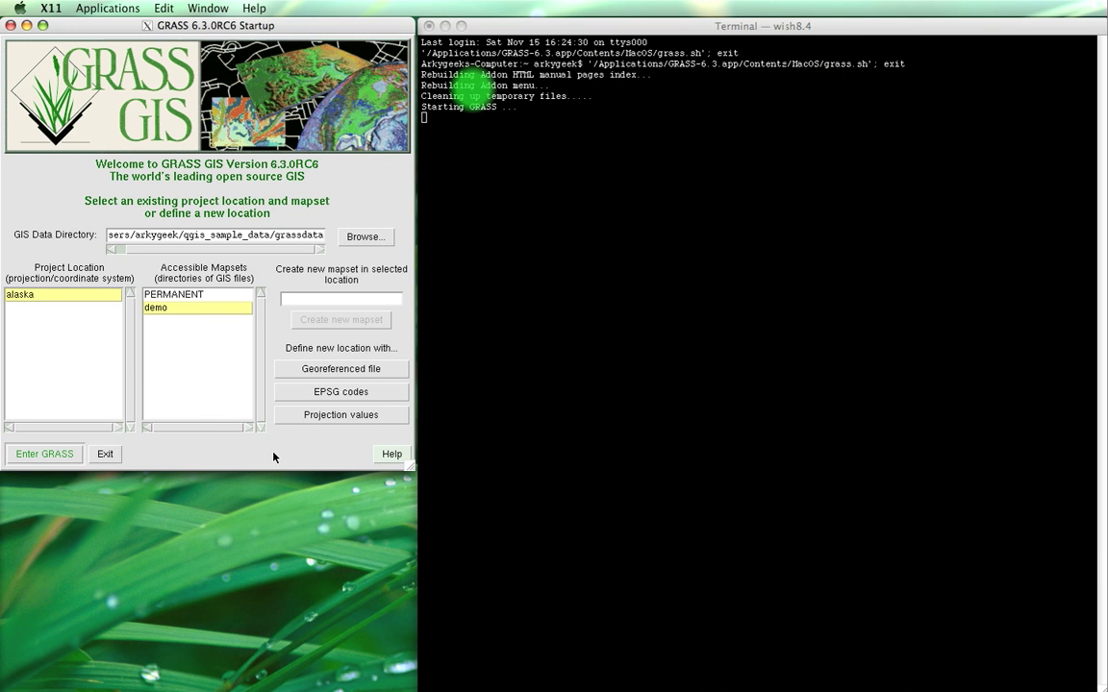
# Enter GRASS in alaska/demo, then shrink and move the GRASS shell window
pyautogui.click(42, 454)
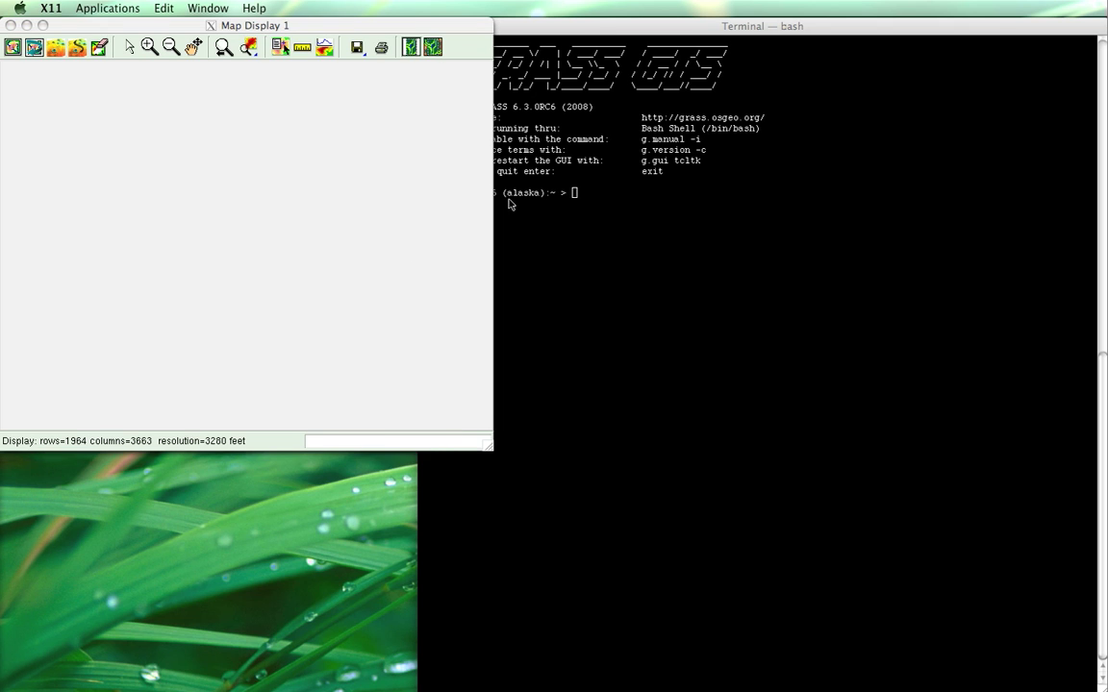
pyautogui.click(672, 580)
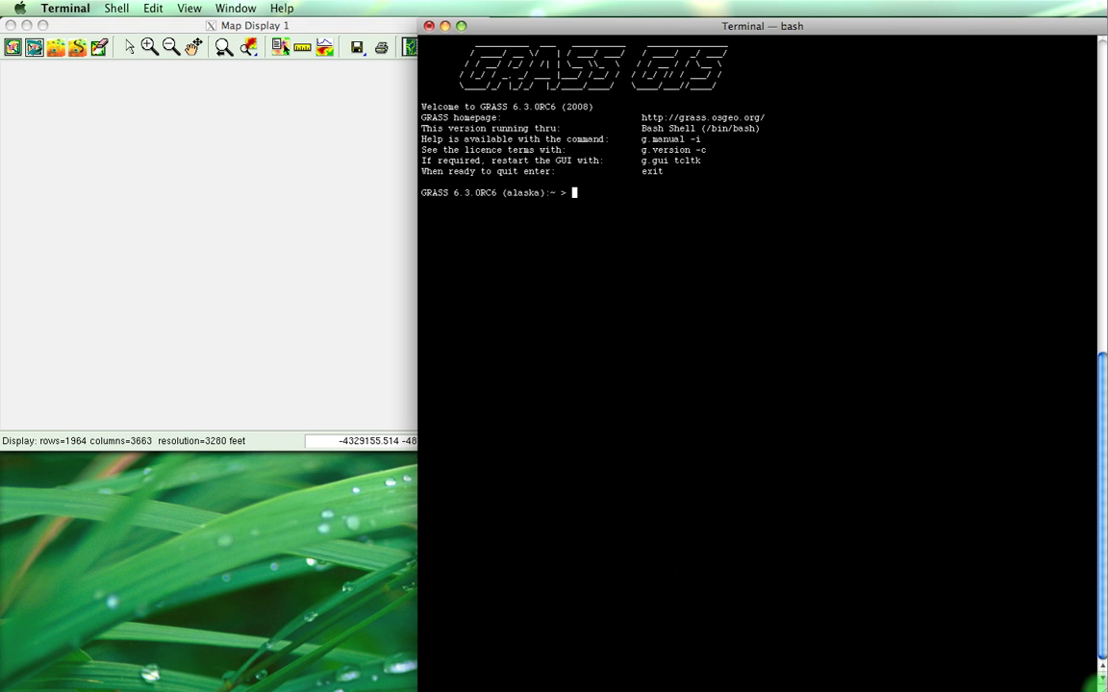
pyautogui.moveTo(1104, 689); pyautogui.dragTo(813, 253)
pyautogui.moveTo(528, 27)
pyautogui.mouseDown()
pyautogui.moveTo(597, 204)
pyautogui.moveTo(818, 466)
pyautogui.mouseUp()
# Place Map Display 1 on the right, the shell beneath it, and the output window lower
pyautogui.click(226, 86)
pyautogui.moveTo(249, 25)
pyautogui.mouseDown()
pyautogui.moveTo(836, 25)
pyautogui.moveTo(863, 6)
pyautogui.mouseUp()
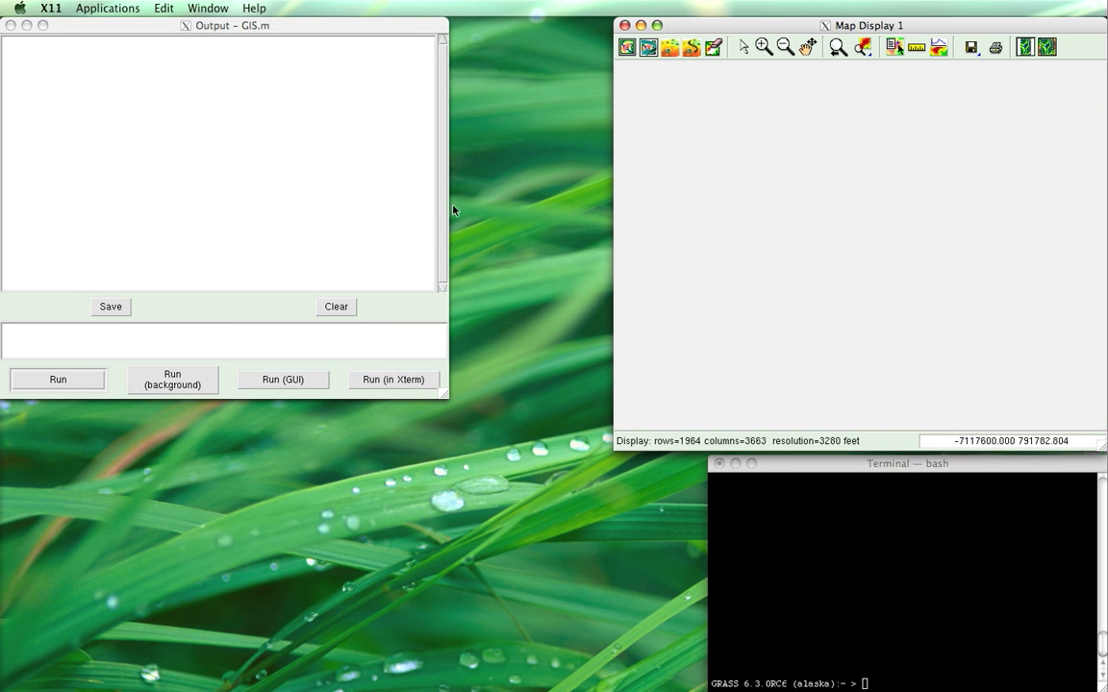
pyautogui.click(822, 467)
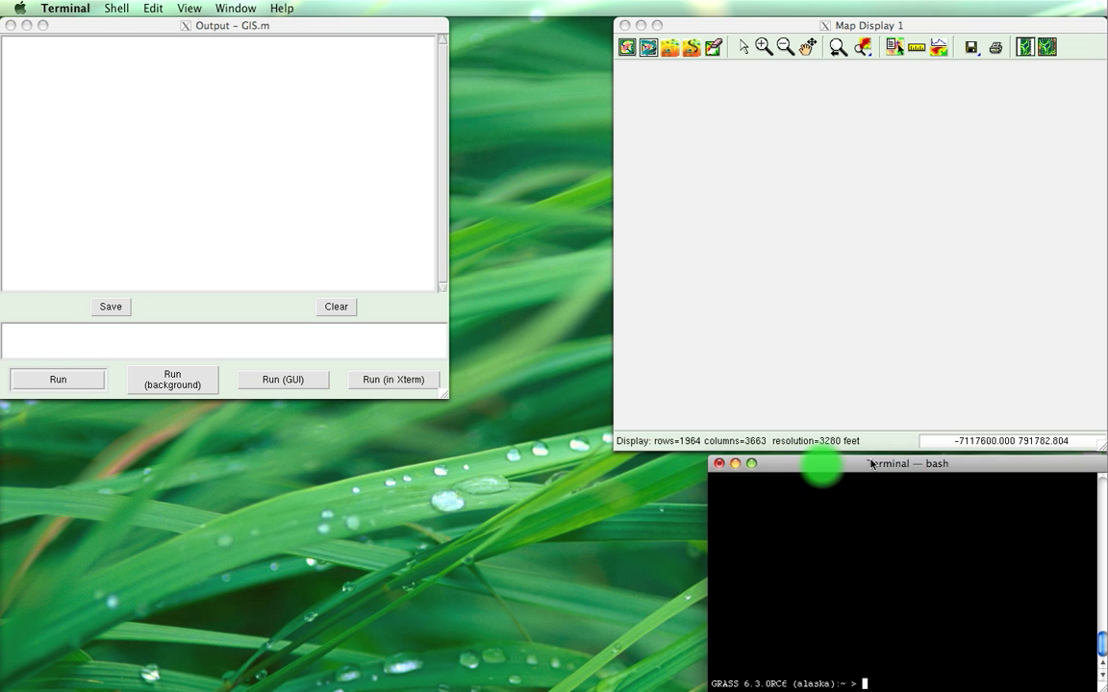
pyautogui.moveTo(850, 467); pyautogui.dragTo(756, 459)
pyautogui.moveTo(1007, 685); pyautogui.dragTo(1102, 684)
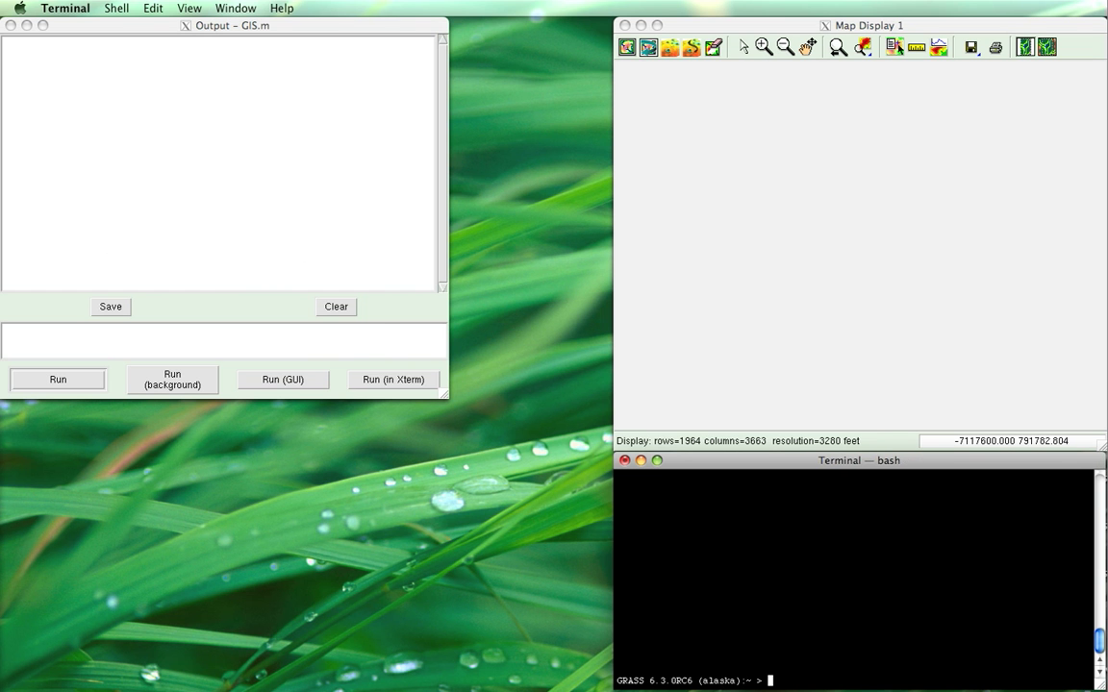
pyautogui.moveTo(121, 33); pyautogui.dragTo(121, 323)
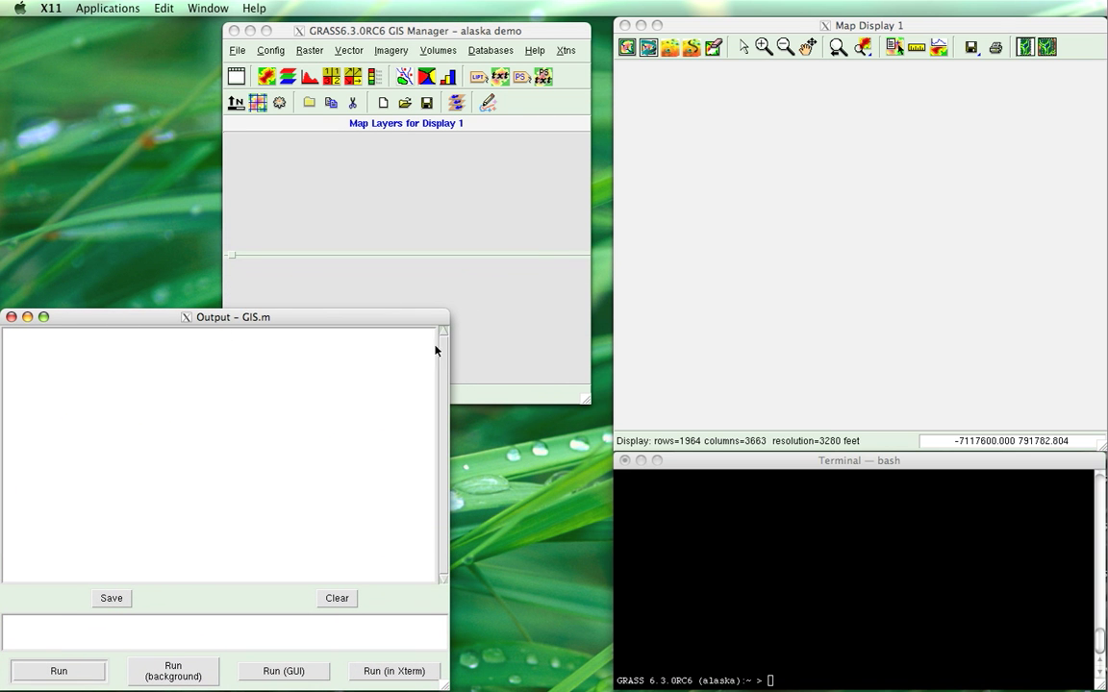
# Enlarge the output window across the lower left and dock the GIS Manager top-left
pyautogui.moveTo(446, 687); pyautogui.dragTo(611, 610)
pyautogui.moveTo(510, 325); pyautogui.dragTo(510, 405)
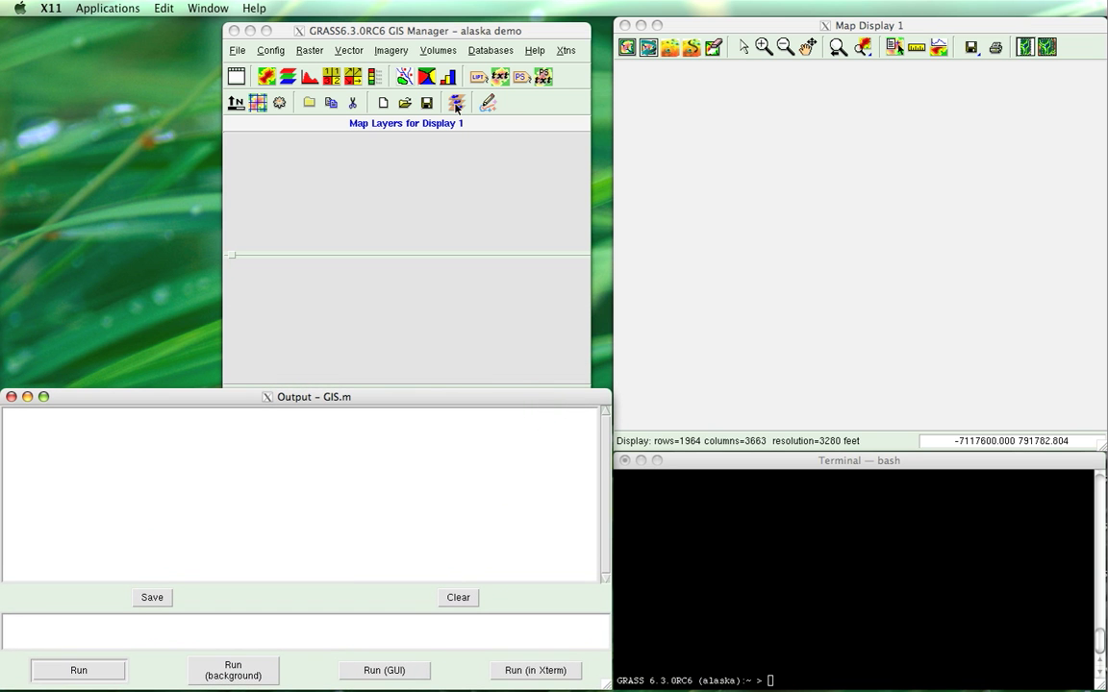
pyautogui.moveTo(442, 27); pyautogui.dragTo(219, 22)
pyautogui.moveTo(360, 400); pyautogui.dragTo(380, 375)
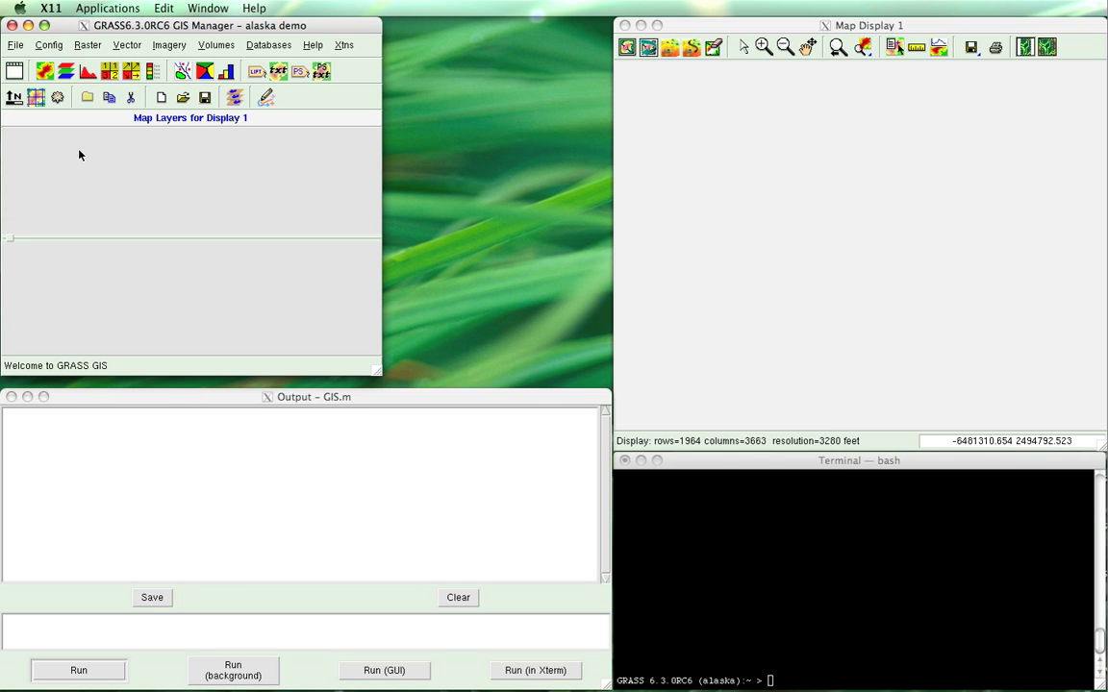
# Enter r.walk in the Output window's command field and open its options form
pyautogui.click(79, 45)
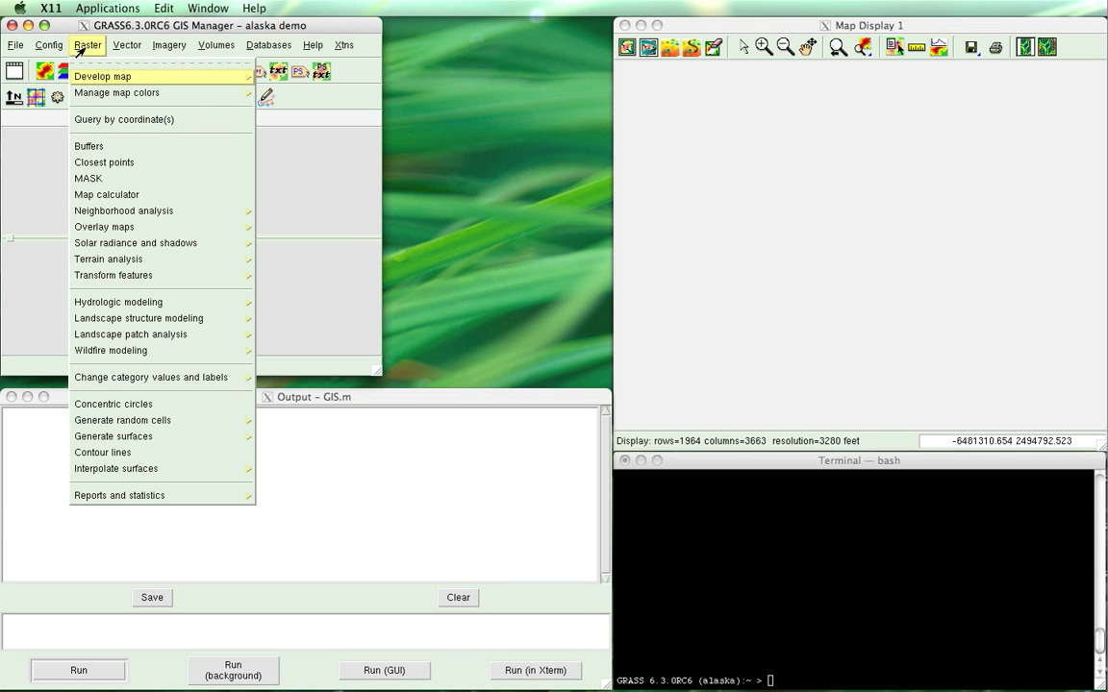
pyautogui.click(81, 46)
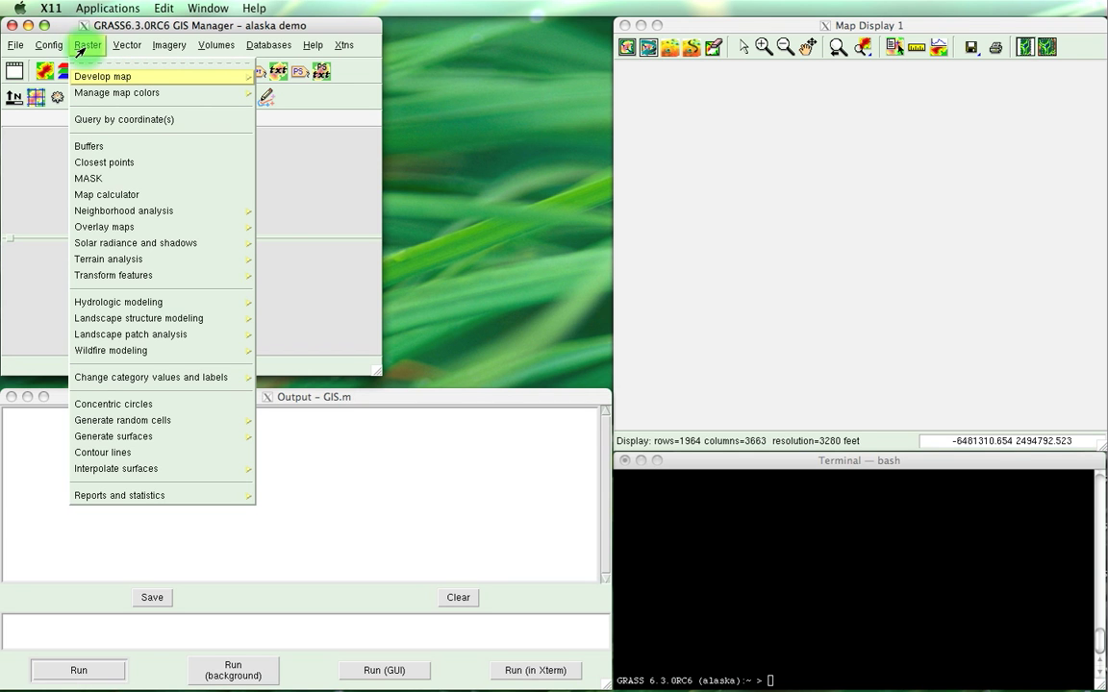
pyautogui.click(43, 169)
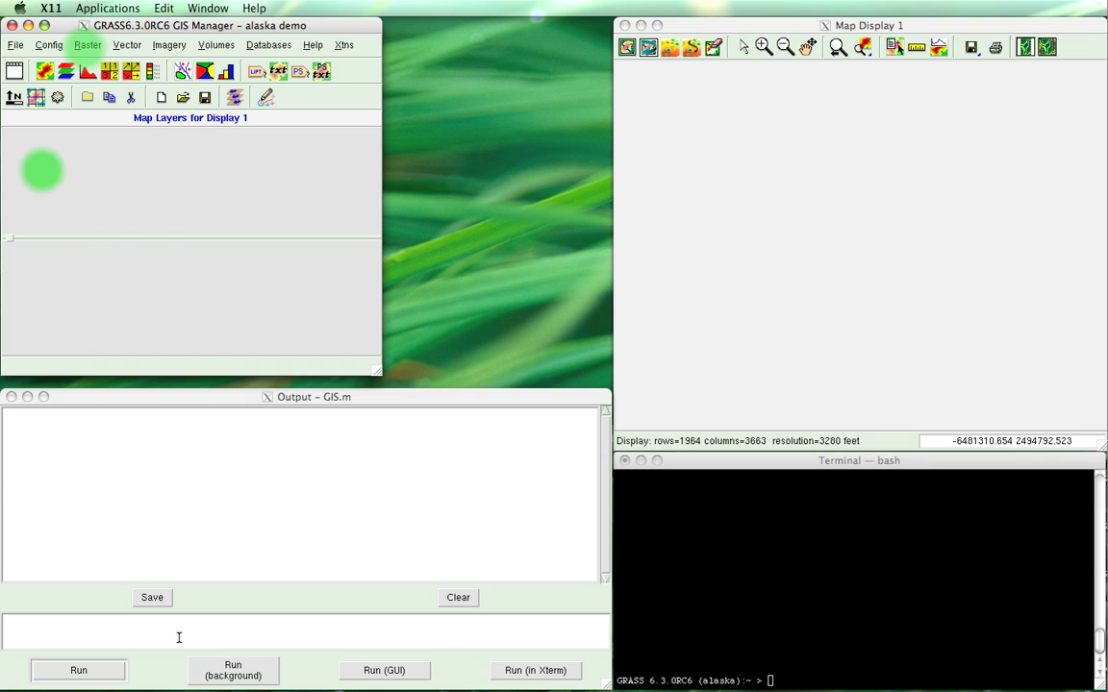
pyautogui.click(173, 639)
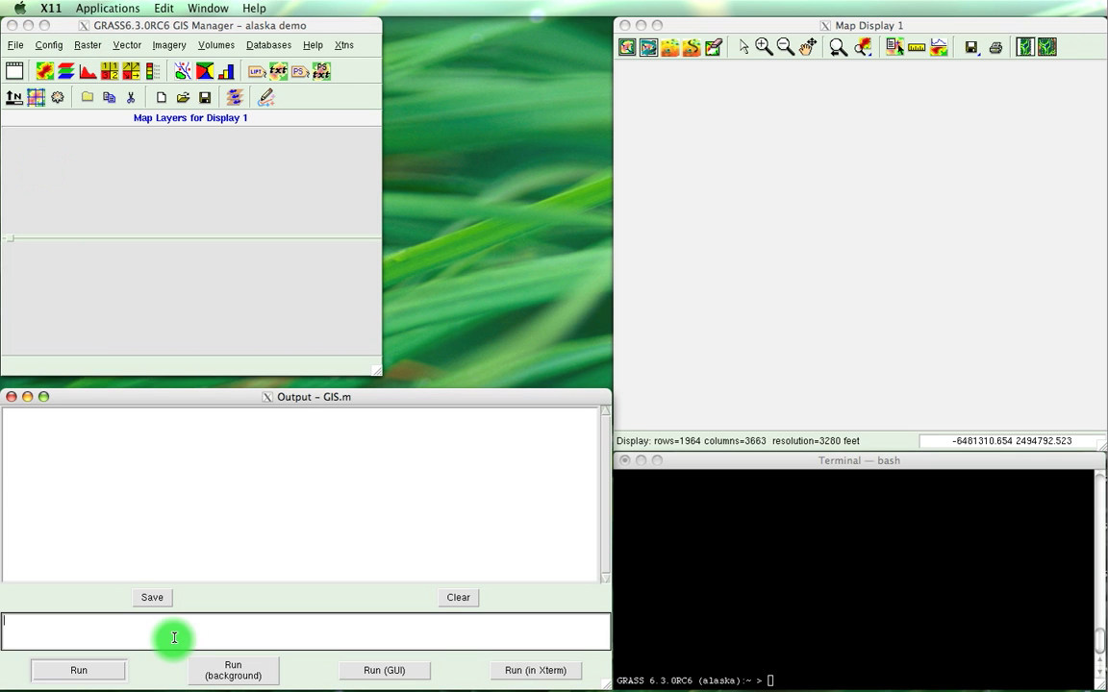
pyautogui.write('d')
pyautogui.click(383, 670)
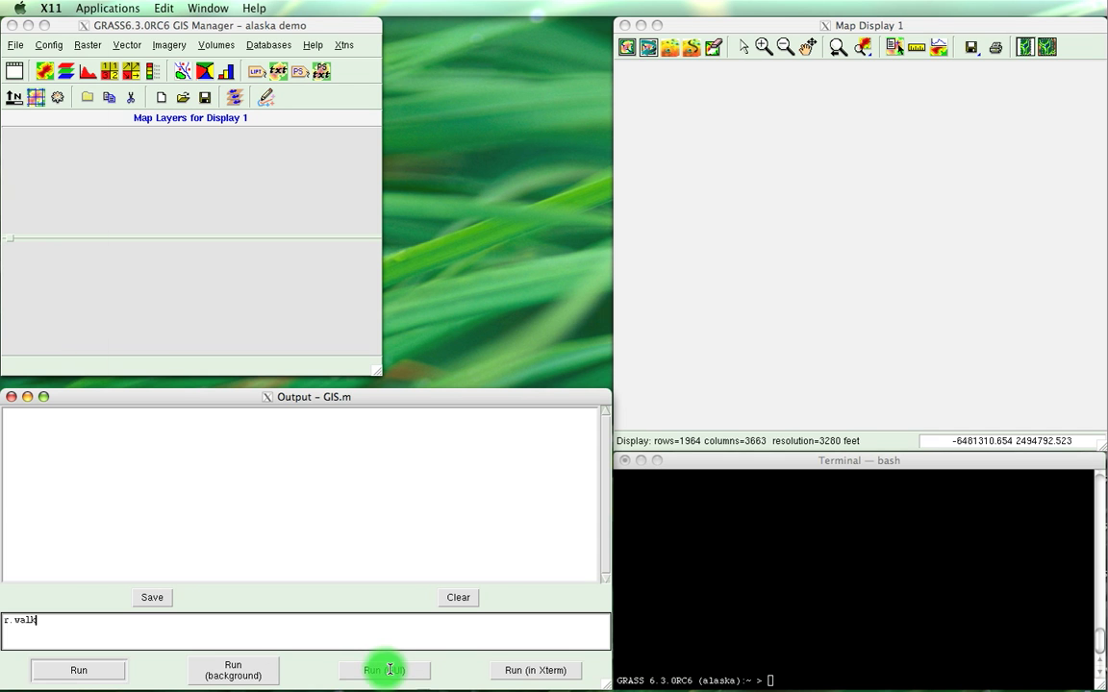
# Move and enlarge the r.walk form over the map display to show all options
pyautogui.moveTo(139, 38); pyautogui.dragTo(777, 89)
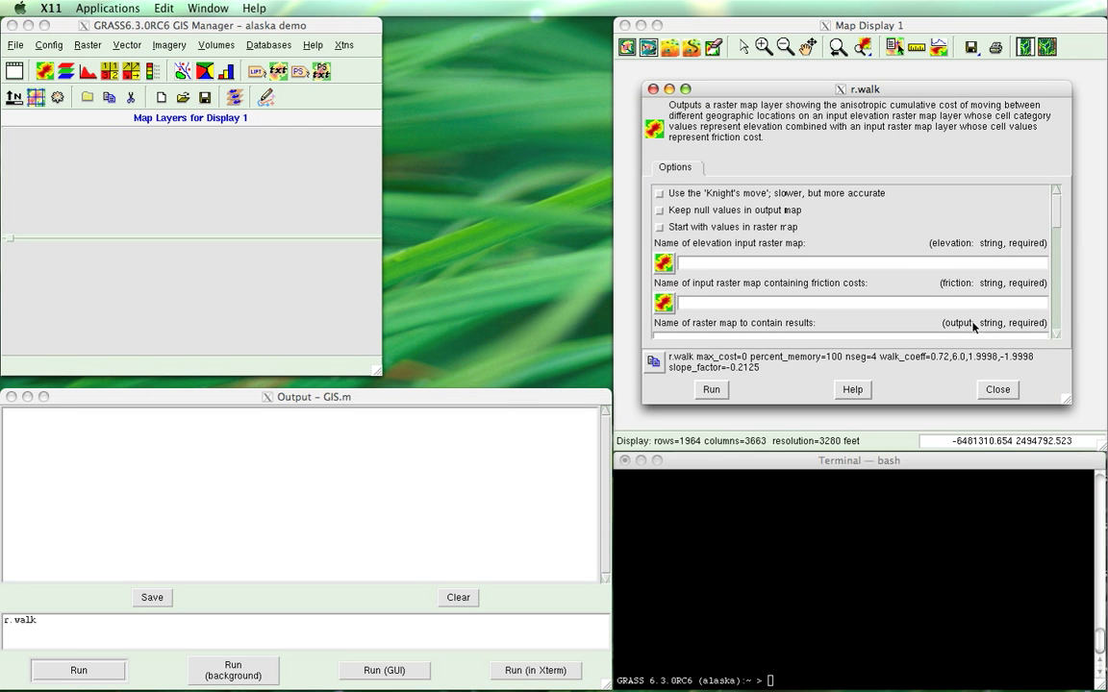
pyautogui.moveTo(1071, 406); pyautogui.dragTo(1089, 682)
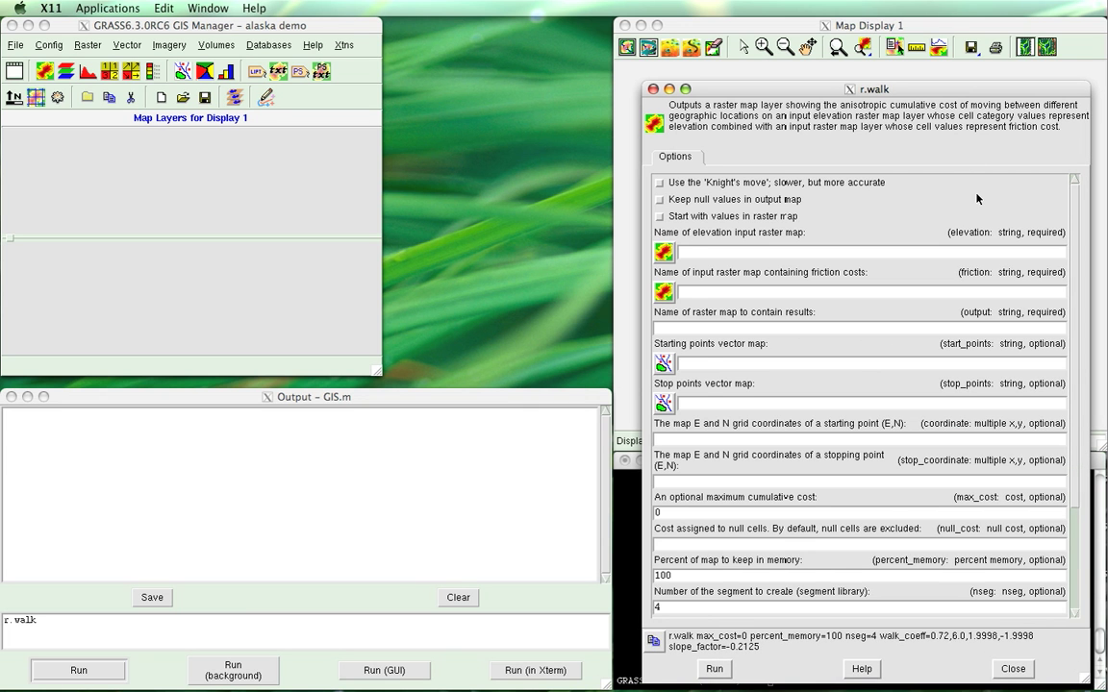
pyautogui.moveTo(905, 86); pyautogui.dragTo(890, 23)
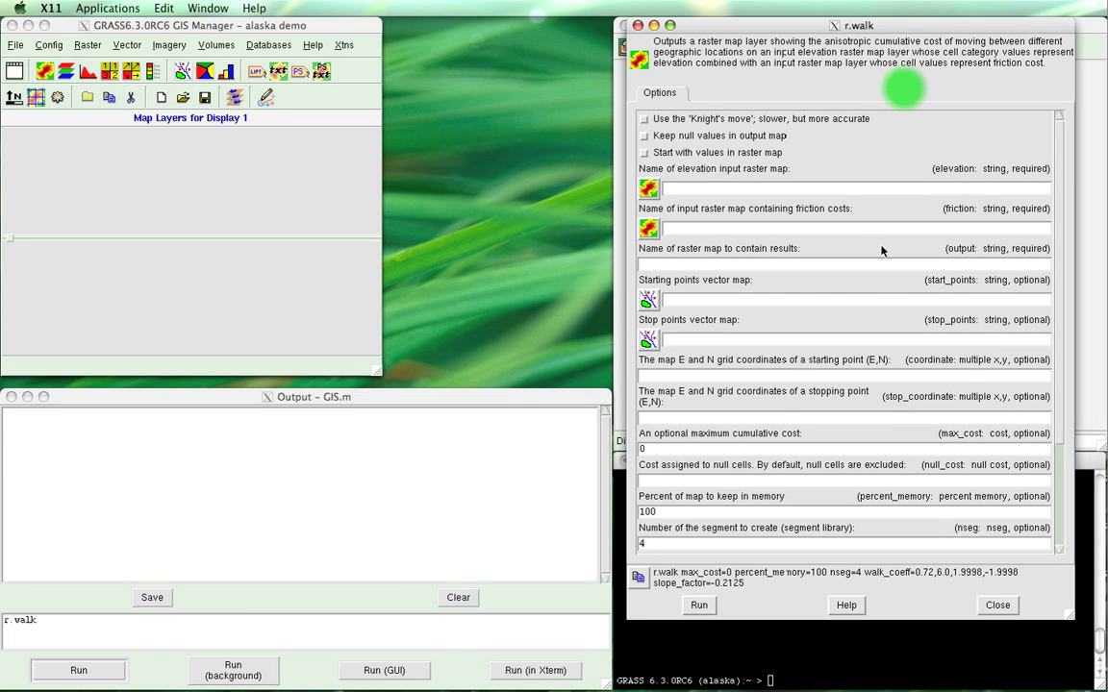
pyautogui.moveTo(1072, 620); pyautogui.dragTo(1102, 683)
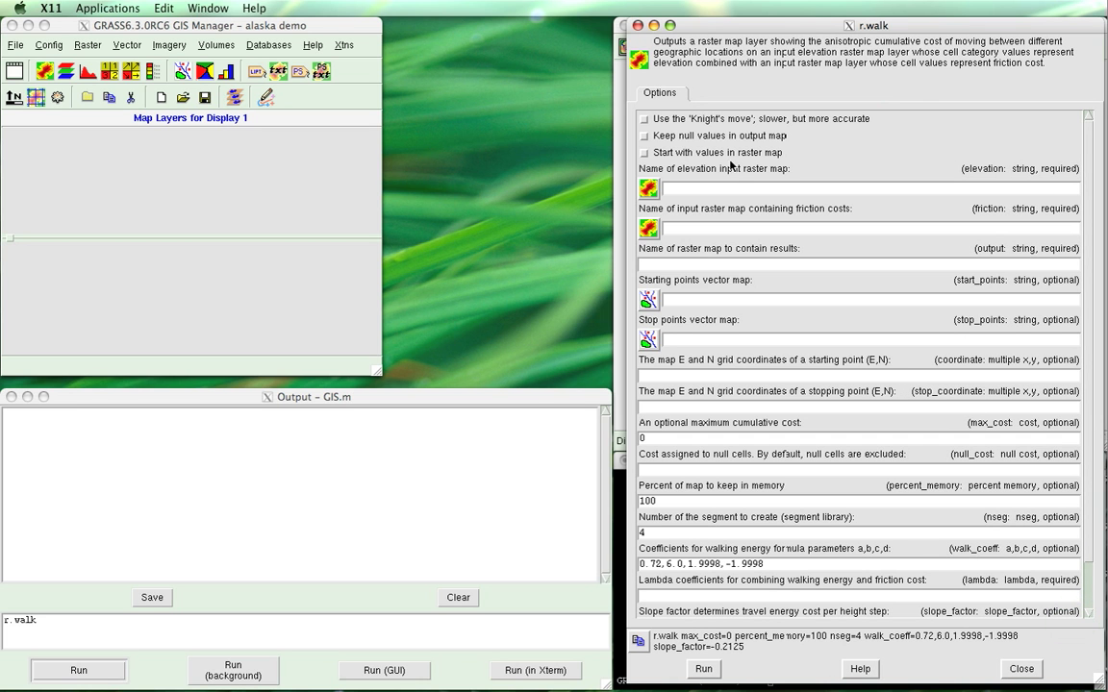
# Enable Knight's move and set gtopo30 as r.walk's elevation input map
pyautogui.click(642, 118)
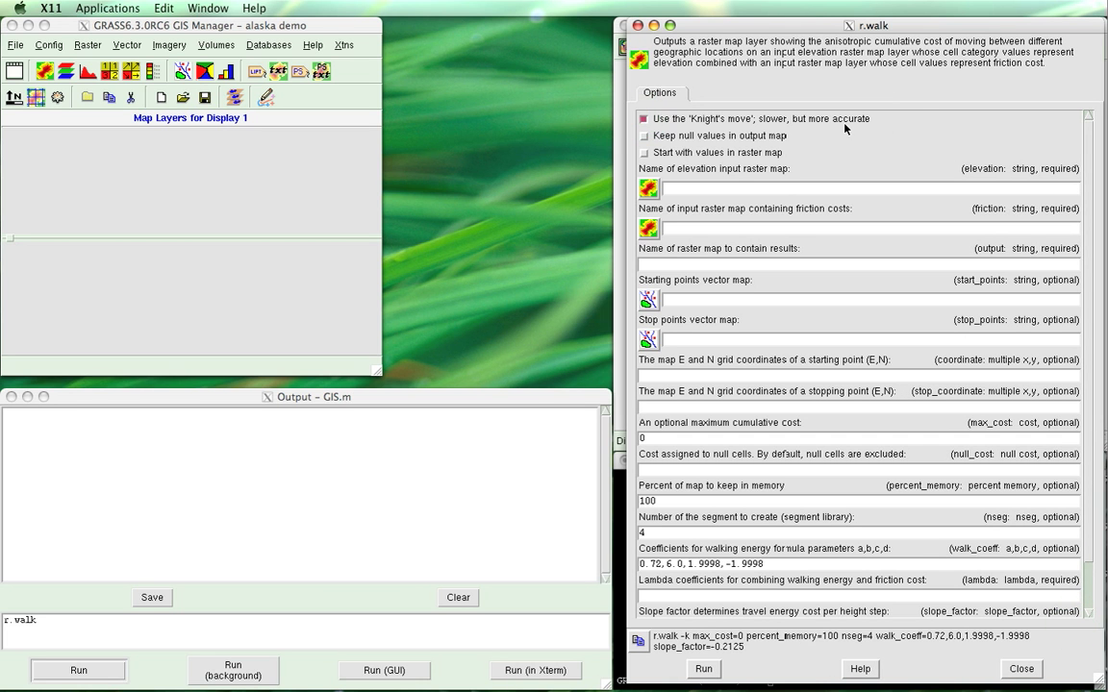
pyautogui.click(648, 189)
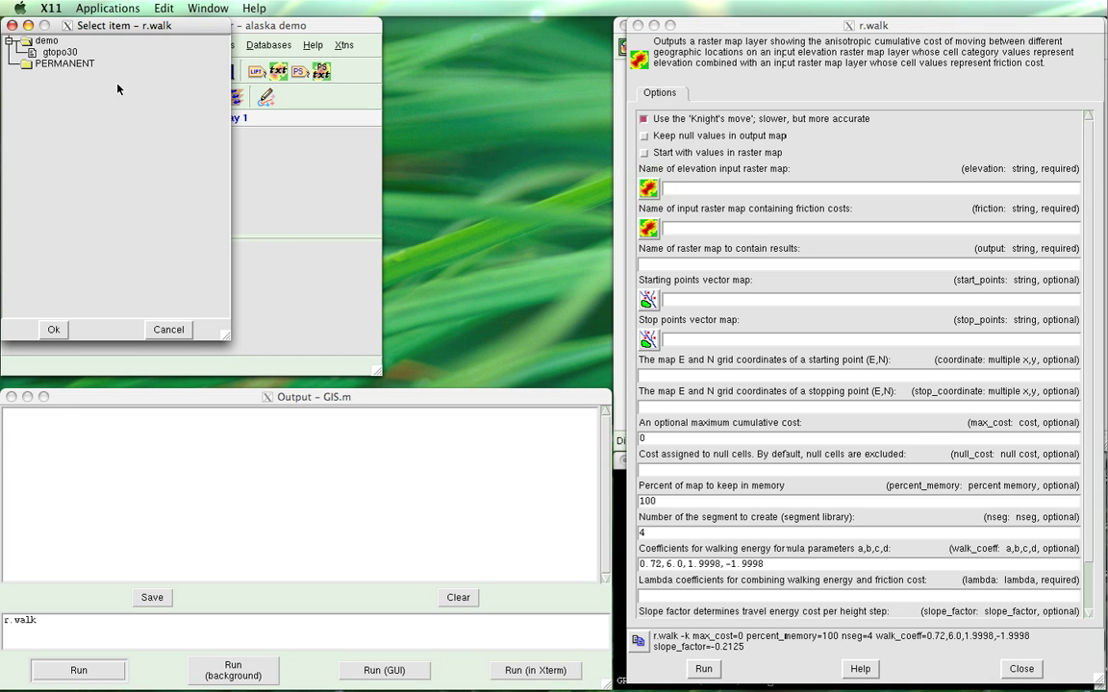
pyautogui.click(58, 54)
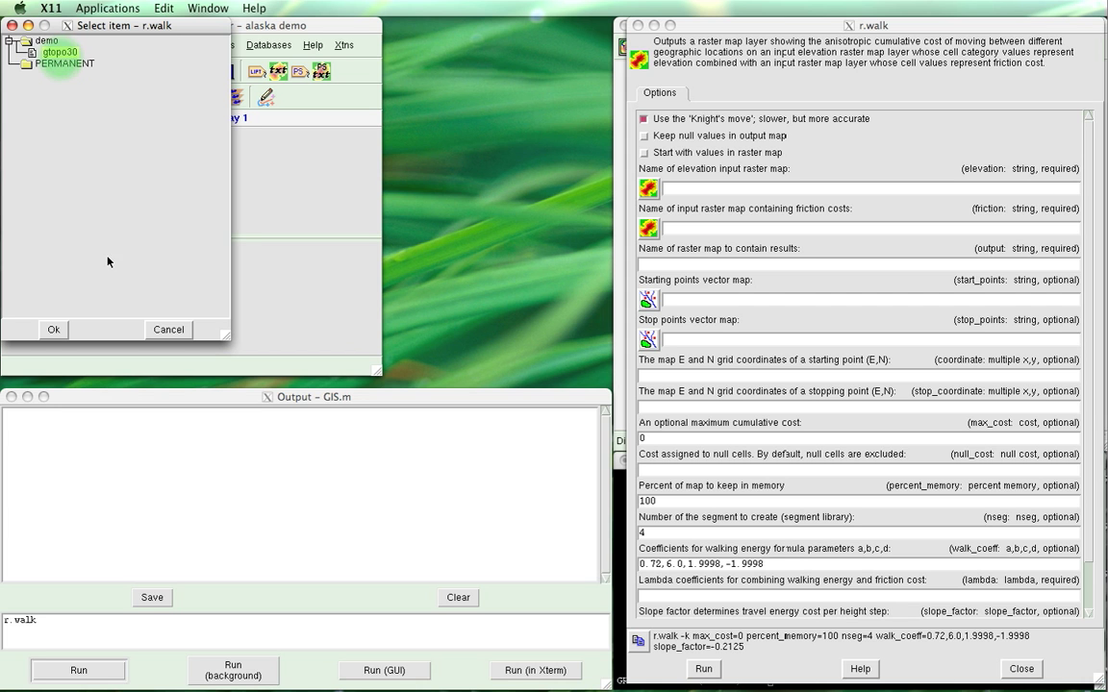
pyautogui.click(54, 329)
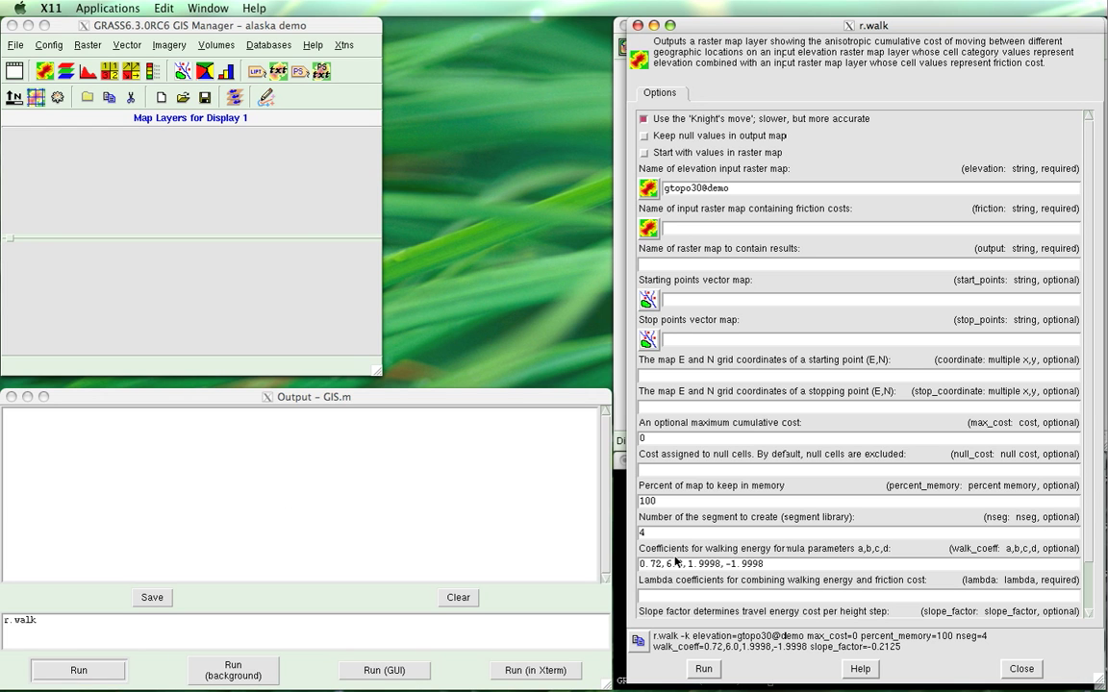
pyautogui.click(683, 498)
# Run r.slope in the GRASS shell after correcting the misspelled command
pyautogui.click(619, 527)
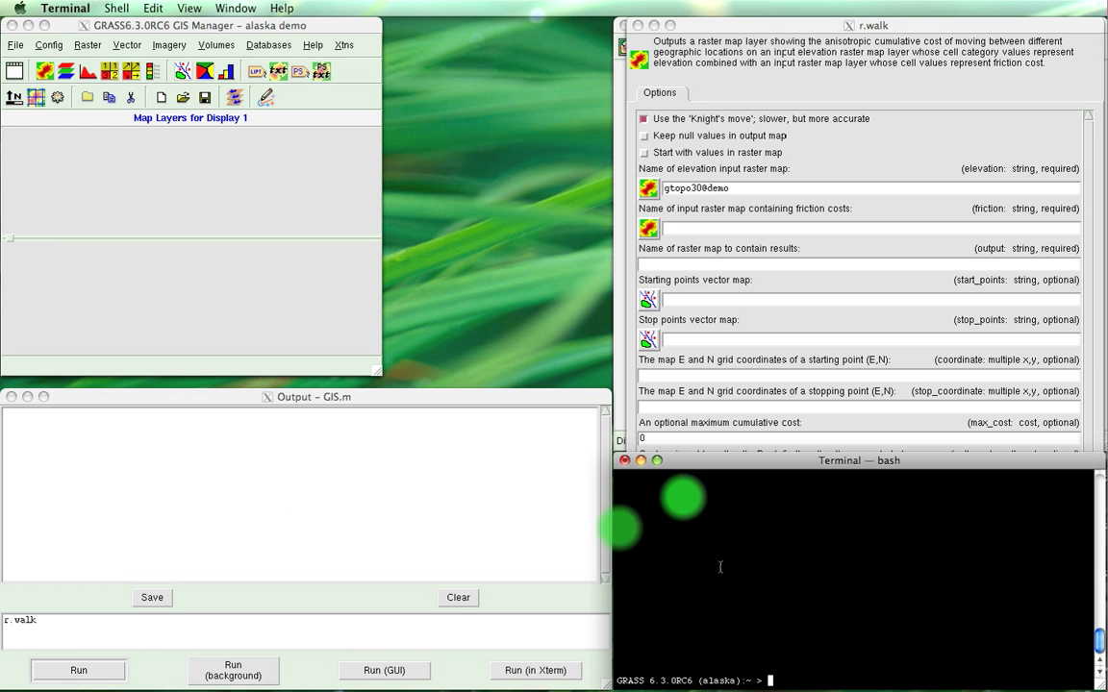
pyautogui.write('r.slope')
pyautogui.press('Return')
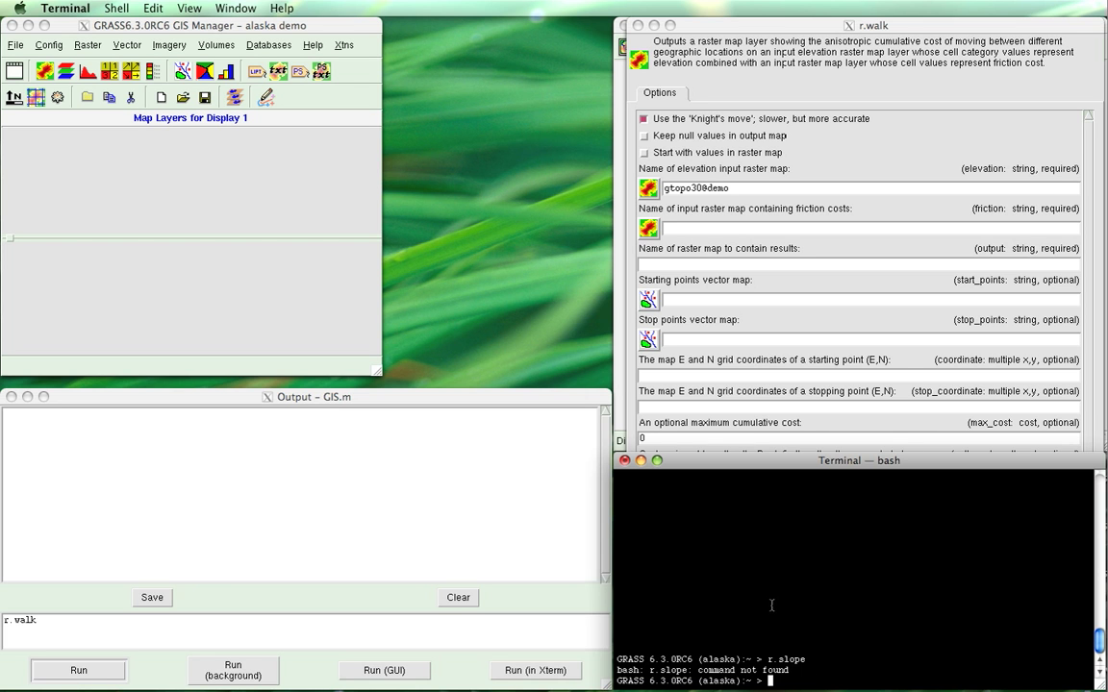
# Launch r.slope.aspect from the GRASS shell using Tab completion
pyautogui.write('r.s')
pyautogui.press('Tab')
pyautogui.press('Tab')
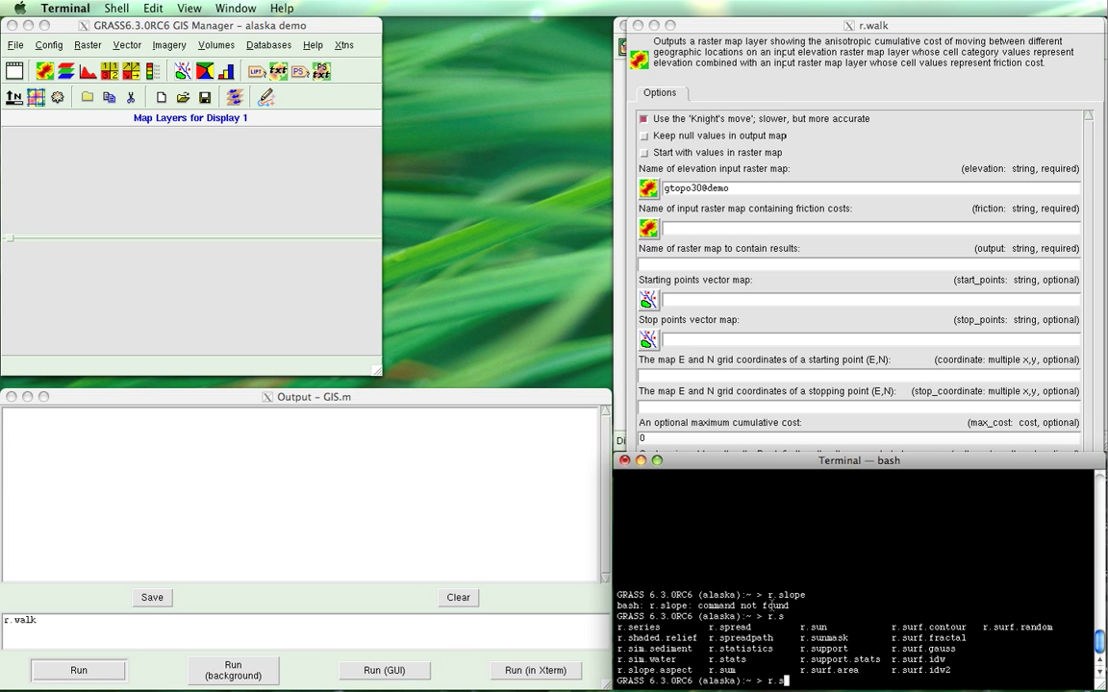
pyautogui.write('lope.aspect')
pyautogui.press('Return')
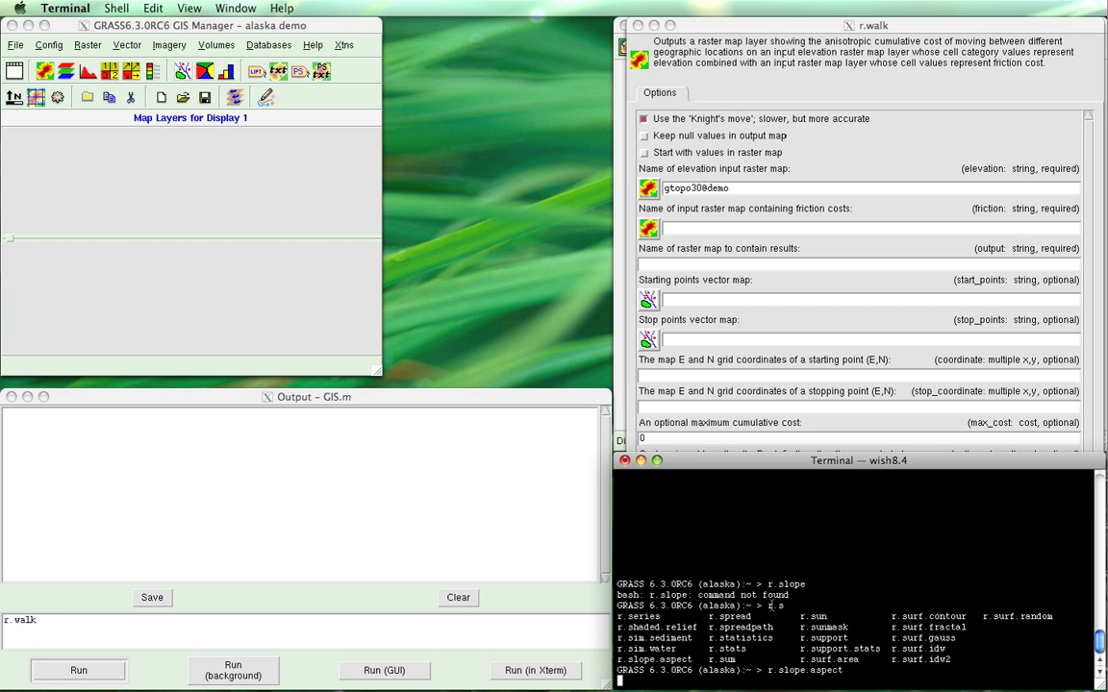
pyautogui.click(35, 159)
# Use gtopo30 as elevation and name the outputs gtopoSlope and gtopoAspect
pyautogui.doubleClick(38, 56)
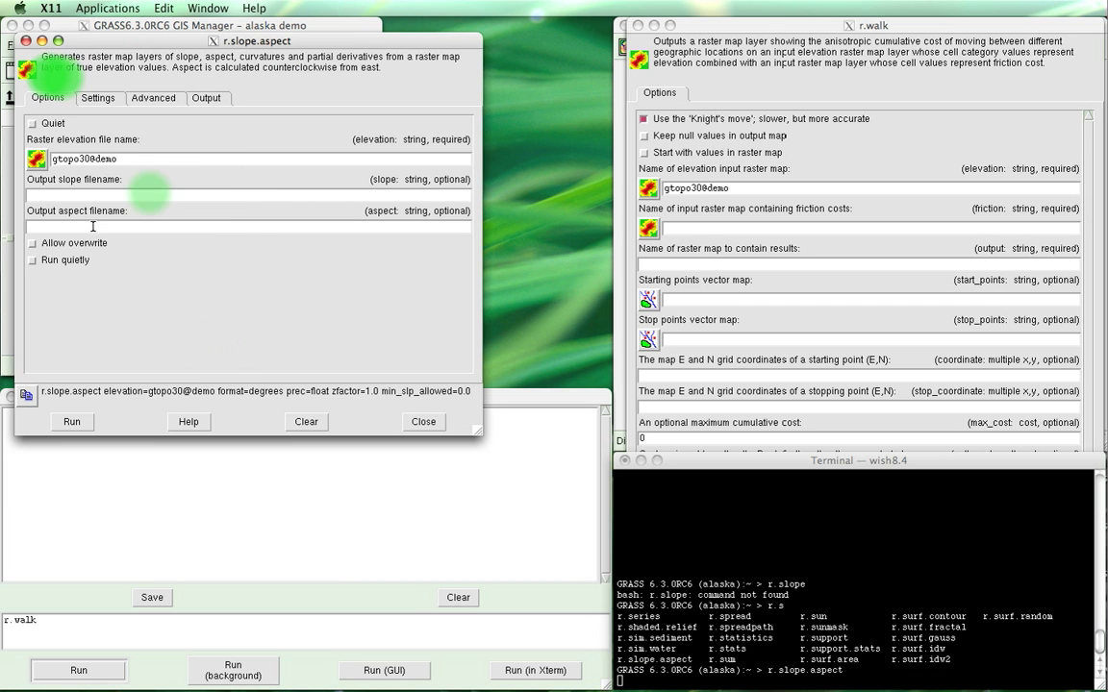
pyautogui.click(54, 195)
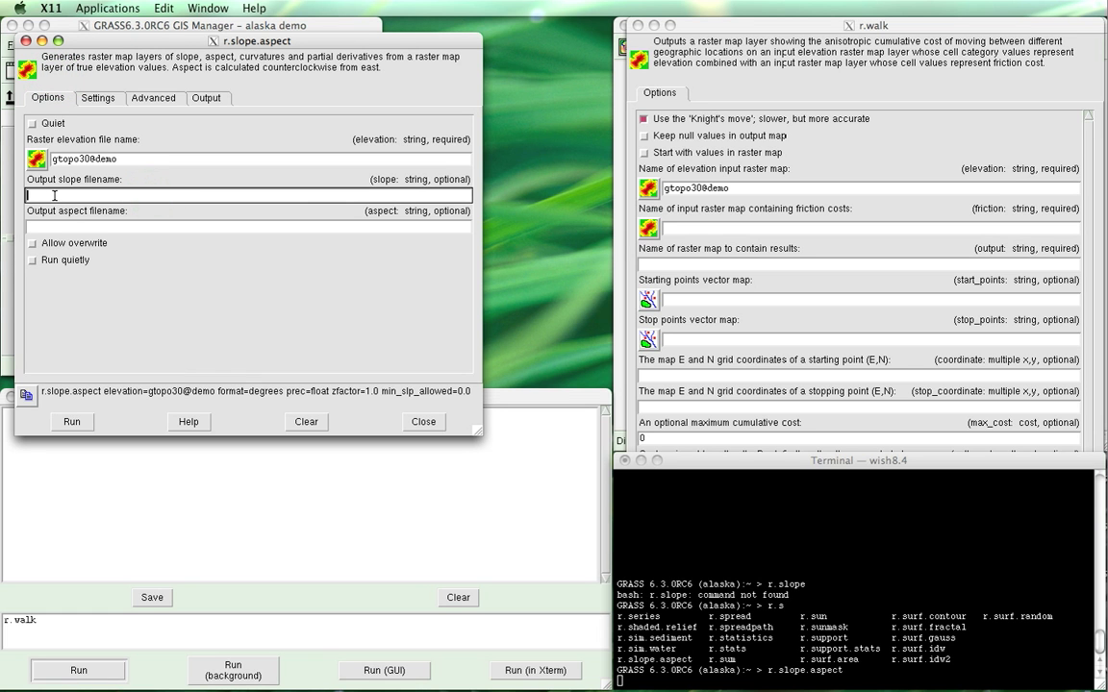
pyautogui.write('g')
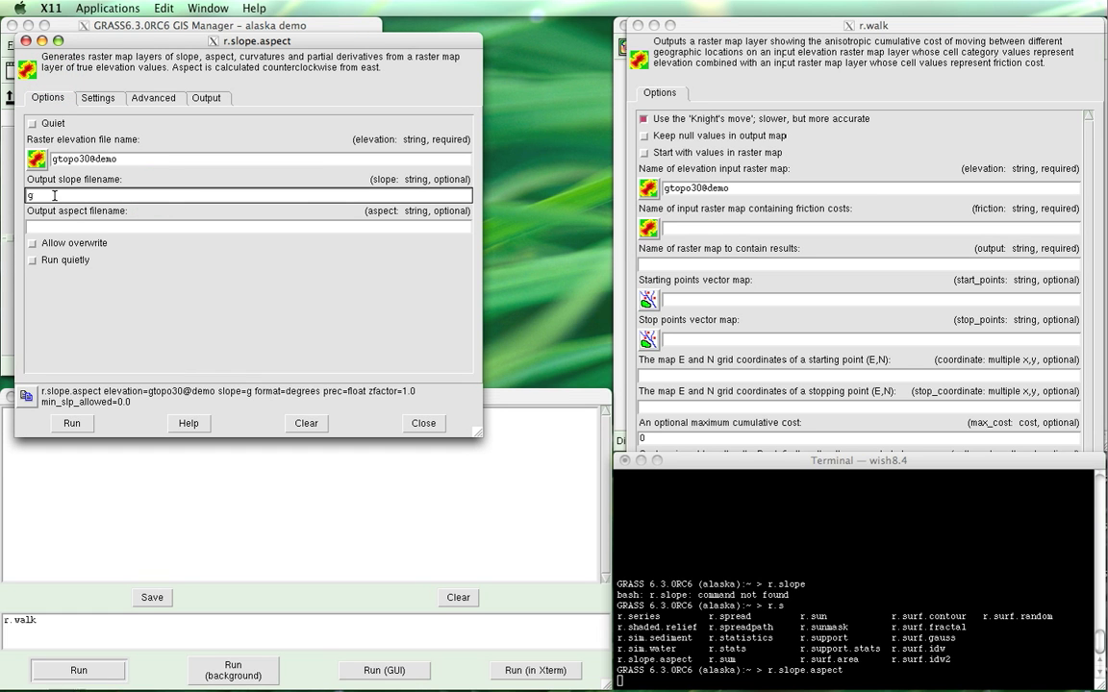
pyautogui.write('topoSlope')
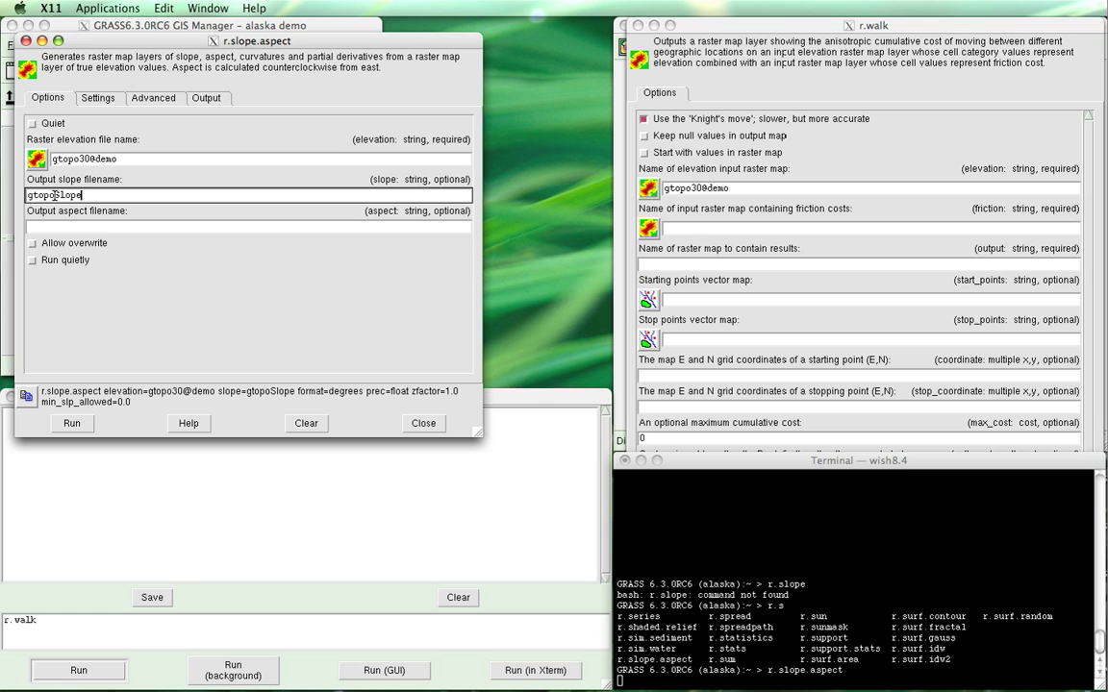
pyautogui.press('Tab')
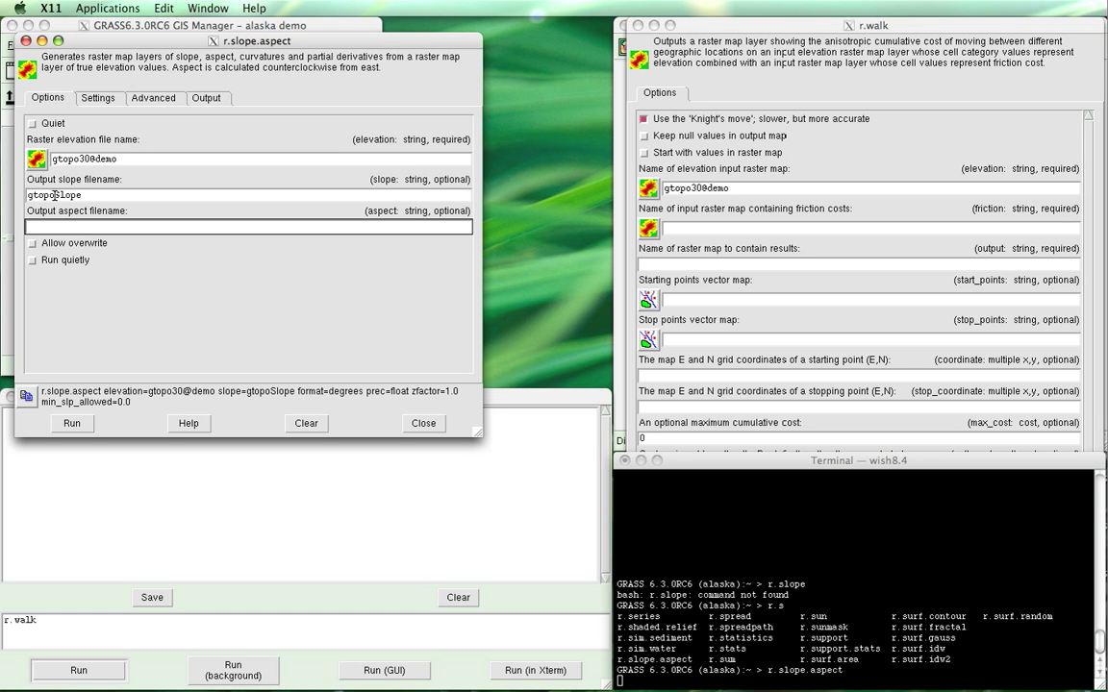
pyautogui.write('gtopo')
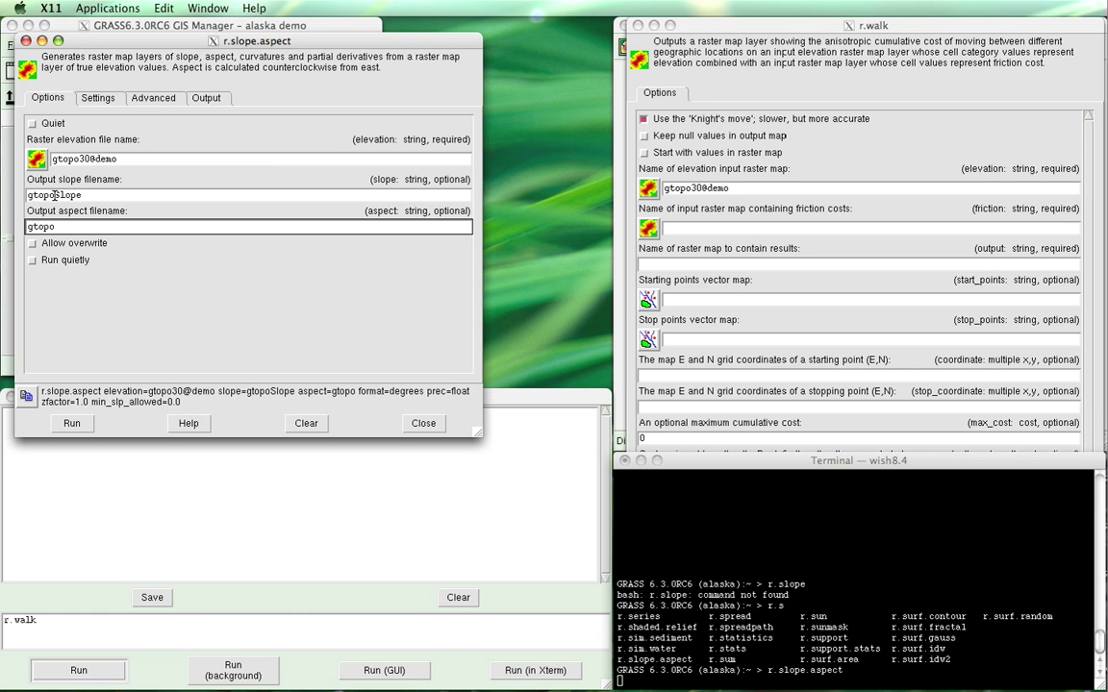
pyautogui.write('Aspect')
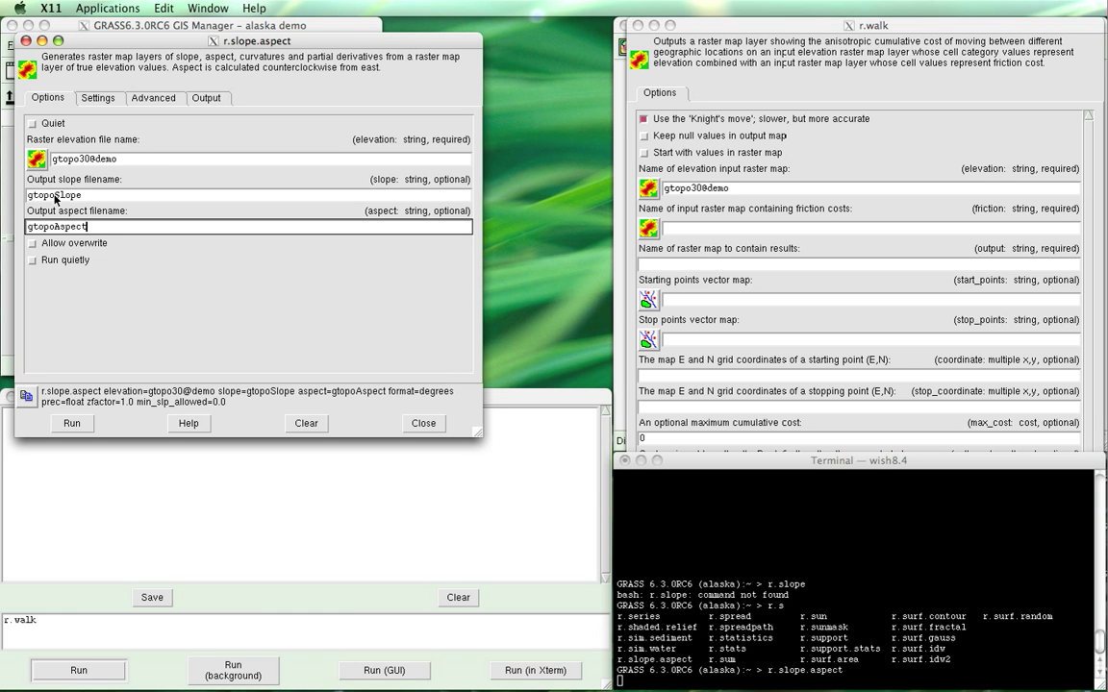
# Keep degrees as the slope format and review the Advanced tab outputs
pyautogui.click(100, 97)
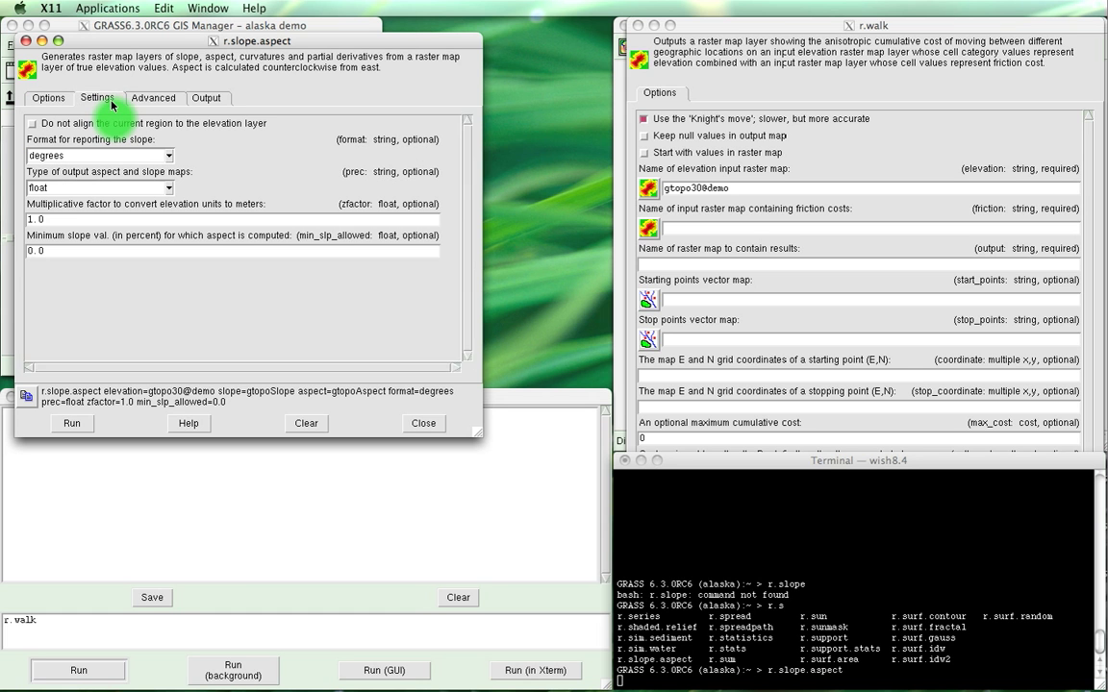
pyautogui.click(170, 157)
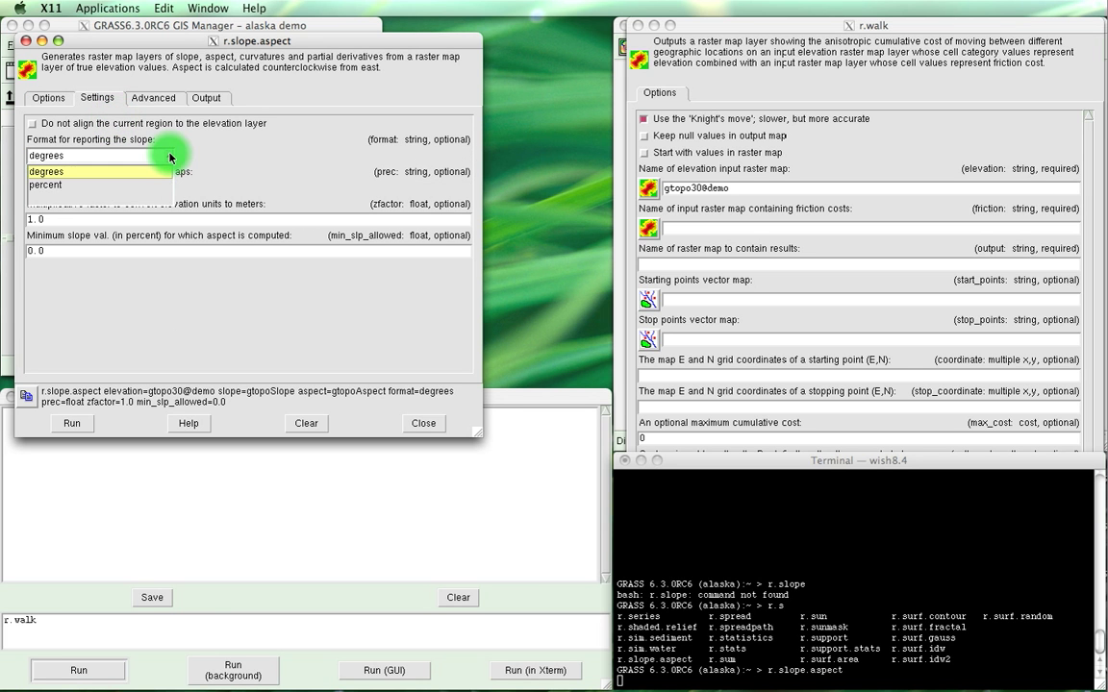
pyautogui.click(168, 152)
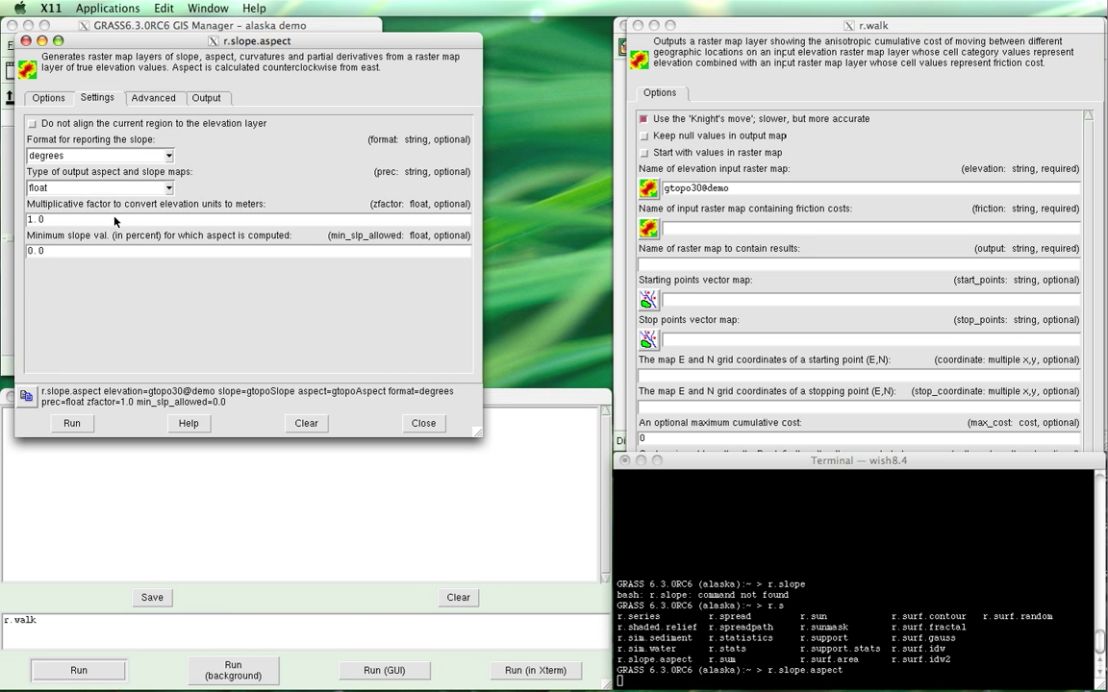
pyautogui.click(154, 98)
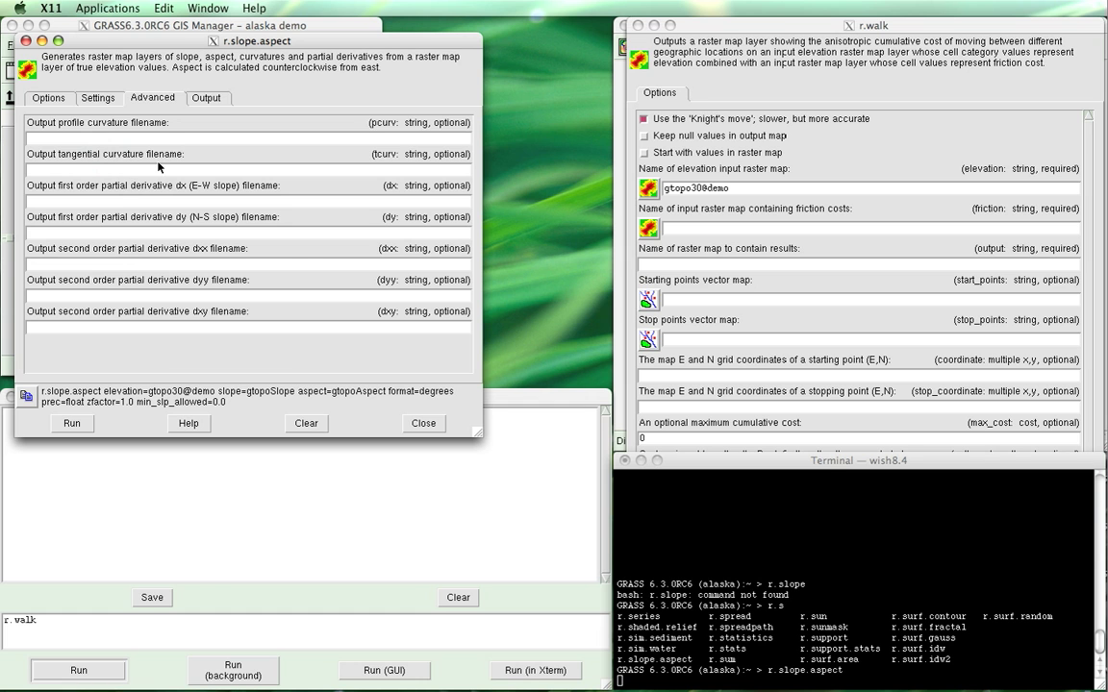
pyautogui.click(56, 98)
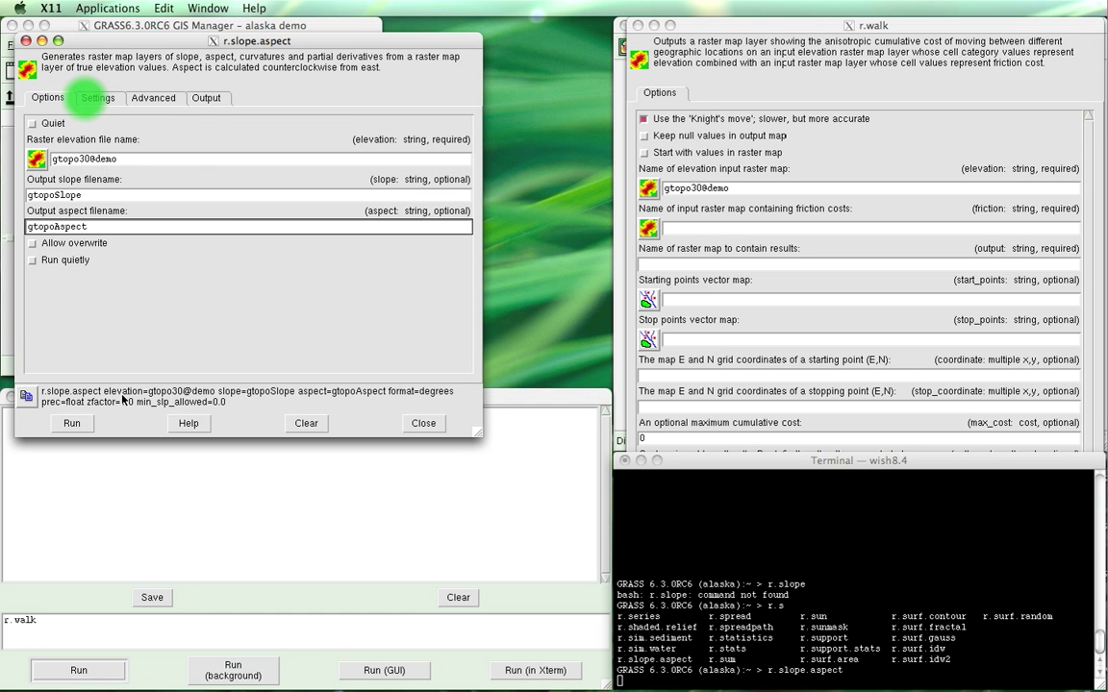
# Run r.slope.aspect to create gtopoSlope and gtopoAspect, then close its form
pyautogui.click(72, 424)
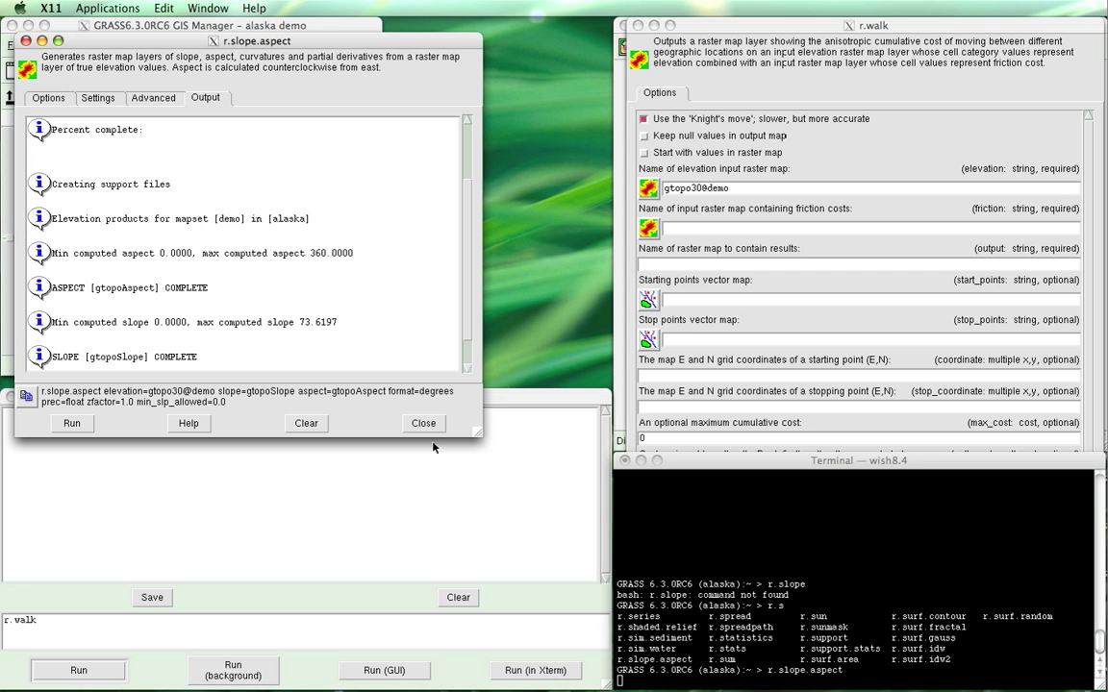
pyautogui.click(48, 98)
pyautogui.click(97, 99)
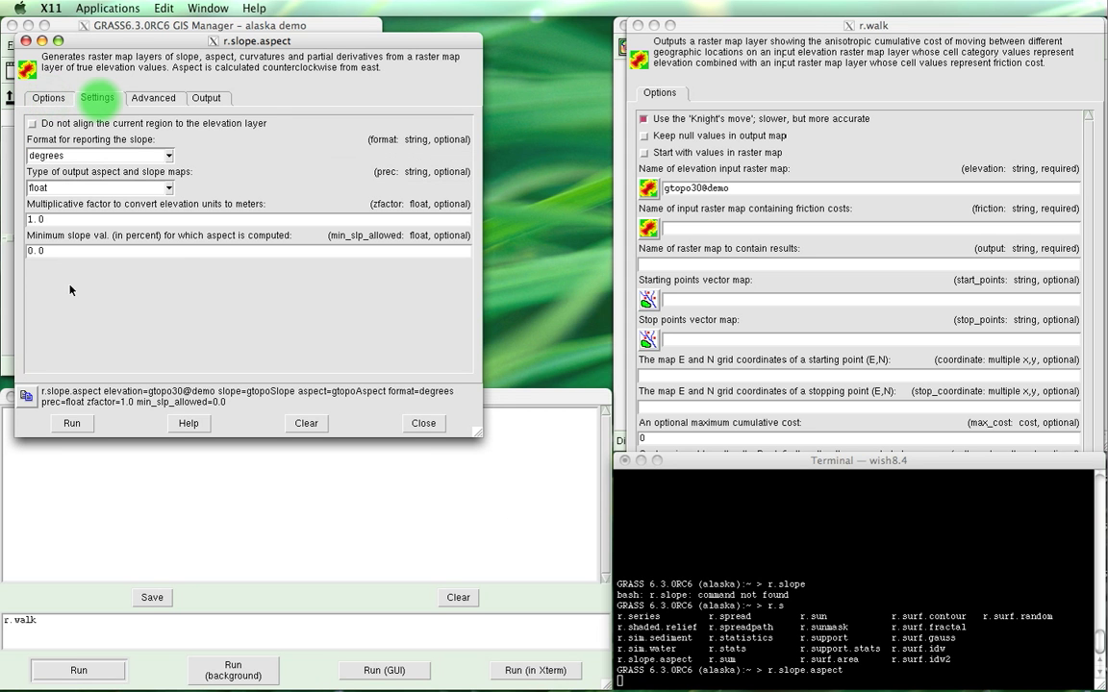
pyautogui.click(171, 106)
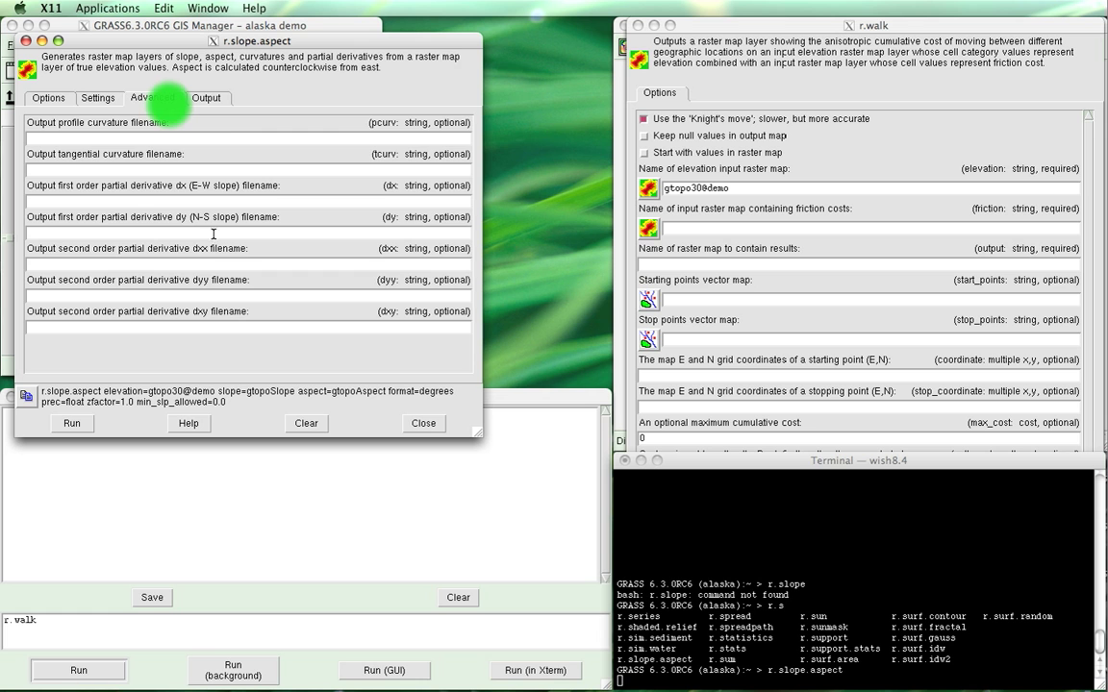
pyautogui.click(48, 98)
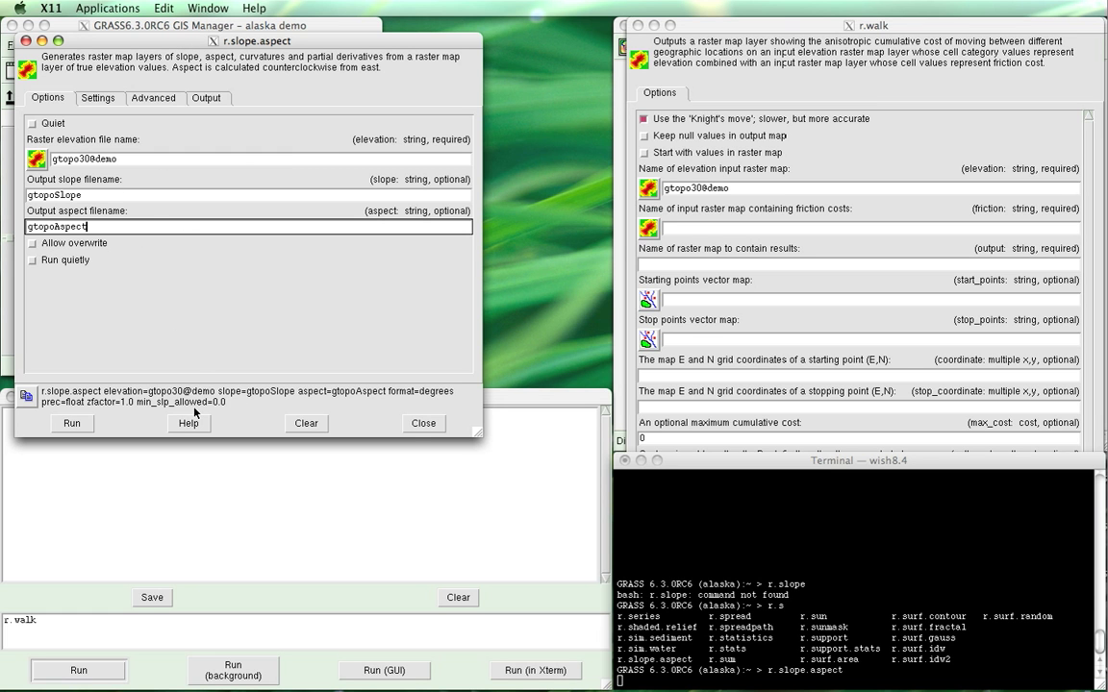
pyautogui.press('Return')
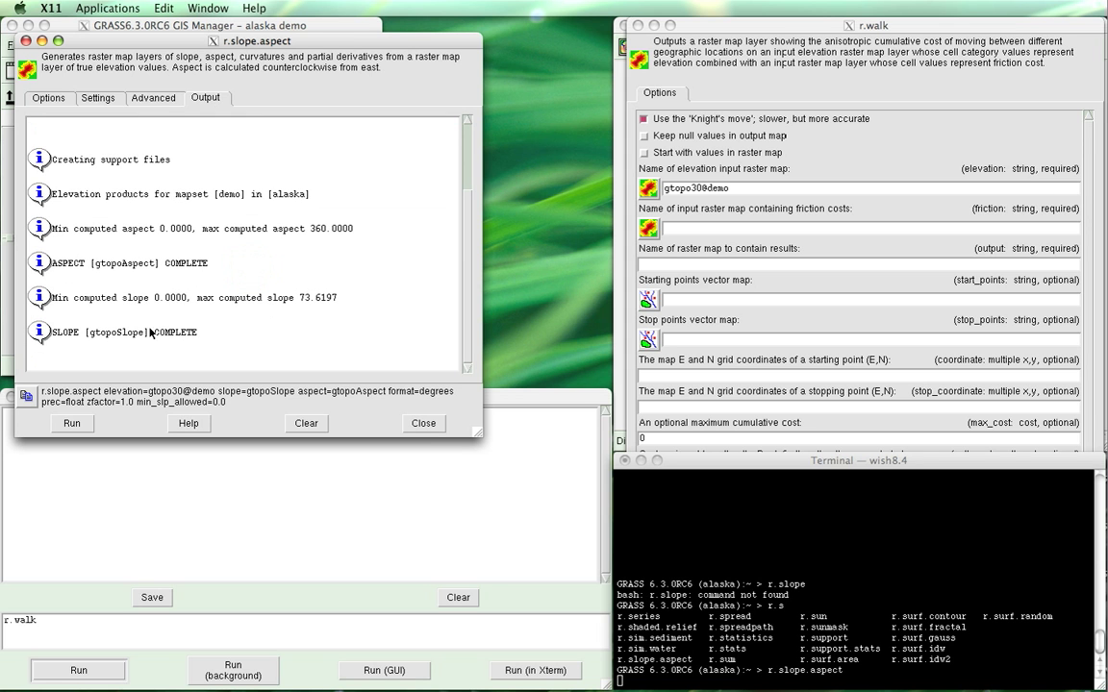
pyautogui.click(438, 425)
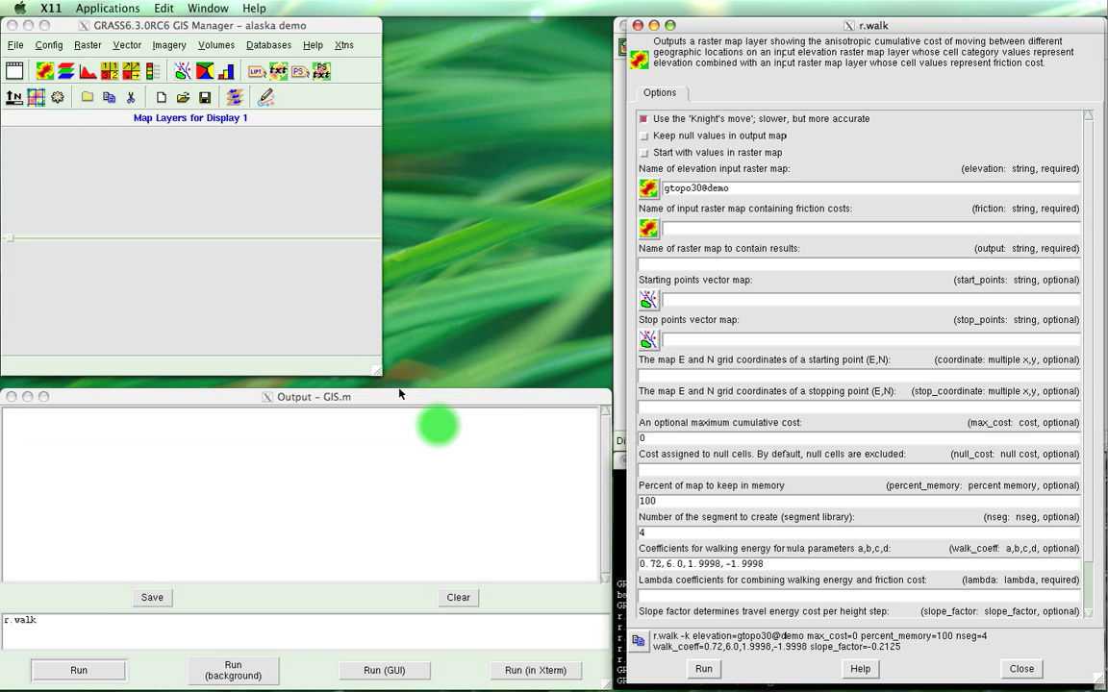
# Set gtopoSlope as r.walk's friction cost map and move the form off Map Display 1
pyautogui.click(691, 227)
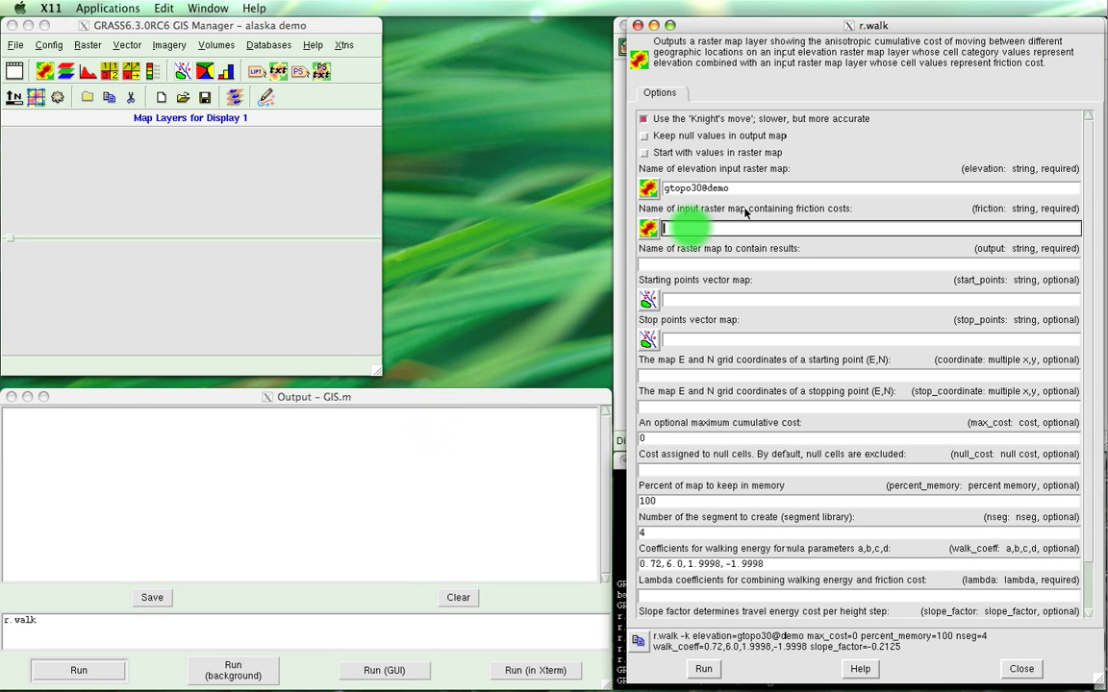
pyautogui.click(648, 228)
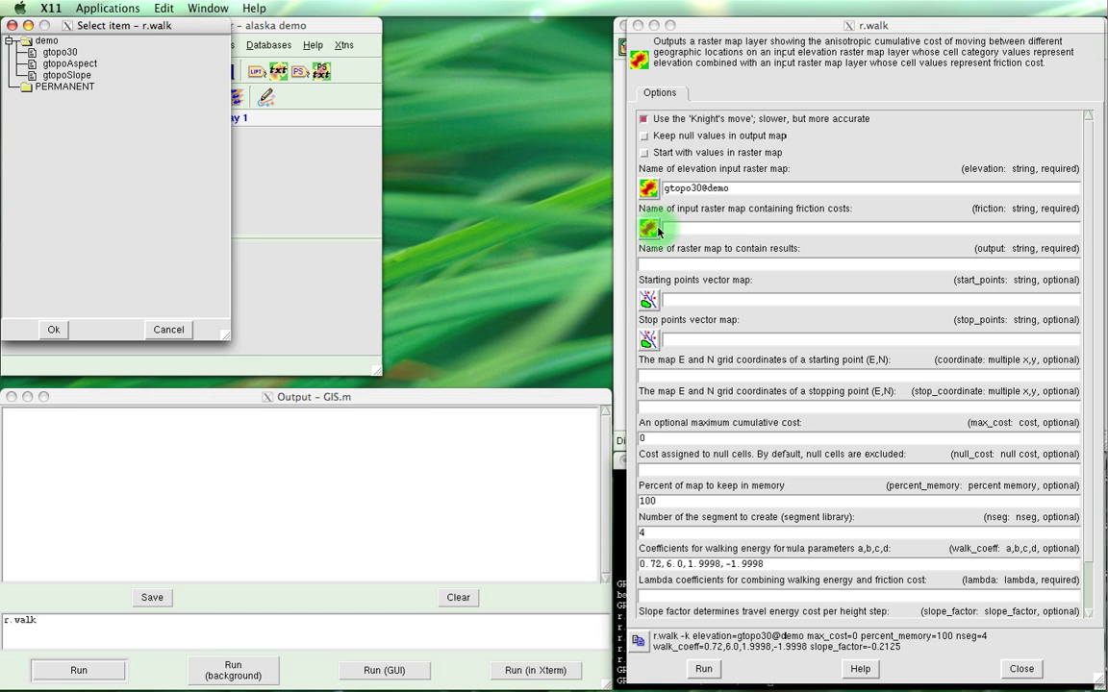
pyautogui.click(80, 77)
pyautogui.click(52, 328)
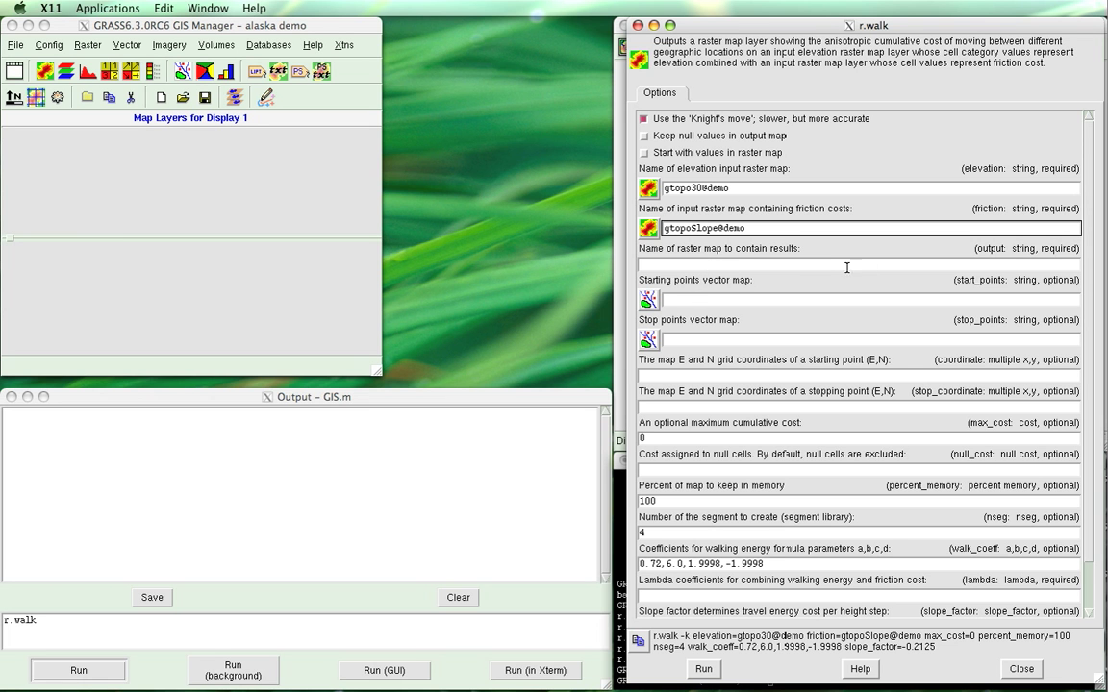
pyautogui.click(726, 23)
pyautogui.moveTo(727, 26); pyautogui.dragTo(619, 450)
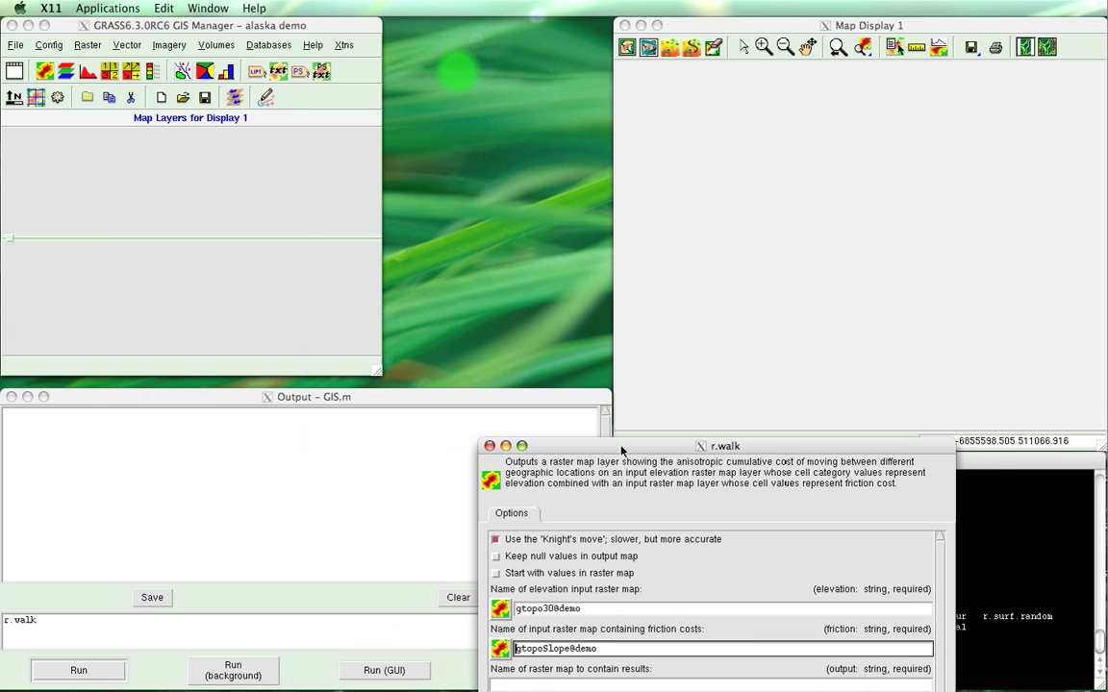
# Add a raster layer showing the gtopo30@demo elevation map
pyautogui.click(327, 164)
pyautogui.click(44, 70)
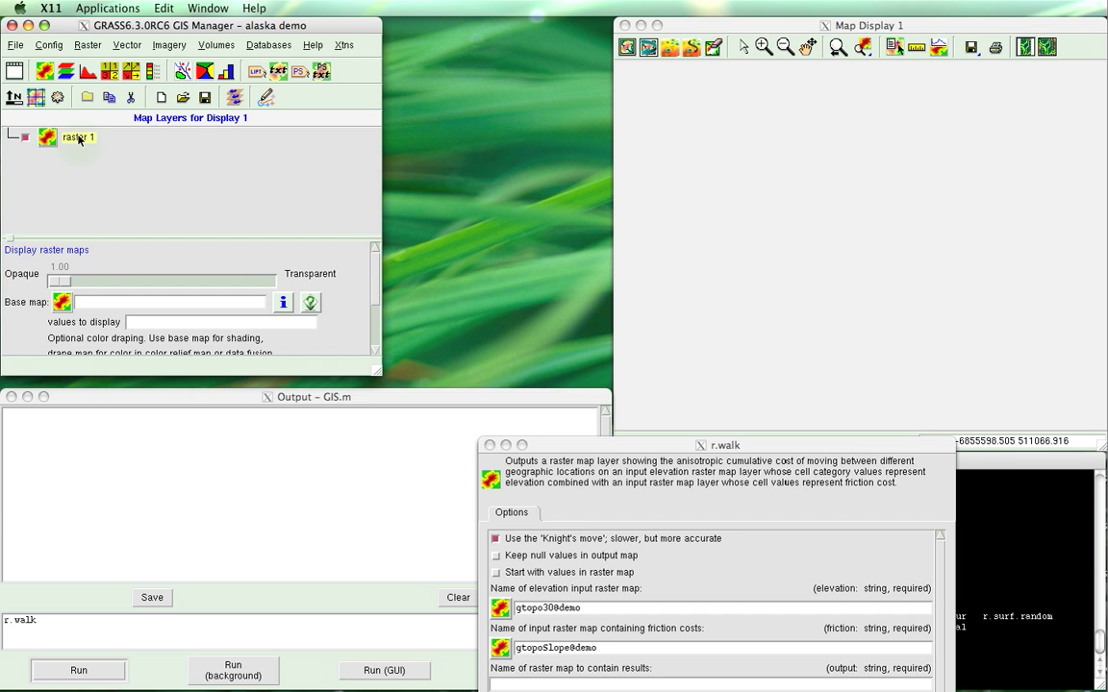
pyautogui.click(77, 137)
pyautogui.click(63, 303)
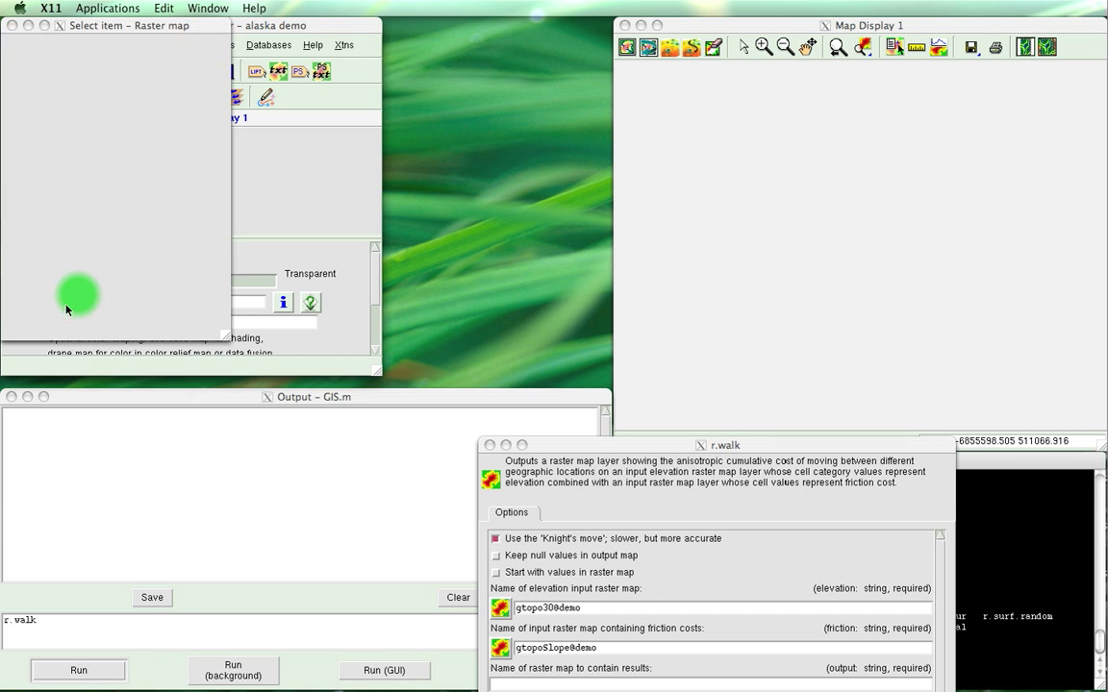
pyautogui.click(75, 75)
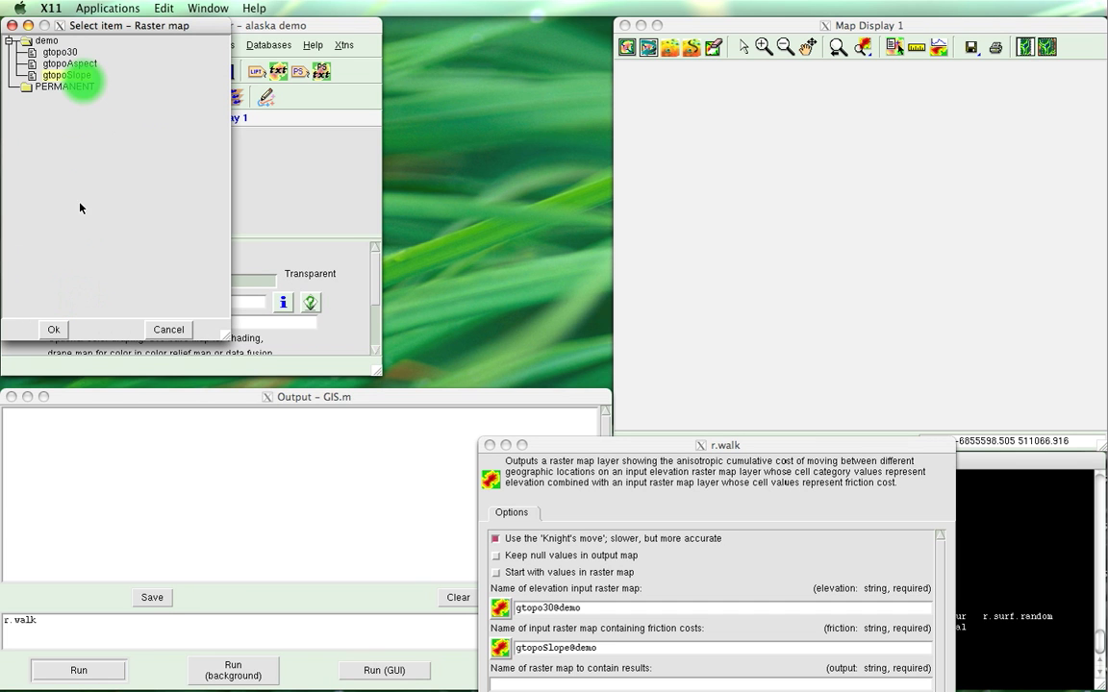
pyautogui.click(60, 52)
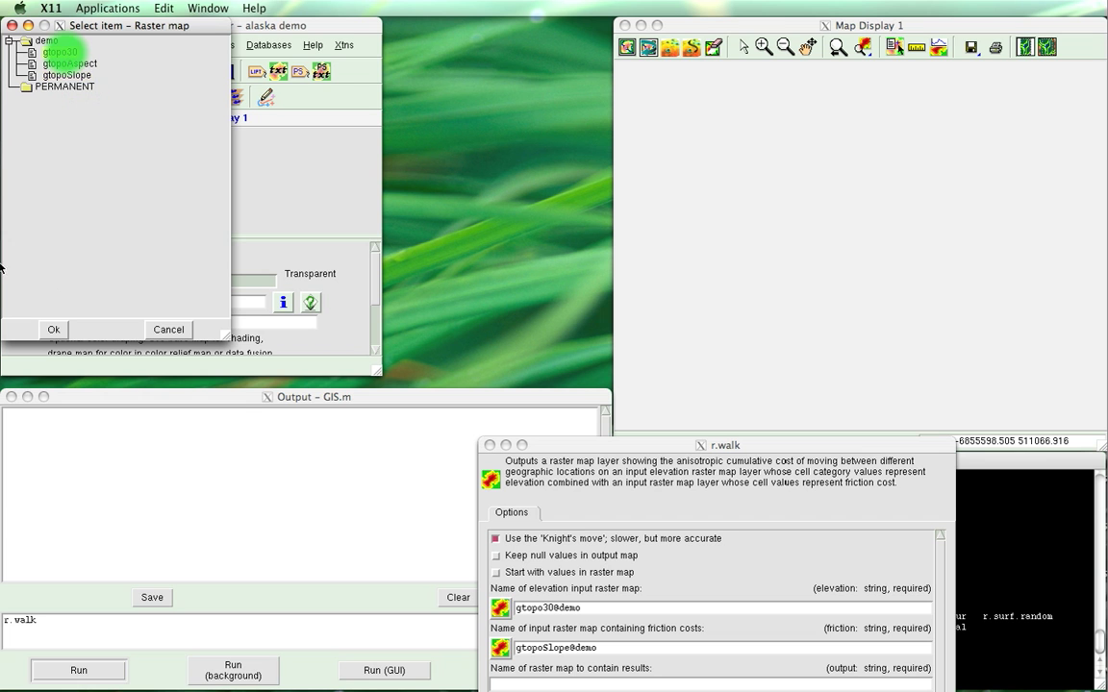
pyautogui.click(55, 330)
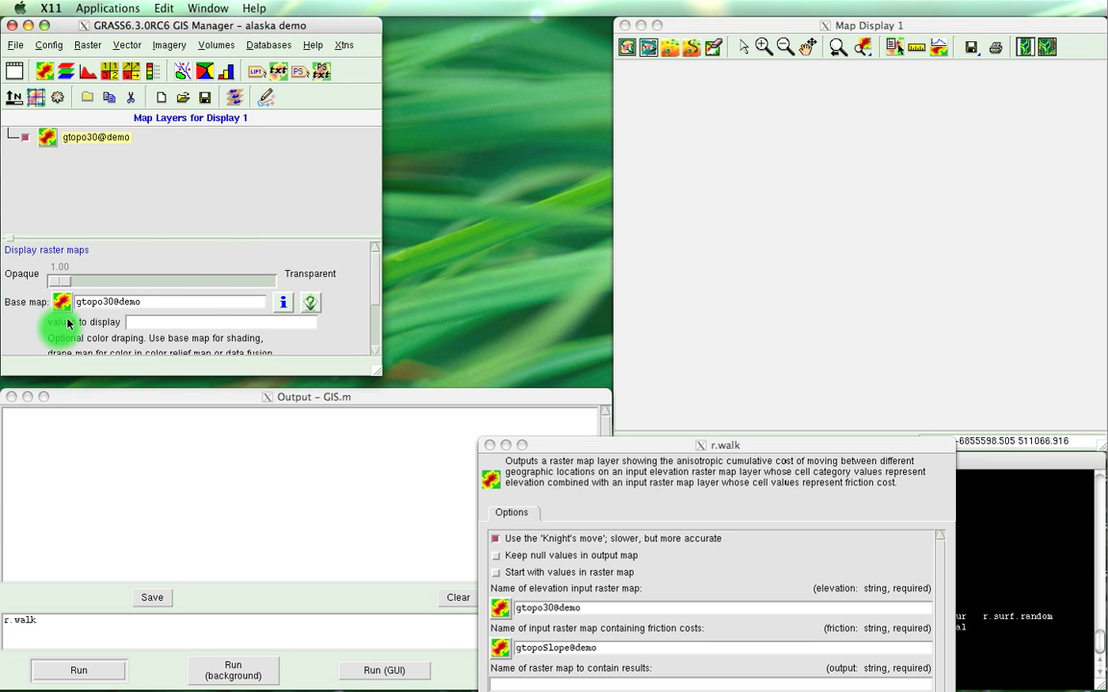
# Draw gtopo30 in Map Display 1 and zoom into a coastal region of Alaska
pyautogui.click(674, 27)
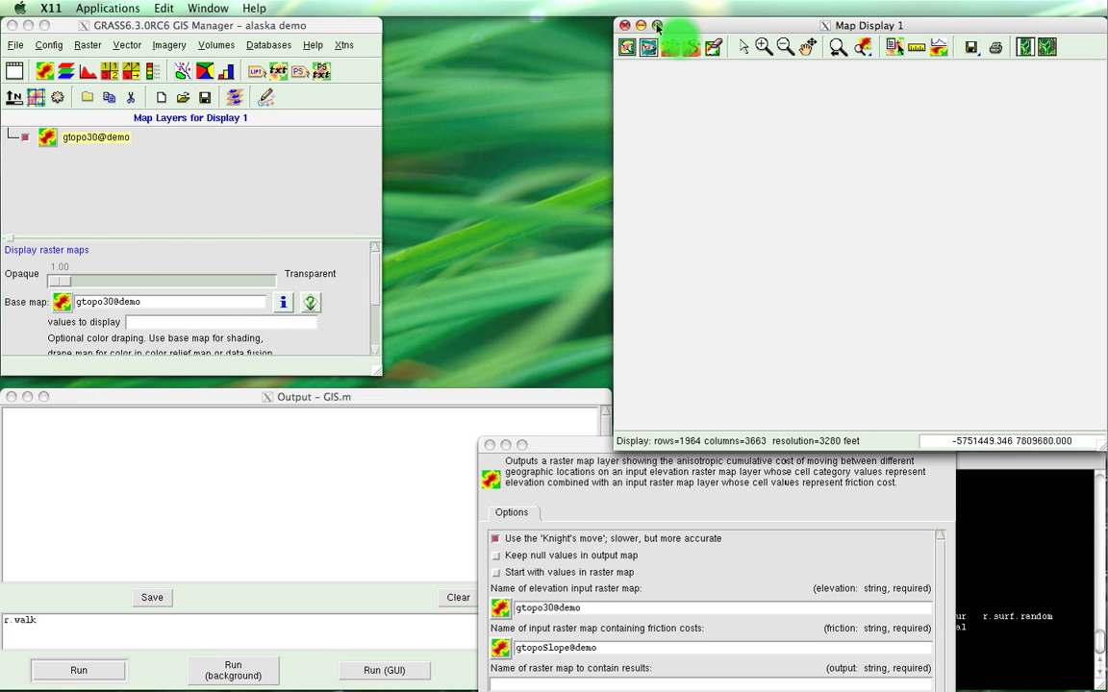
pyautogui.click(627, 47)
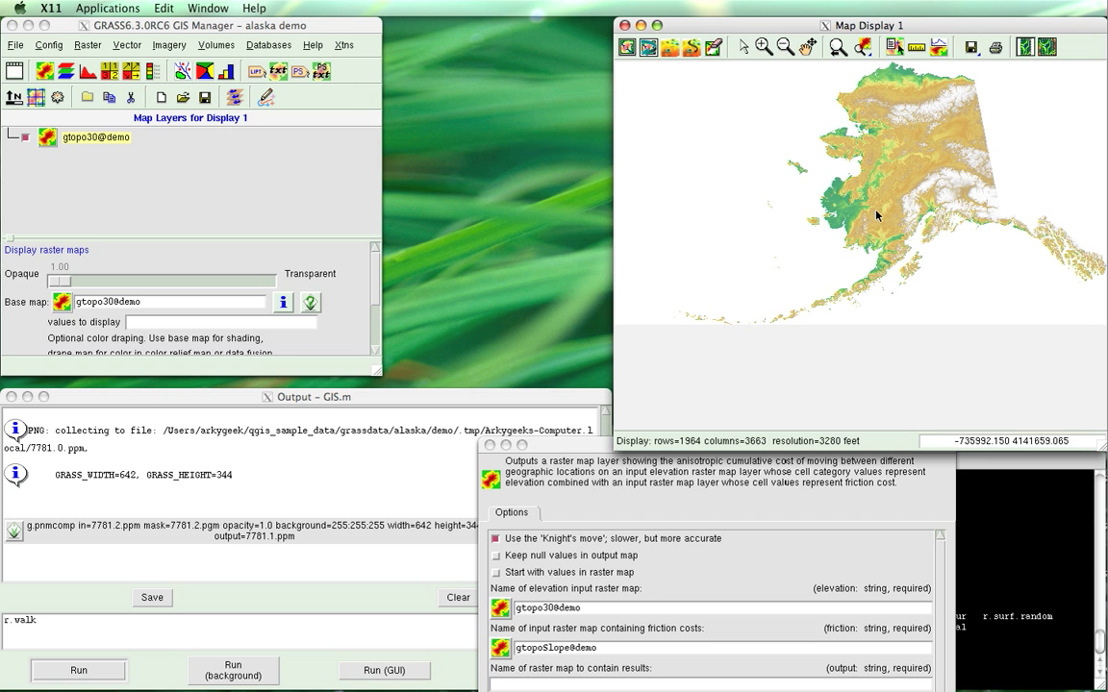
pyautogui.click(764, 46)
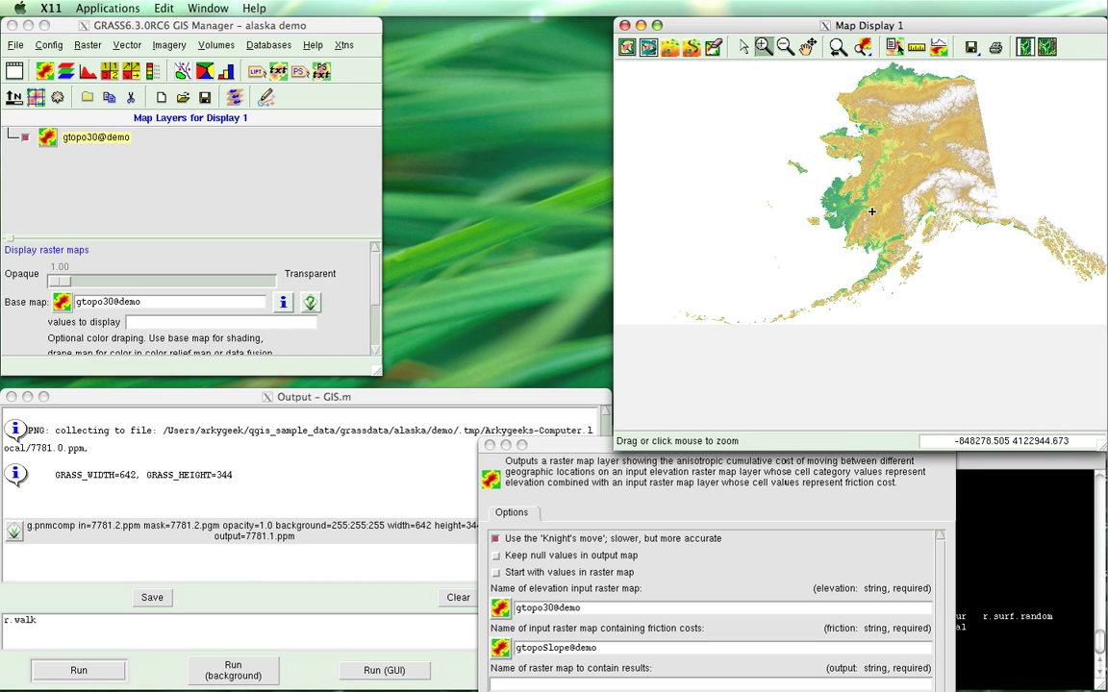
pyautogui.moveTo(814, 194); pyautogui.dragTo(840, 224)
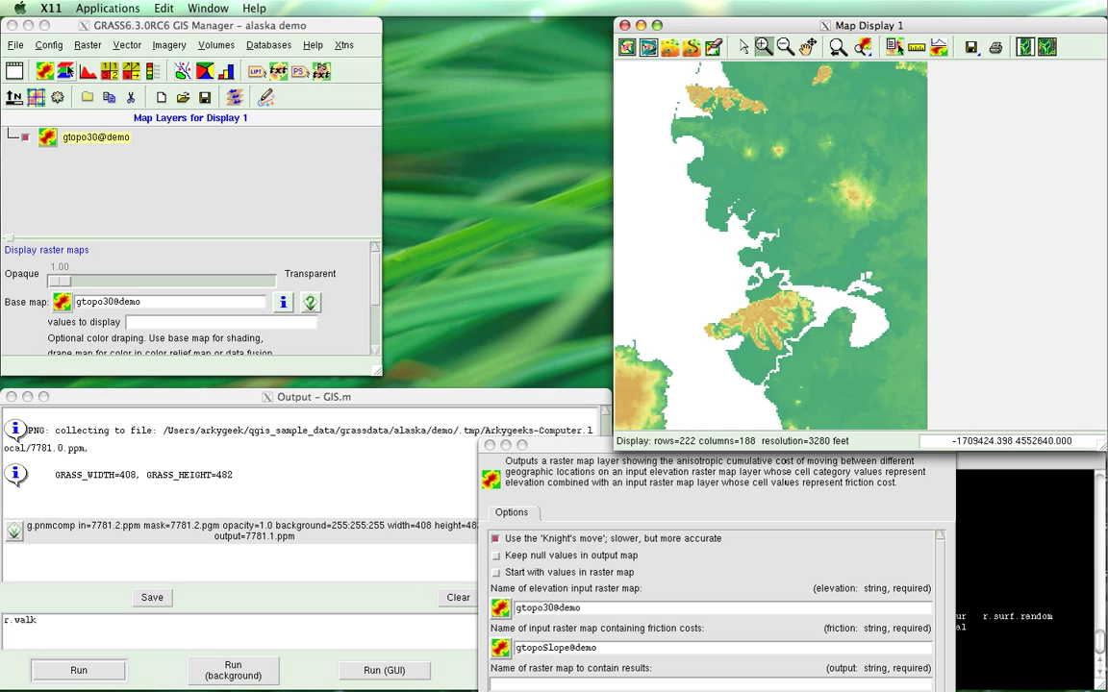
# Add a vector layer showing the airports@demo points
pyautogui.click(183, 73)
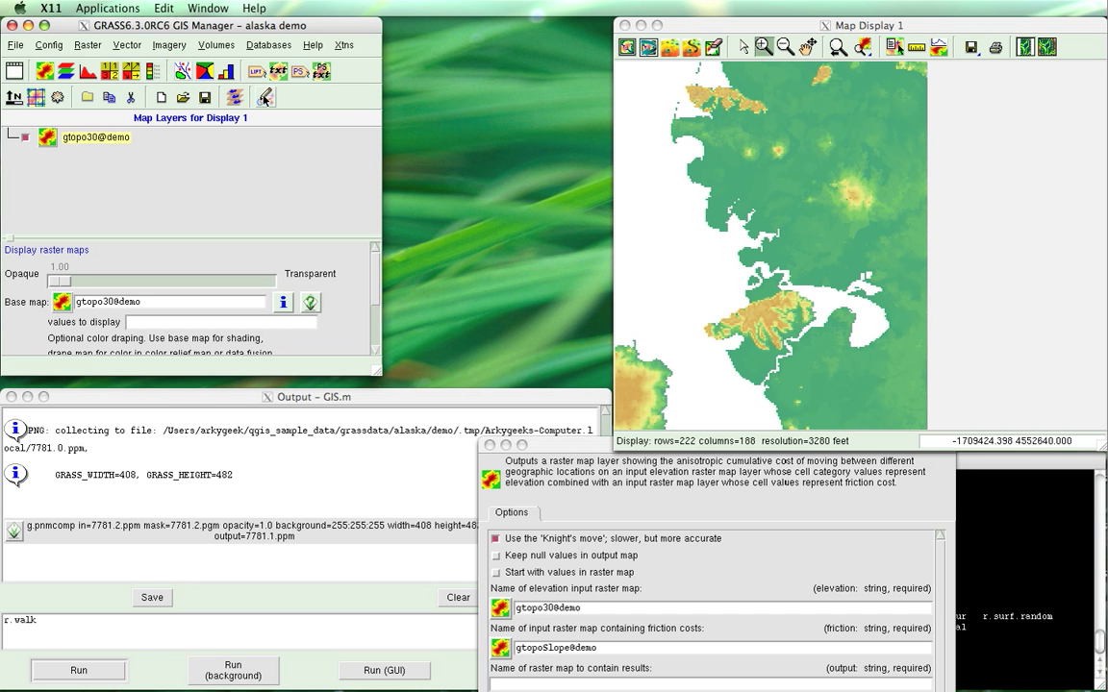
pyautogui.click(178, 74)
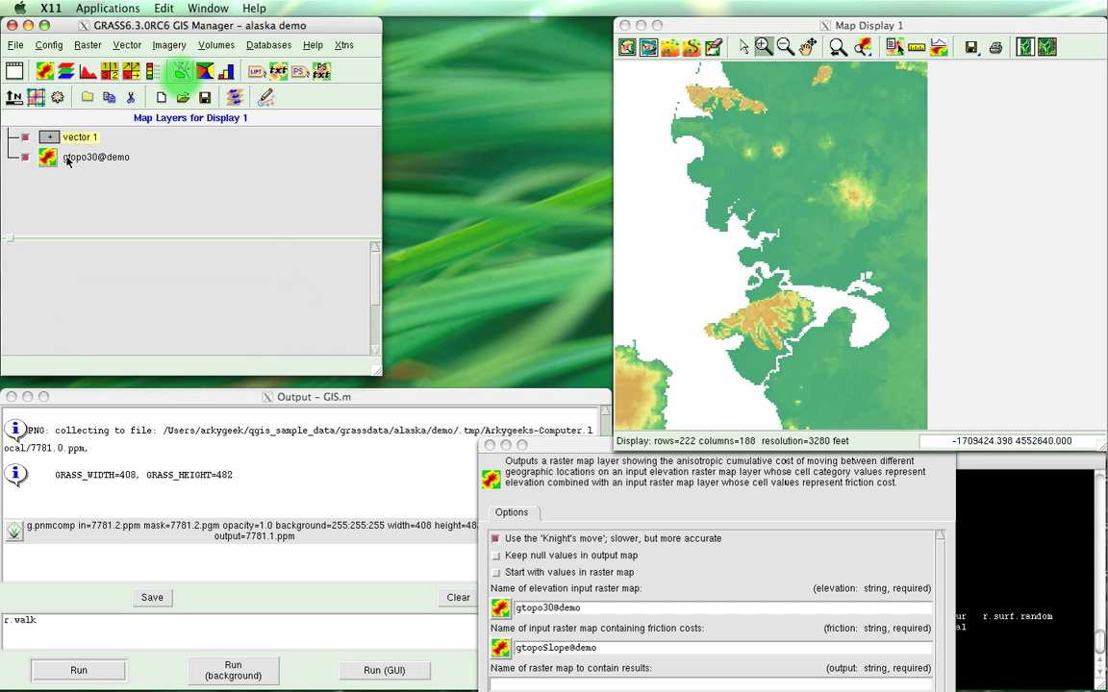
pyautogui.click(81, 150)
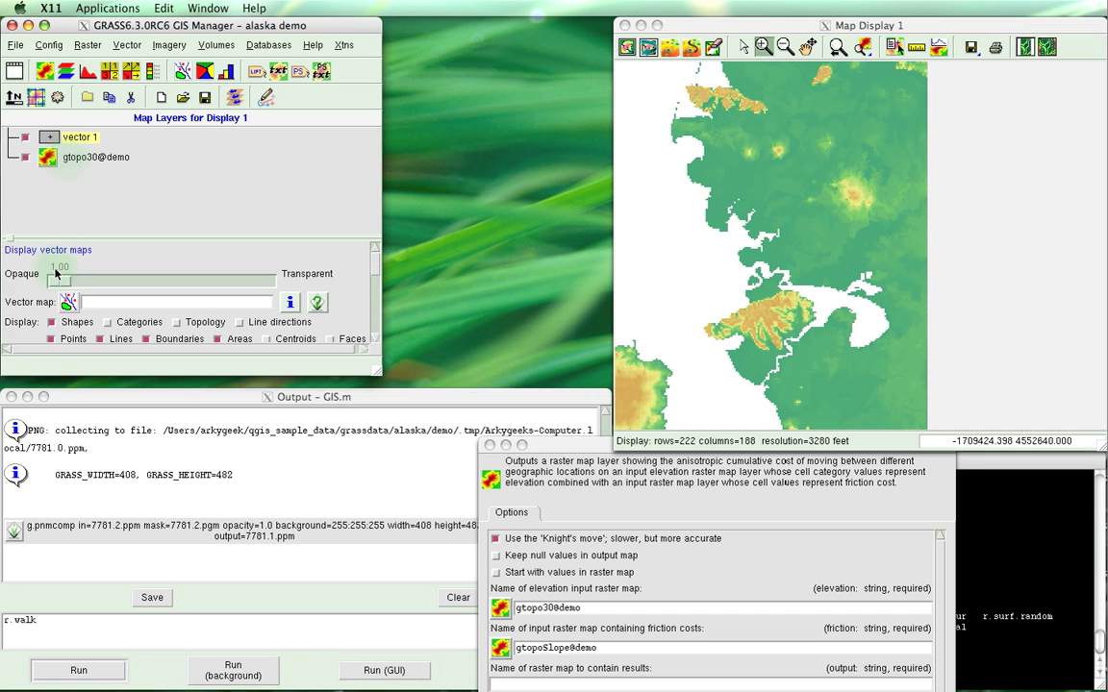
pyautogui.click(70, 301)
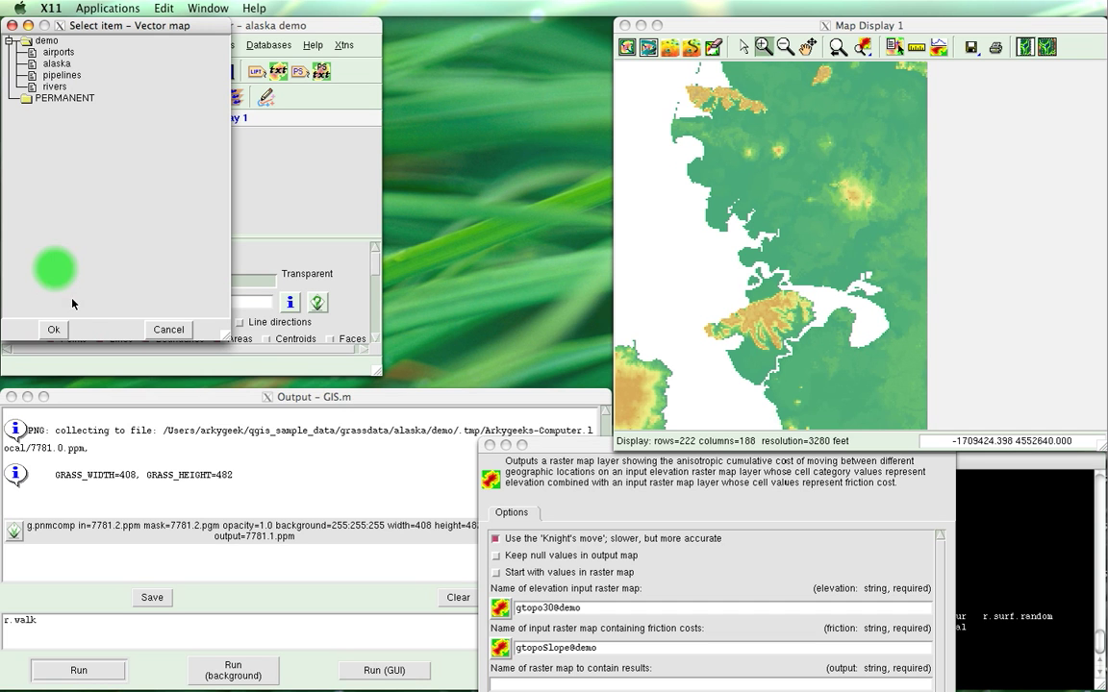
pyautogui.click(68, 53)
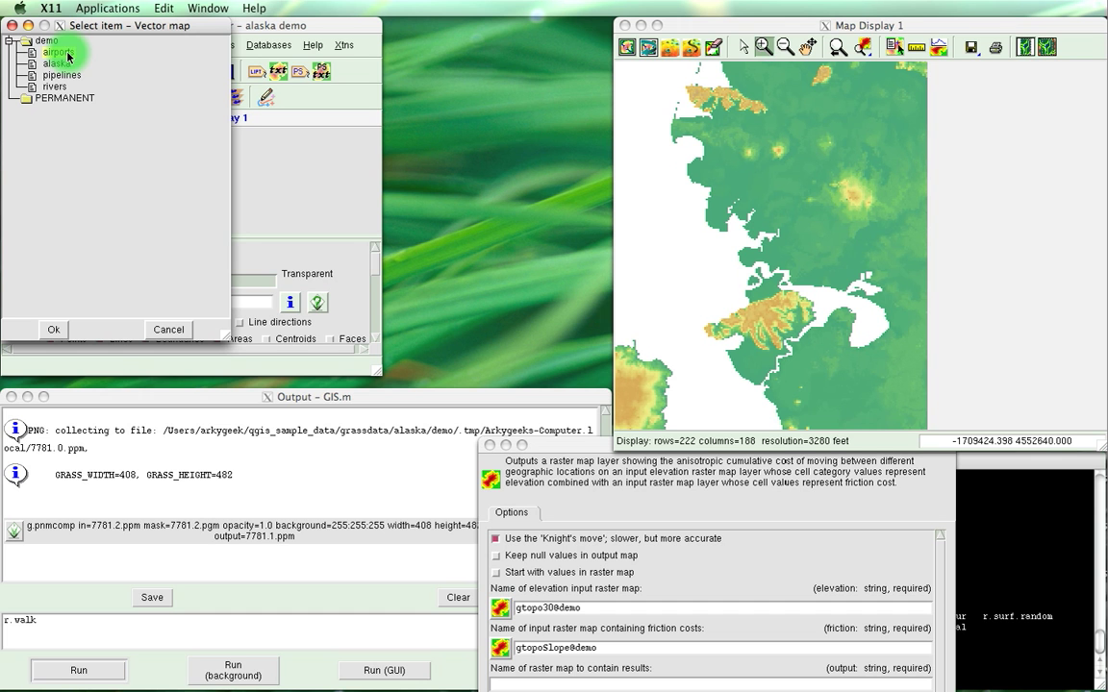
pyautogui.click(52, 329)
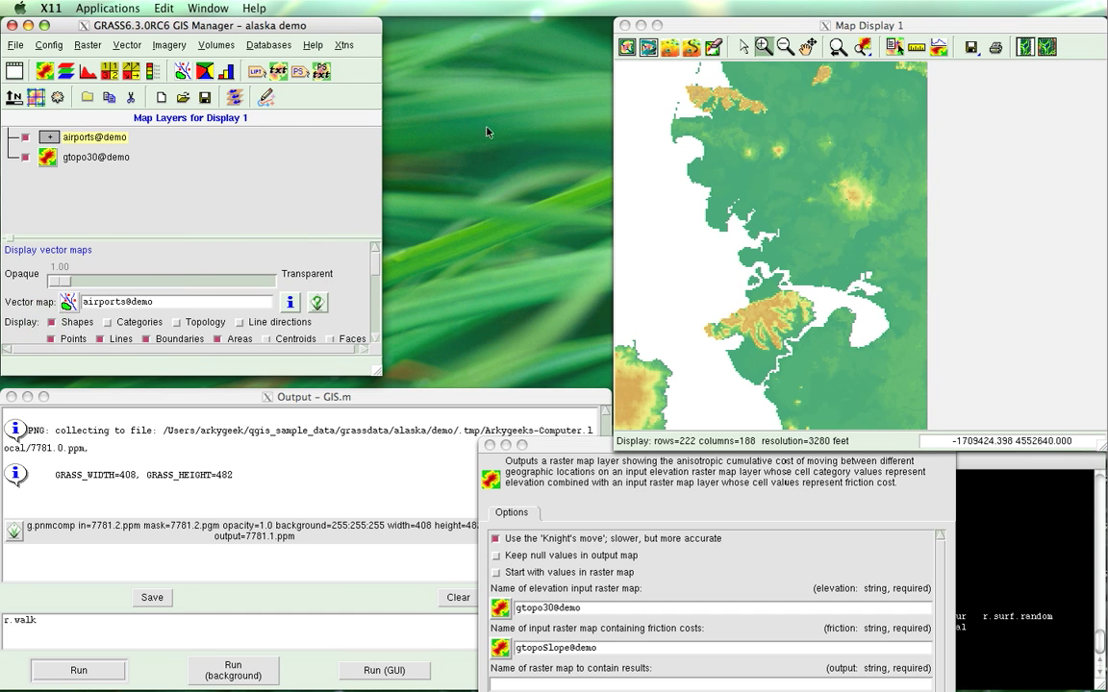
# Redraw with airports, make the map fill the display, and pan to another coastal area
pyautogui.click(633, 42)
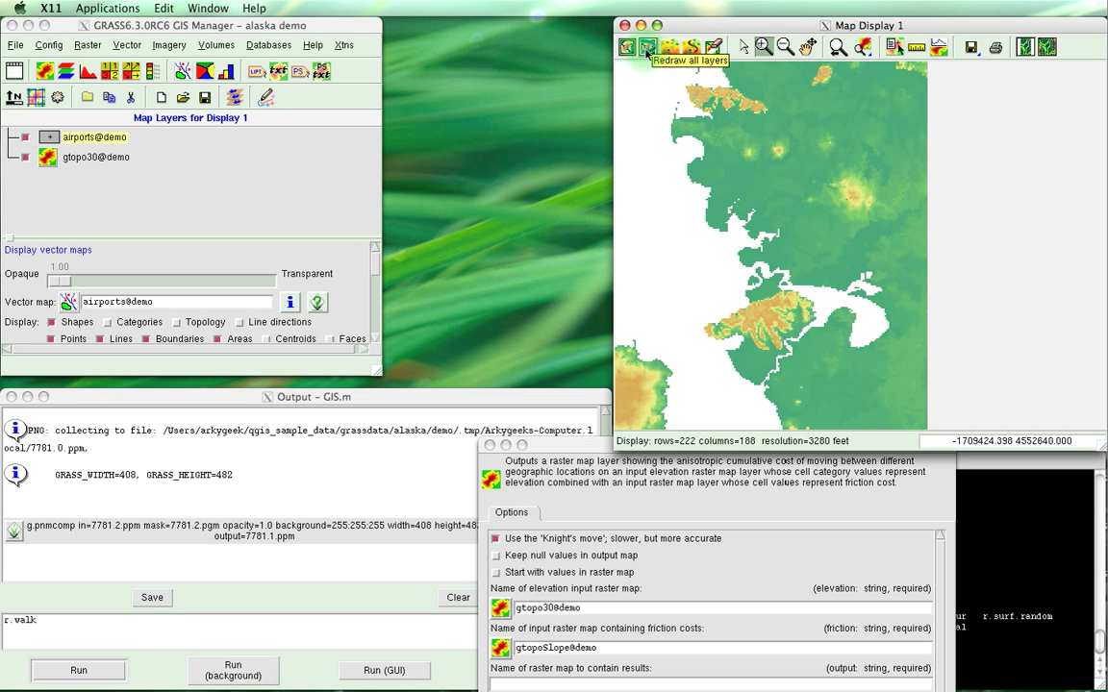
pyautogui.click(647, 46)
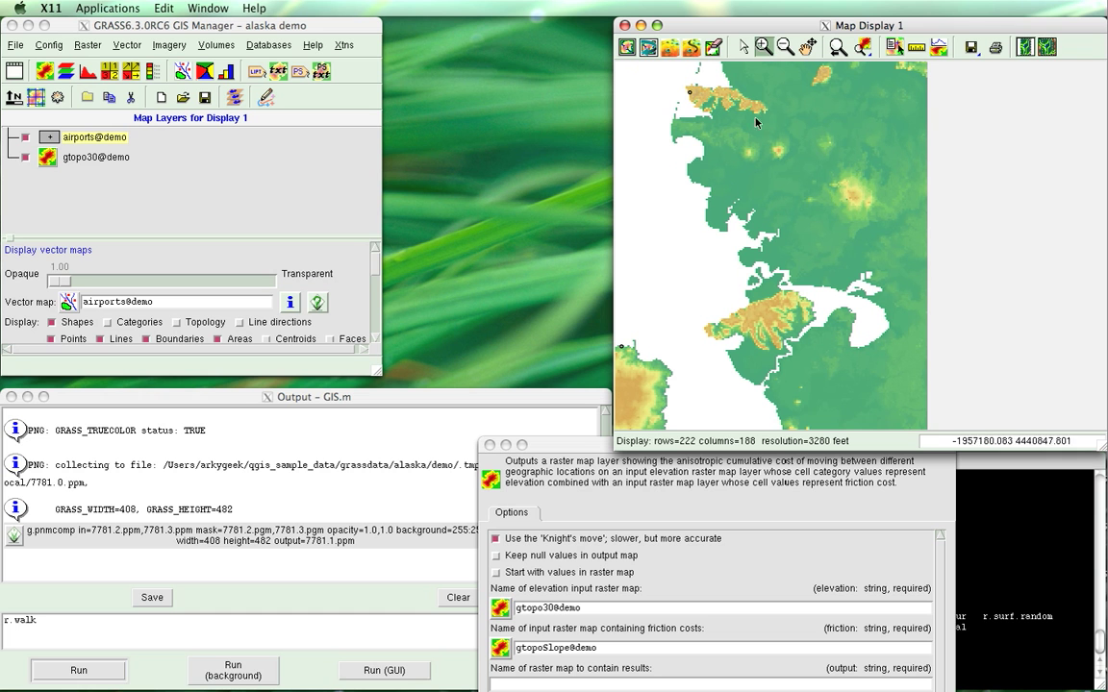
pyautogui.click(1047, 48)
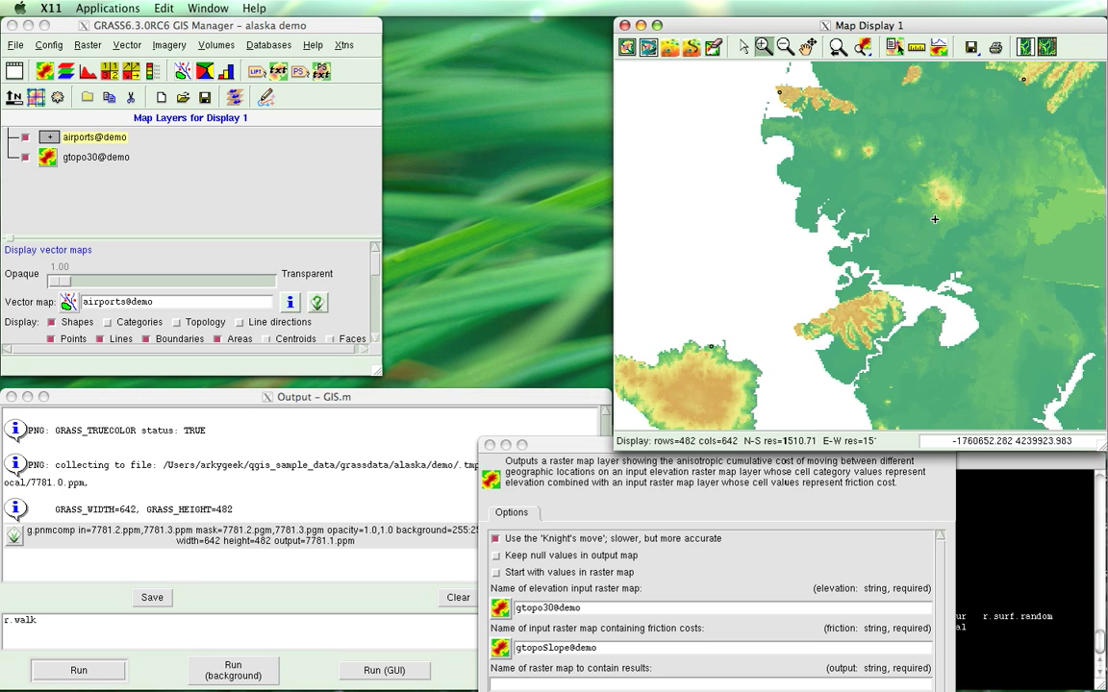
pyautogui.click(808, 46)
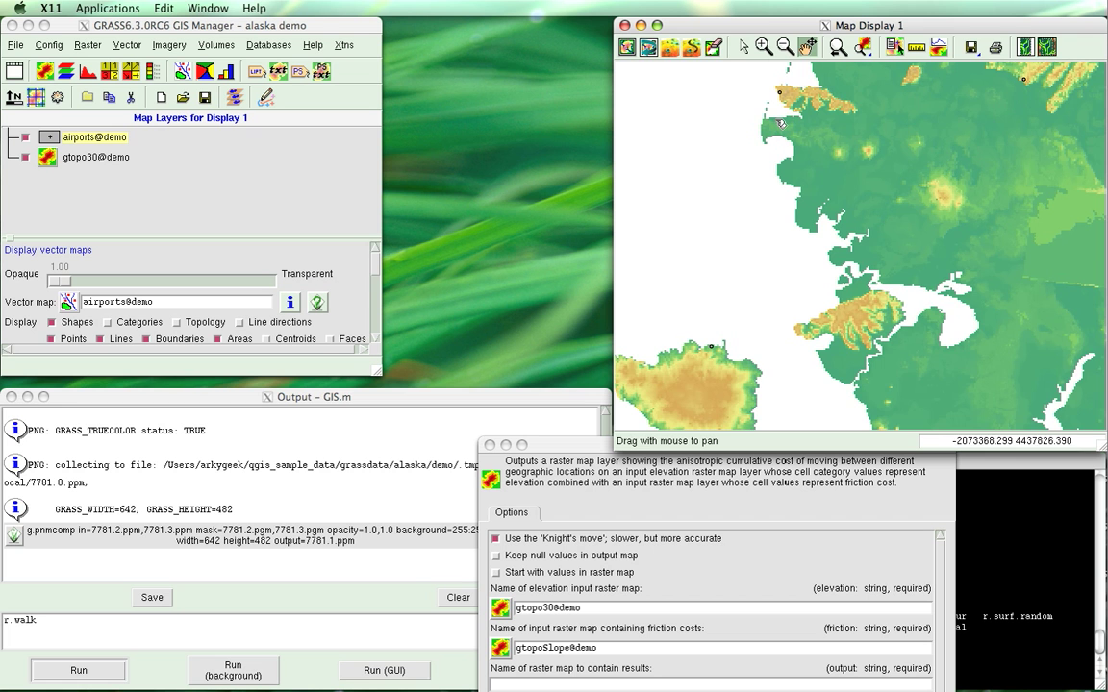
pyautogui.click(932, 308)
pyautogui.moveTo(1026, 130); pyautogui.dragTo(996, 185)
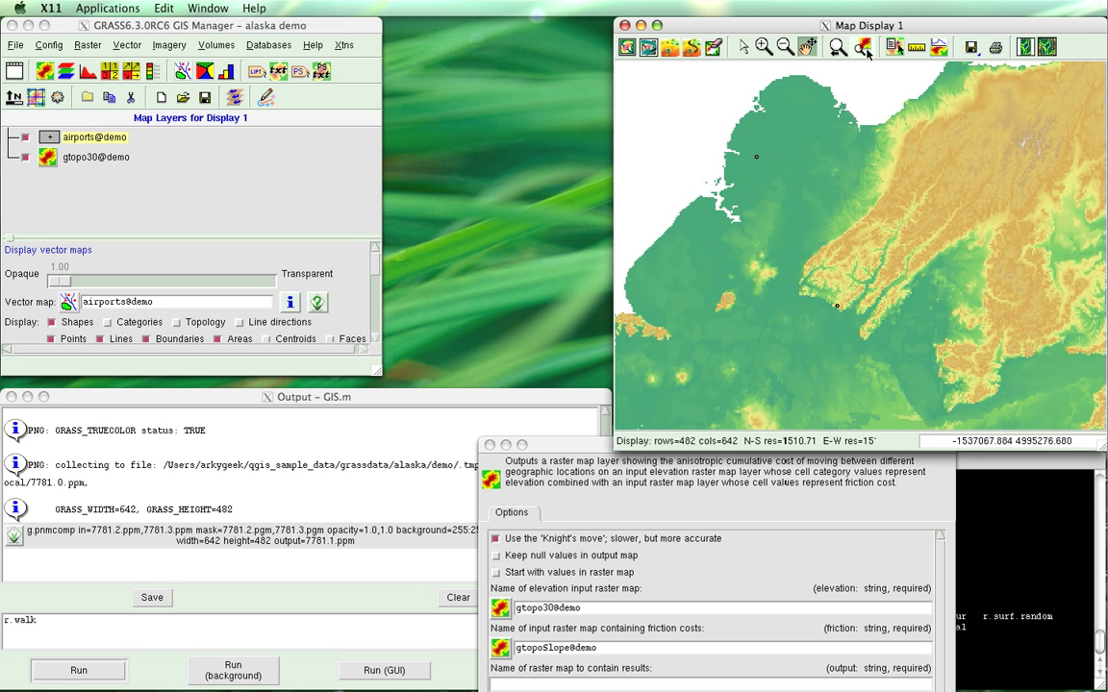
# Query the ST MARYS airport (category 26, elevation 282) for its coordinates, then restore the r.walk form
pyautogui.click(900, 49)
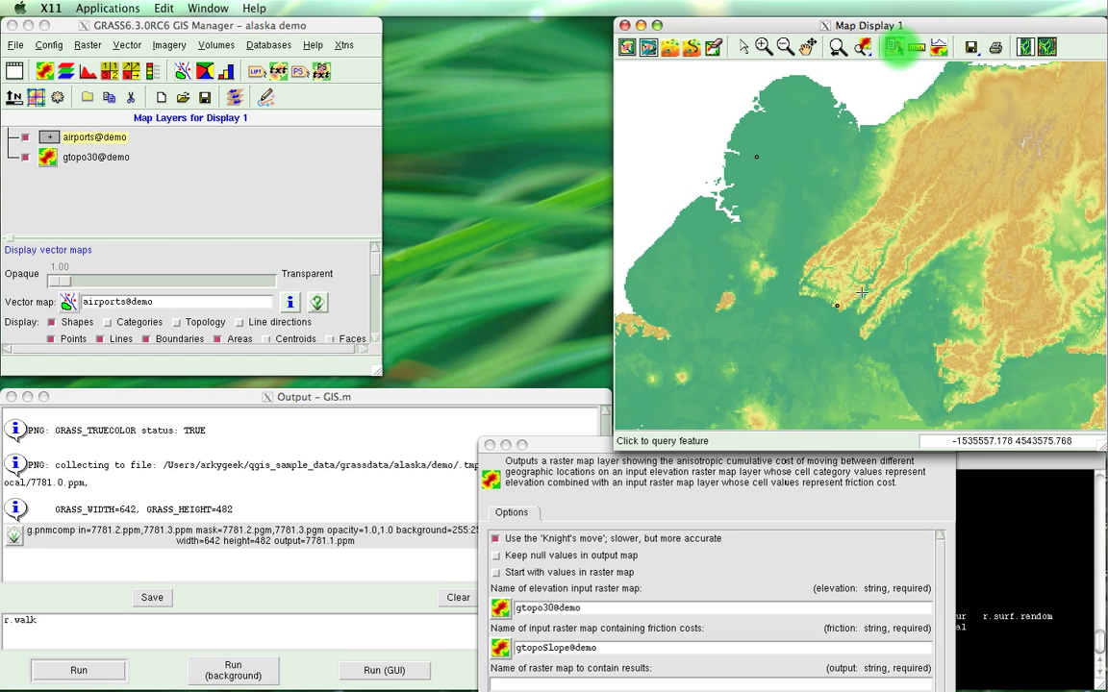
pyautogui.click(757, 268)
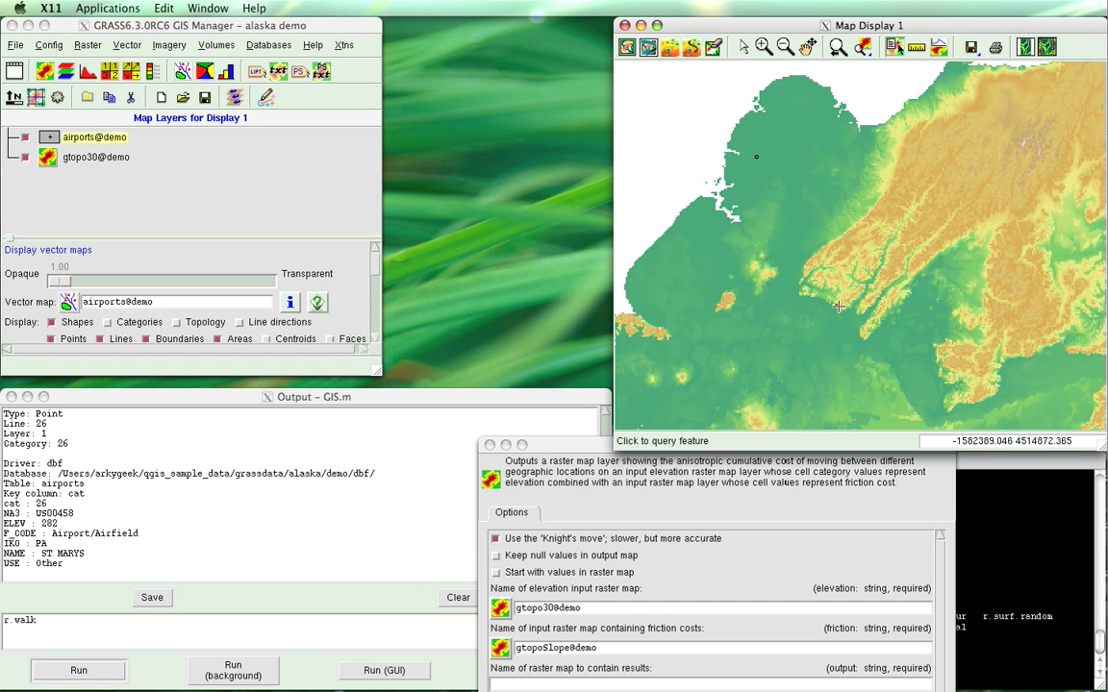
pyautogui.click(837, 306)
pyautogui.click(174, 395)
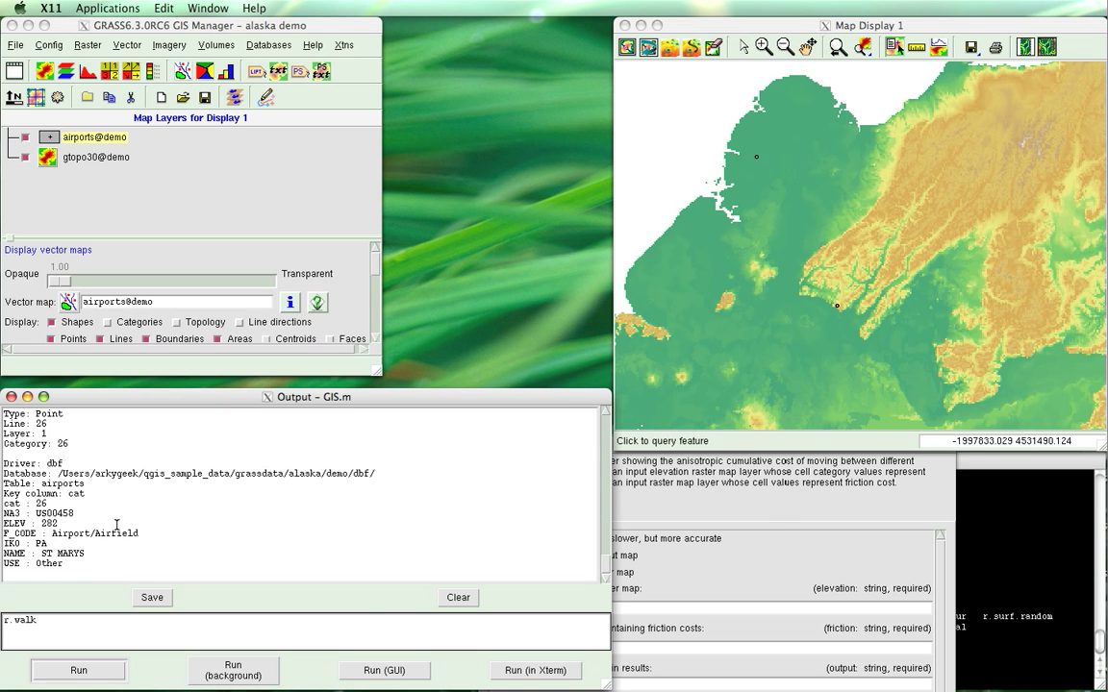
pyautogui.scroll(5, 123, 476)
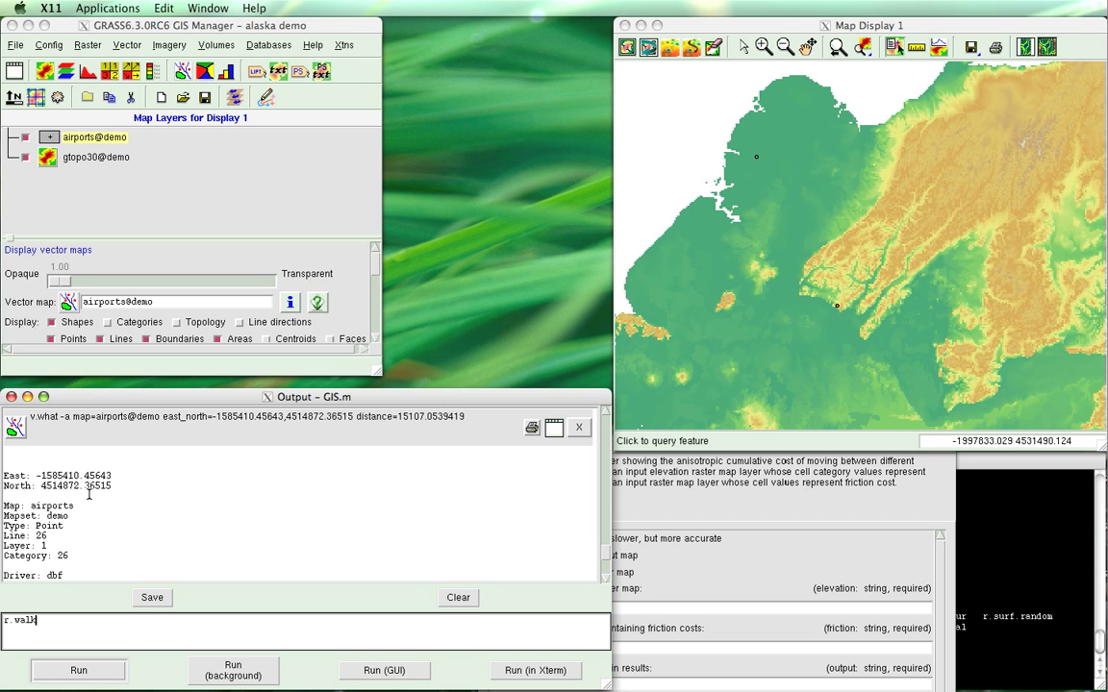
pyautogui.click(692, 541)
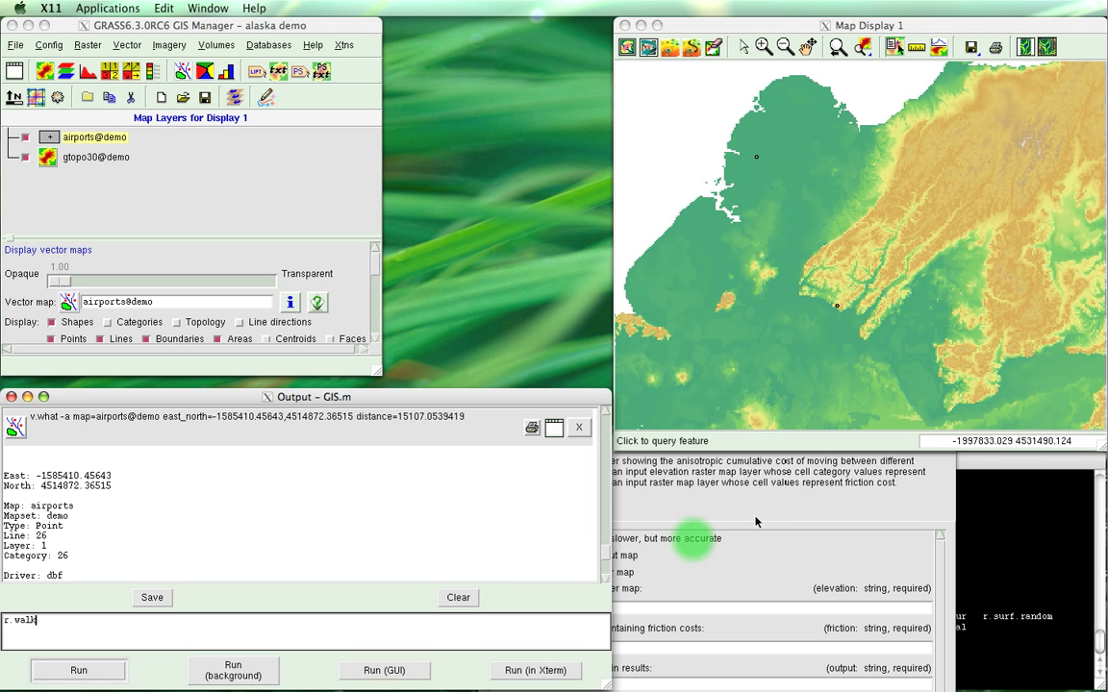
pyautogui.moveTo(638, 448); pyautogui.dragTo(599, 18)
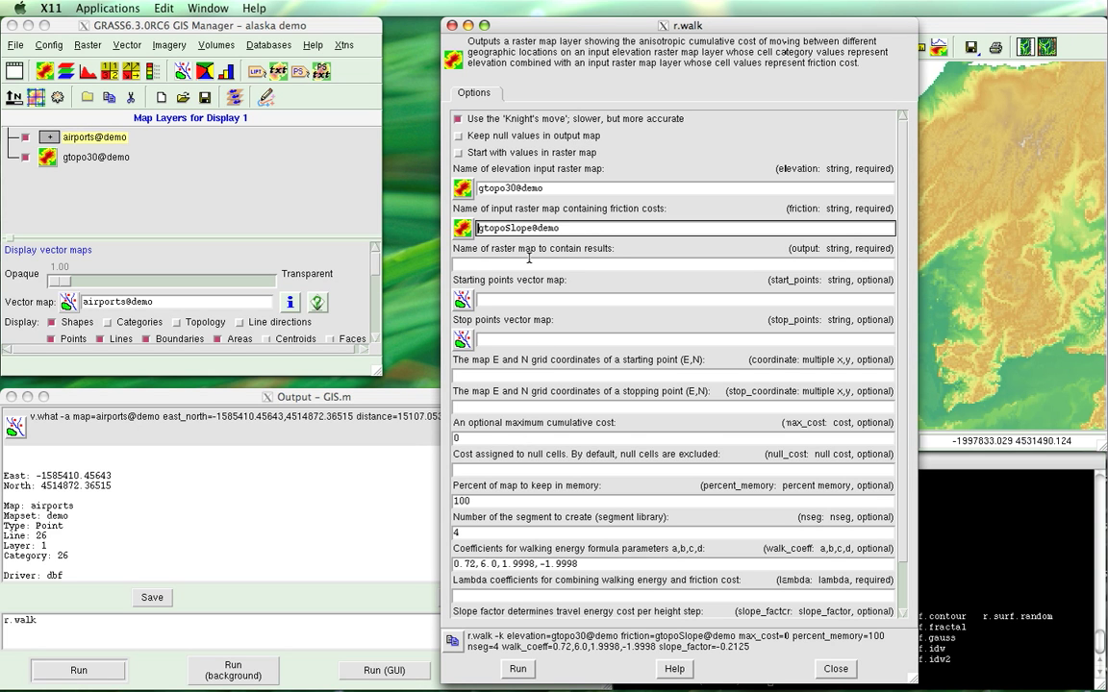
# Name the r.walk output walkCostSurface and set starting point -1585410.45643,4514872.36515
pyautogui.click(549, 264)
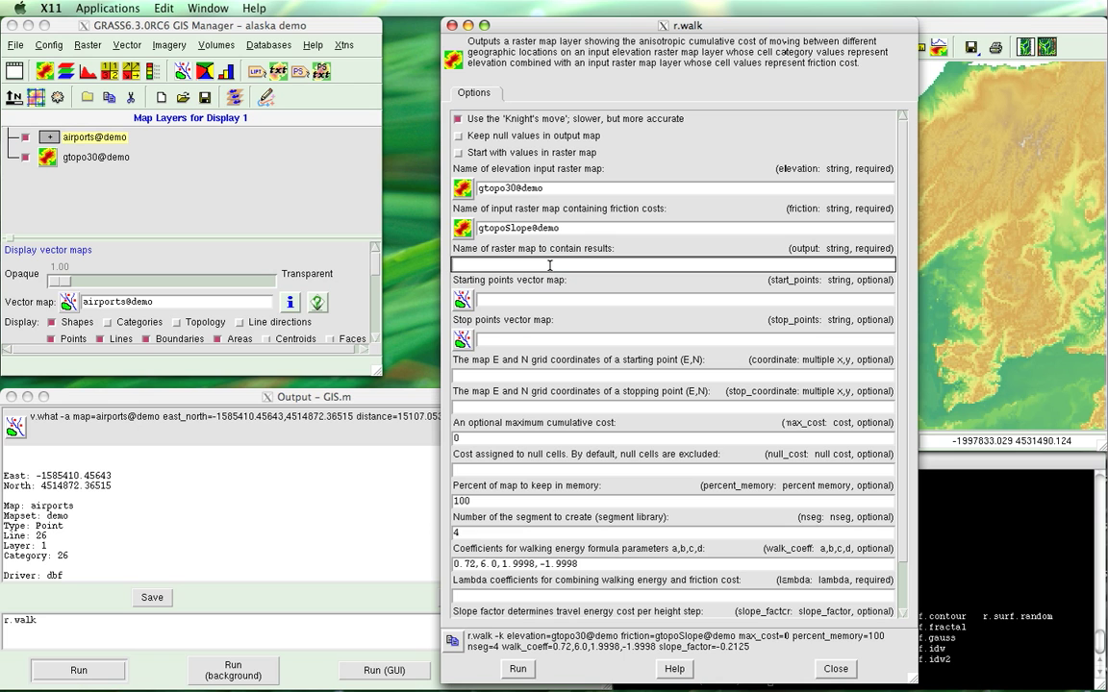
pyautogui.write('walk')
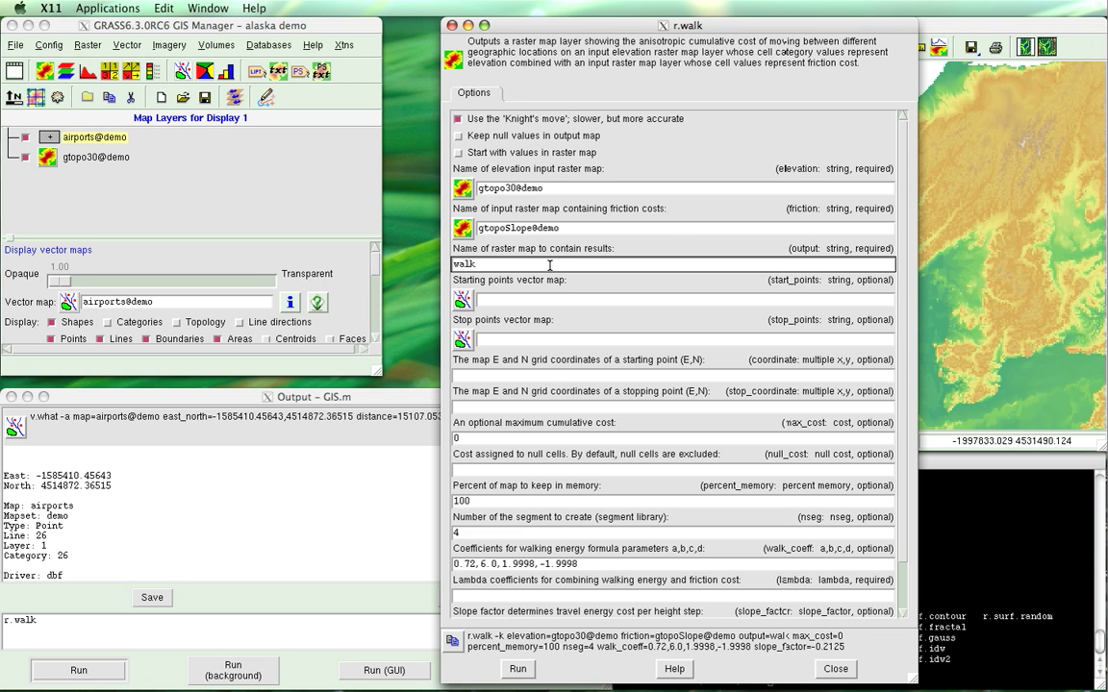
pyautogui.write('CostSurface')
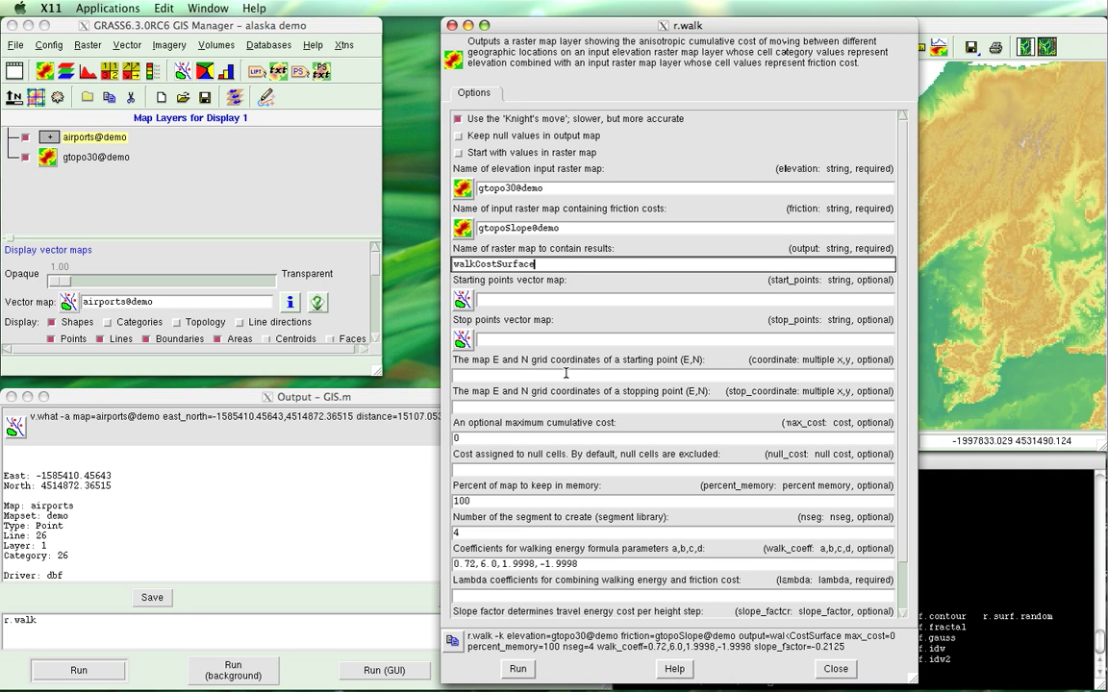
pyautogui.click(633, 374)
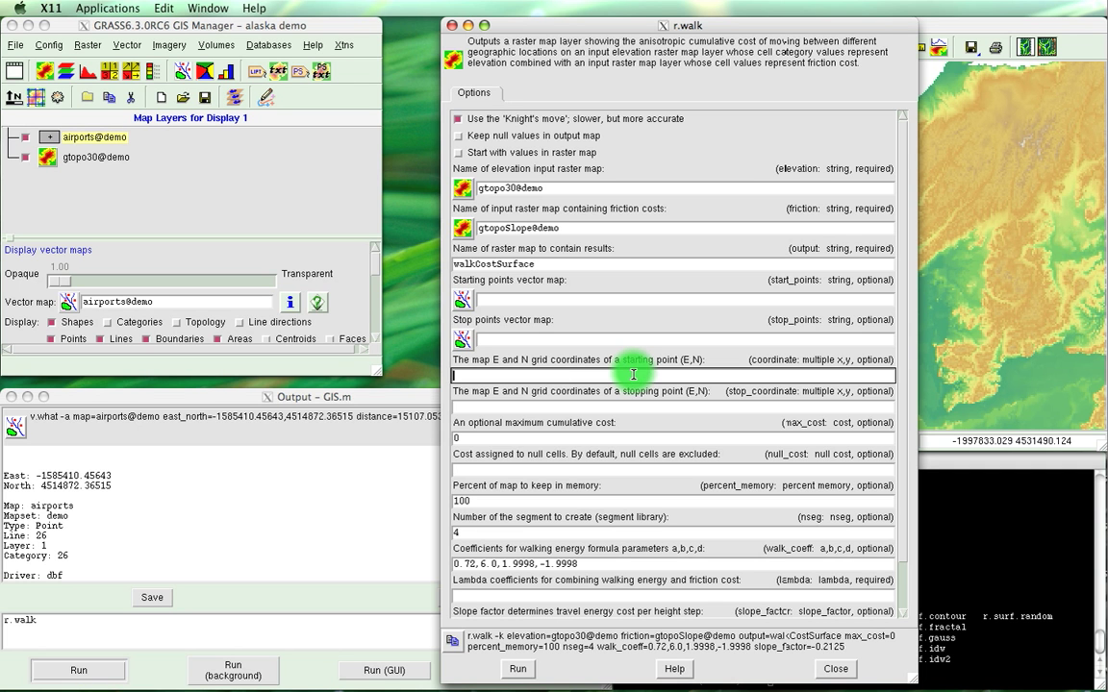
pyautogui.write('-')
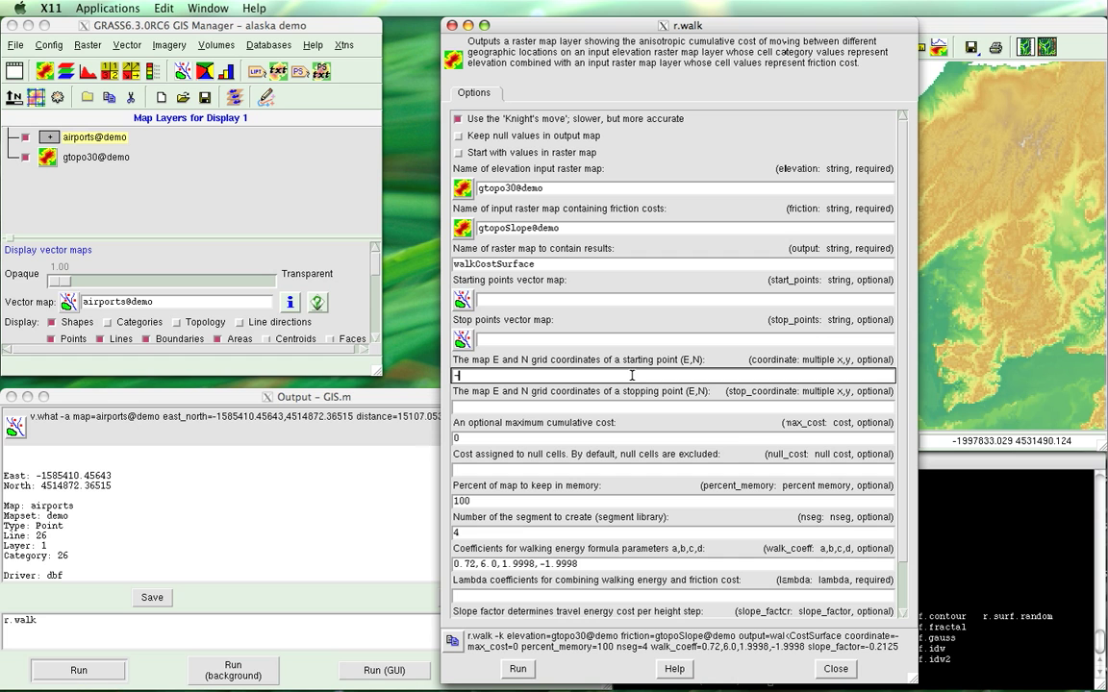
pyautogui.write('15854103')
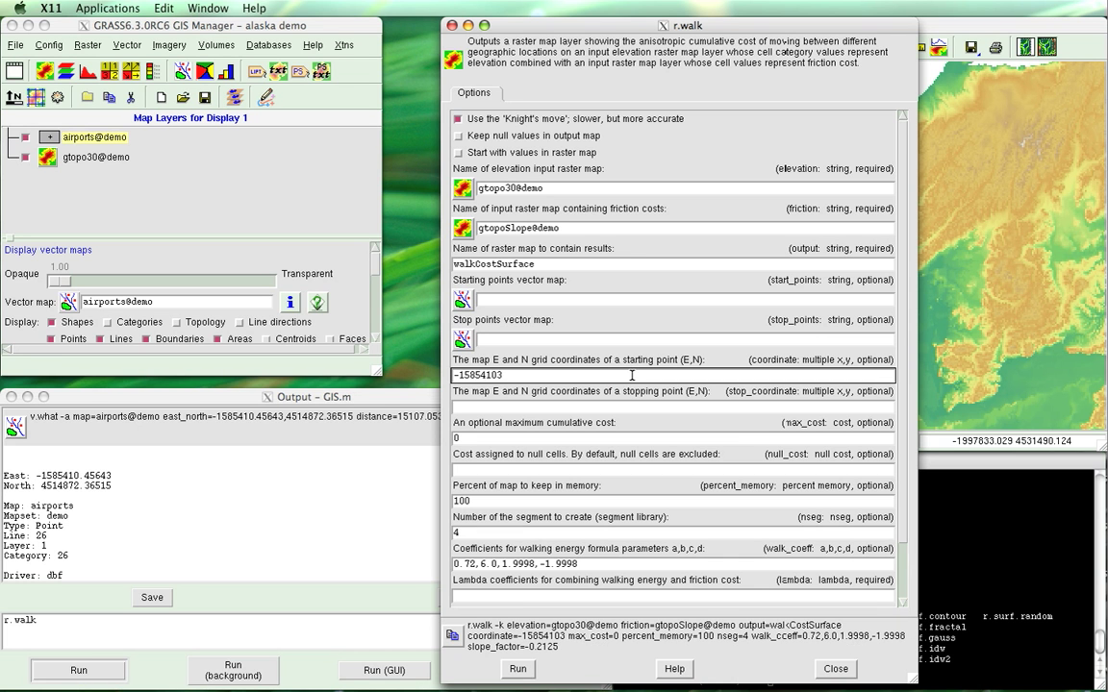
pyautogui.press('BackSpace')
pyautogui.write('.')
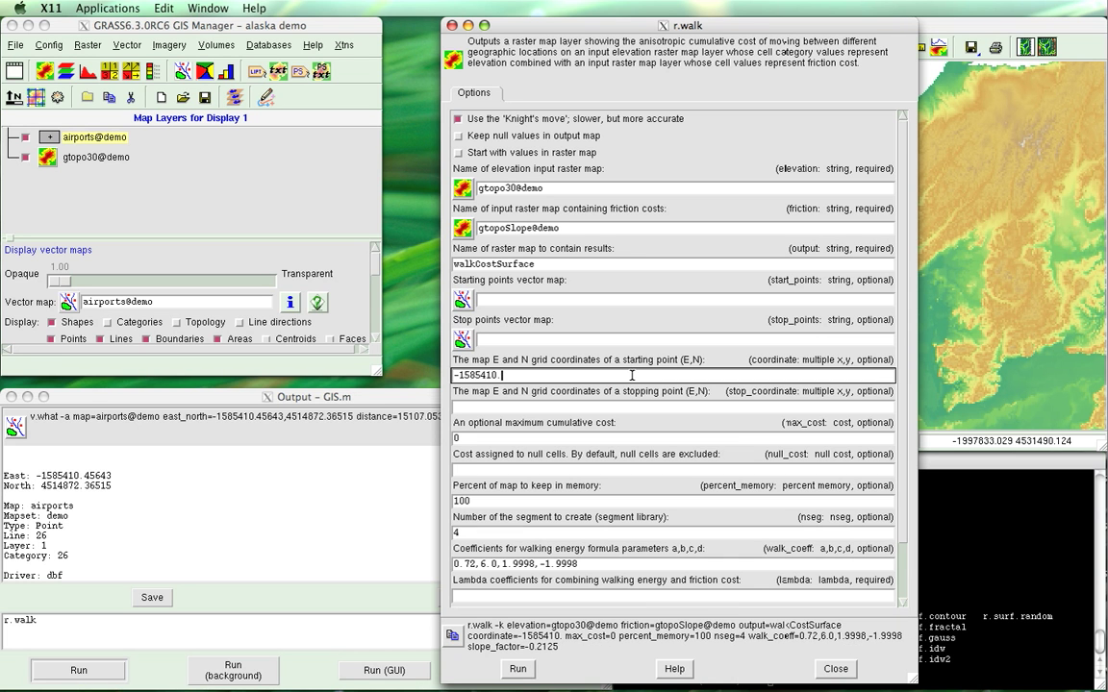
pyautogui.write('45643')
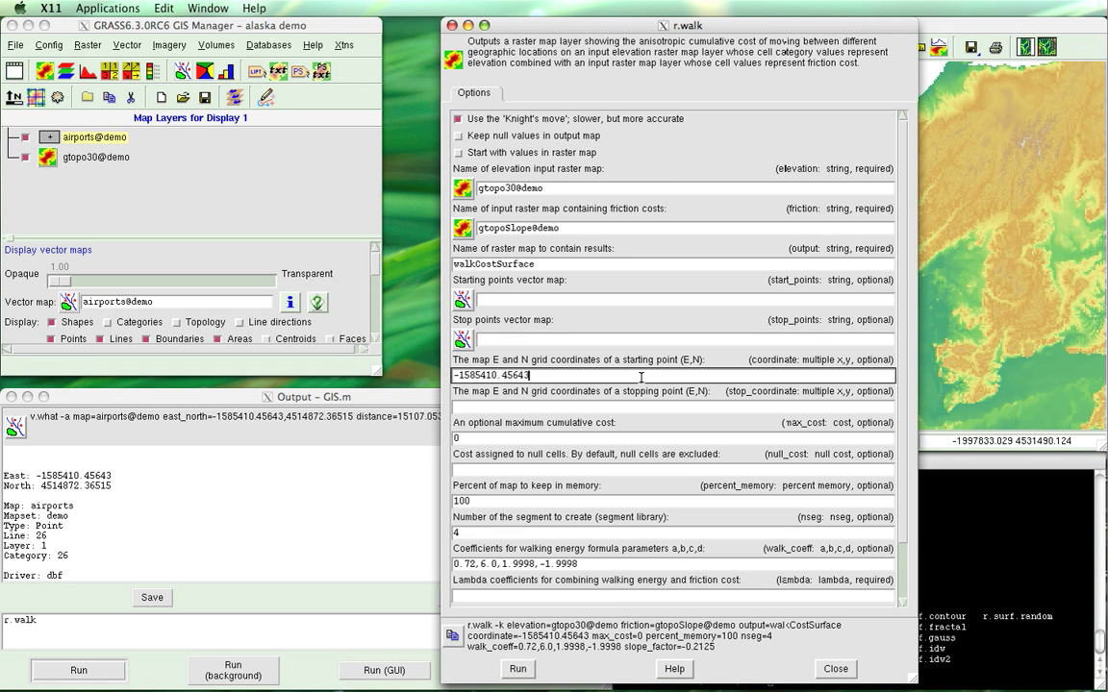
pyautogui.write(',')
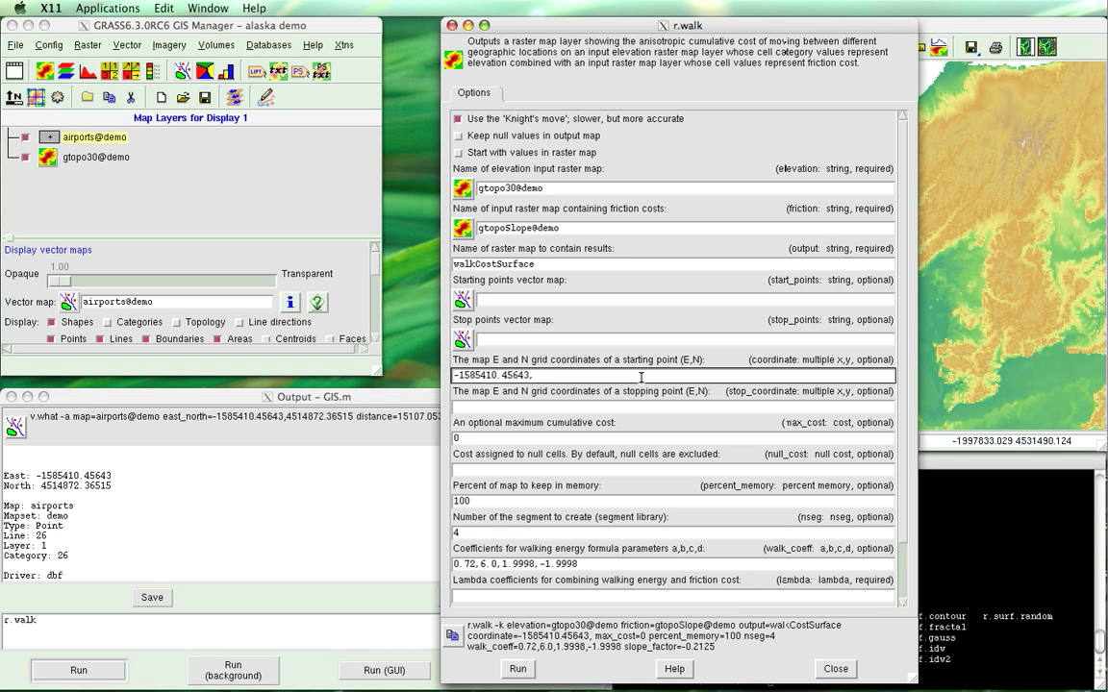
pyautogui.write('4514872.3')
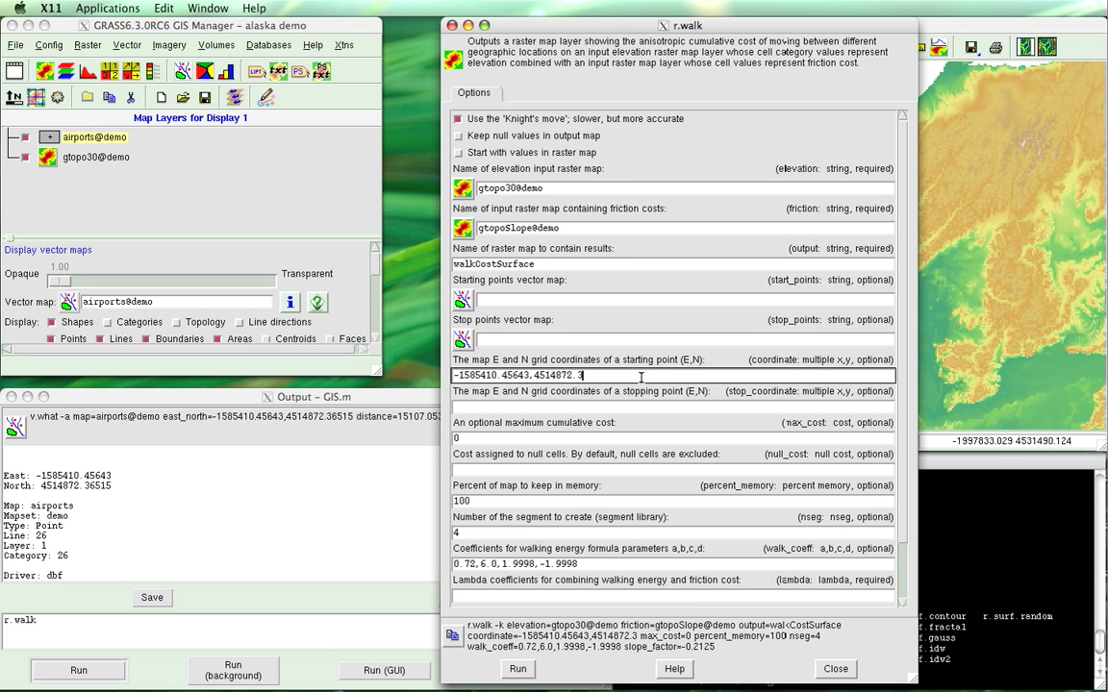
pyautogui.write('6515')
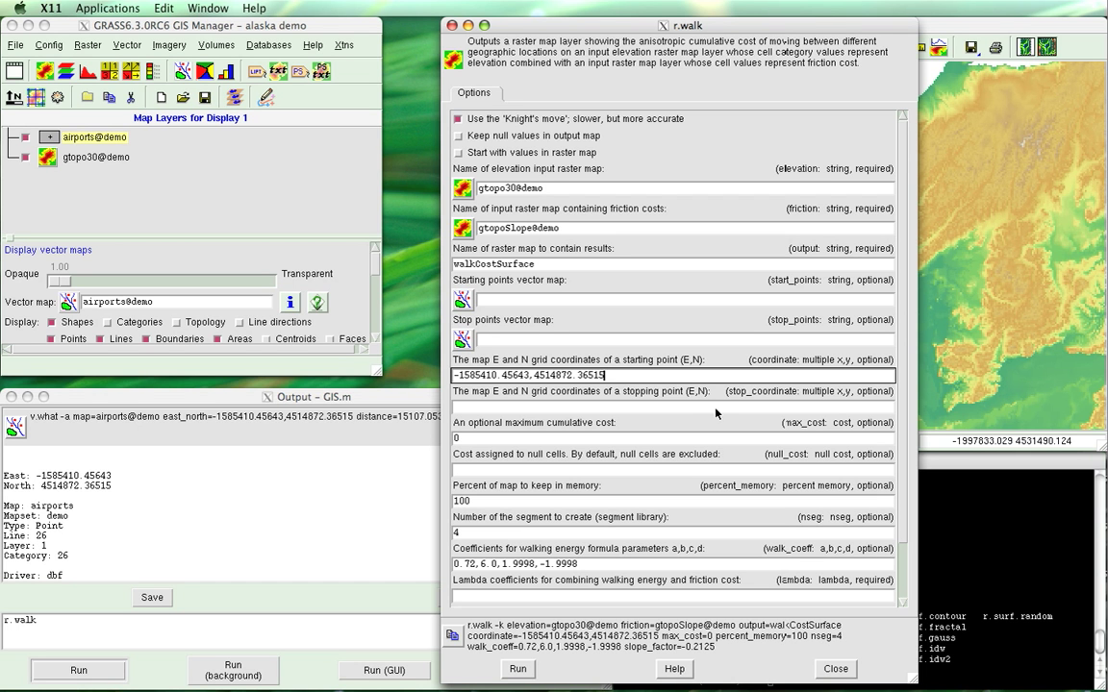
pyautogui.click(793, 79)
# Query the destination airport point, reading coordinates -1748566.639, 4815502.73859 in the output
pyautogui.moveTo(799, 26); pyautogui.dragTo(478, 5)
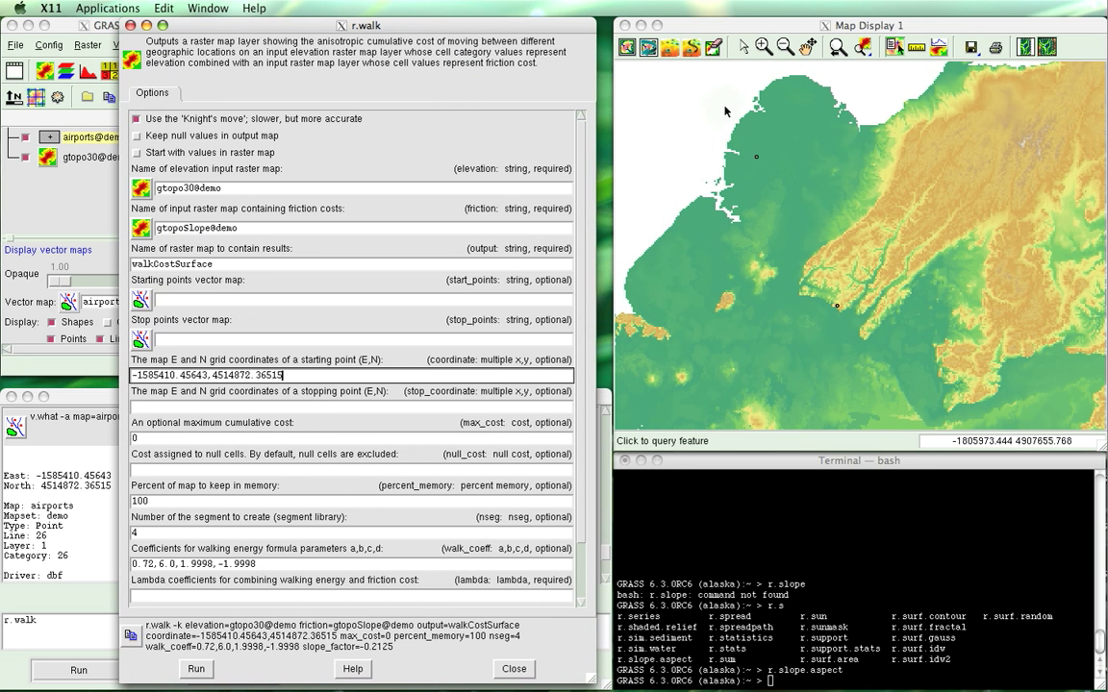
pyautogui.click(652, 97)
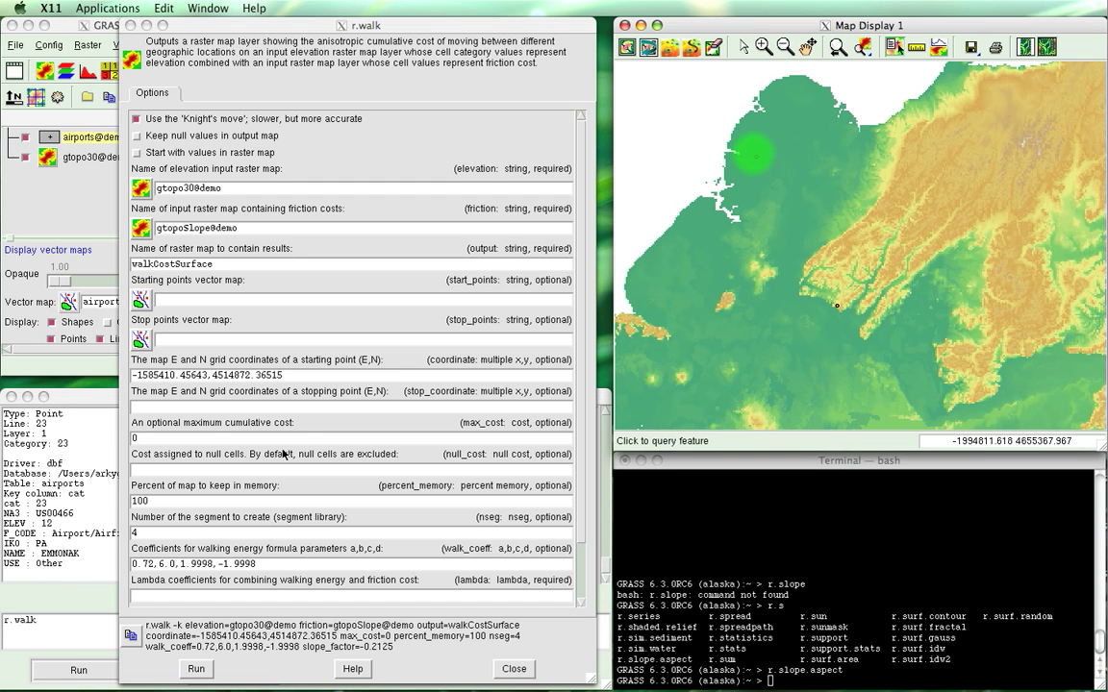
pyautogui.scroll(3, 66, 465)
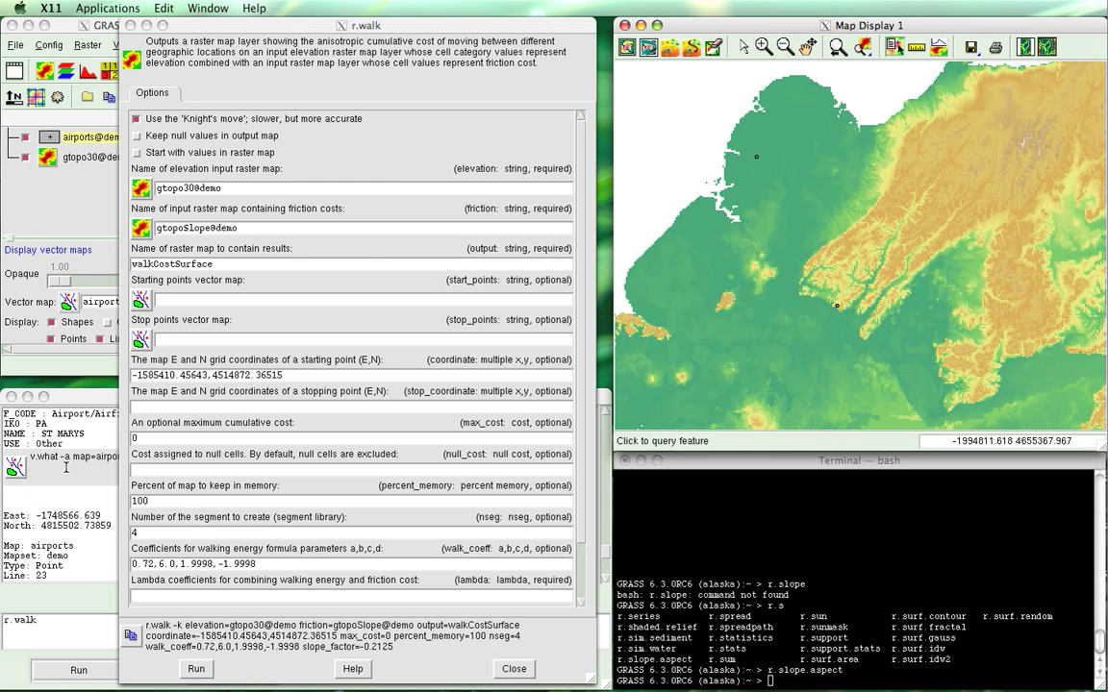
pyautogui.moveTo(226, 27); pyautogui.dragTo(620, 34)
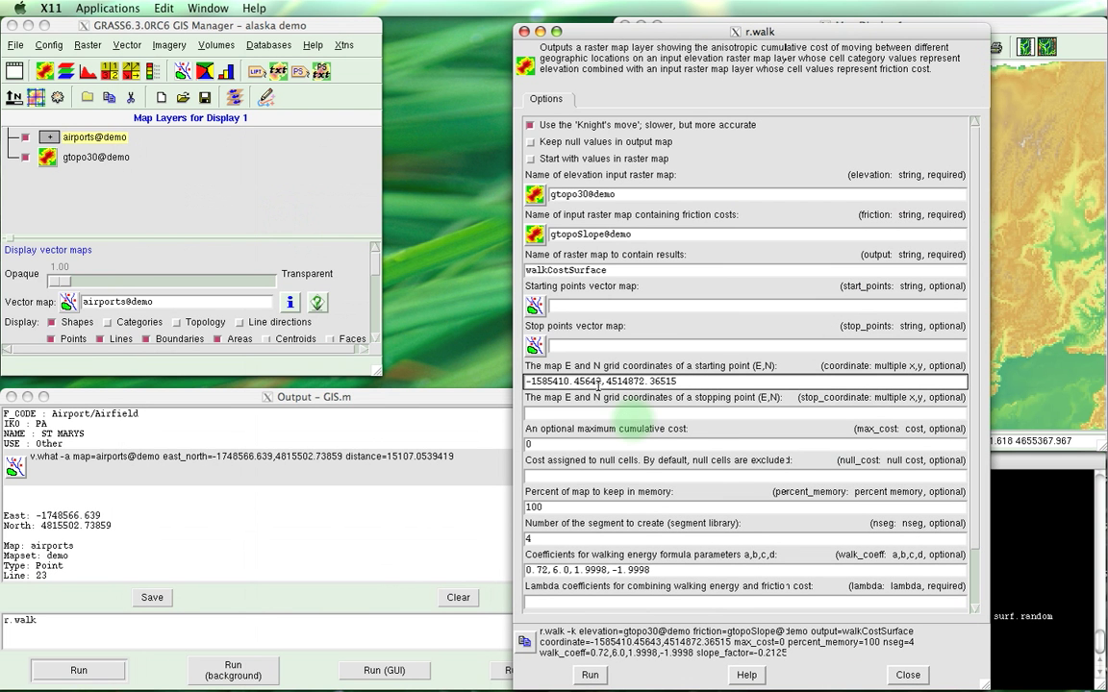
# Enter r.walk stopping point -1748566.639,4815502.73859 and lambda coefficient 1
pyautogui.click(608, 412)
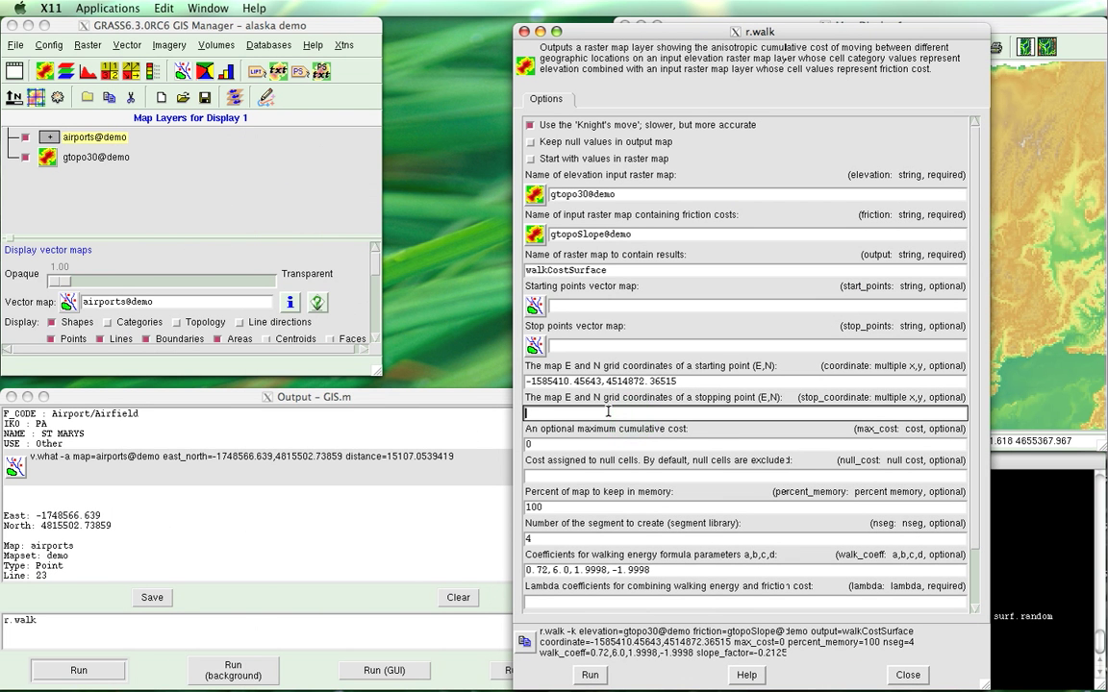
pyautogui.write('-1')
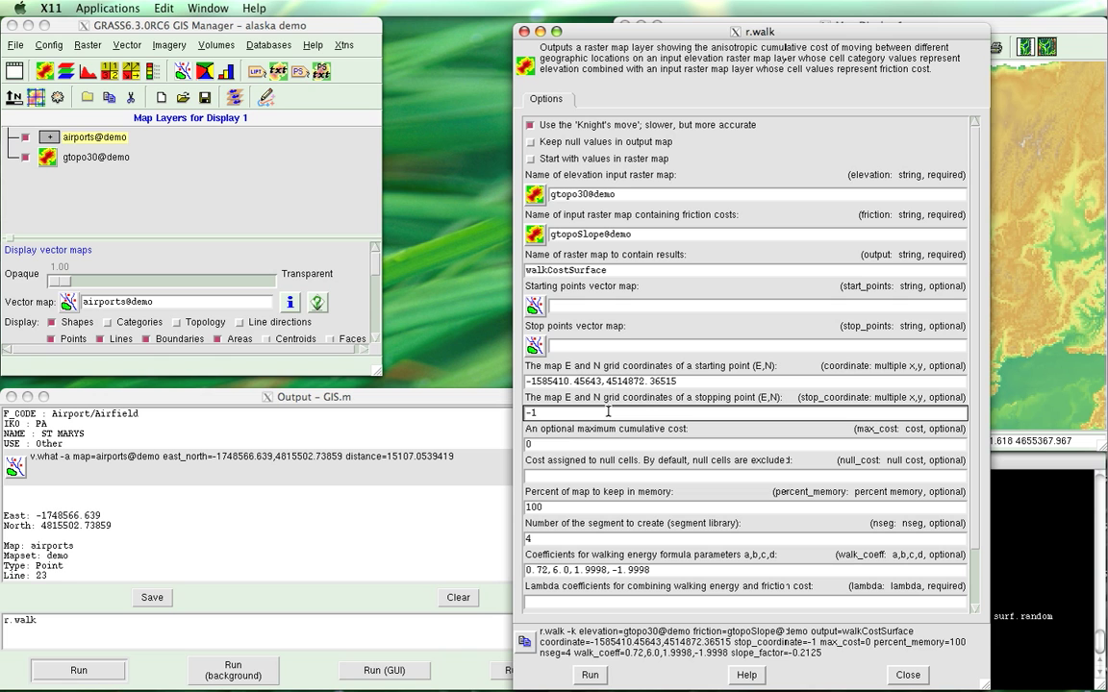
pyautogui.write('748566')
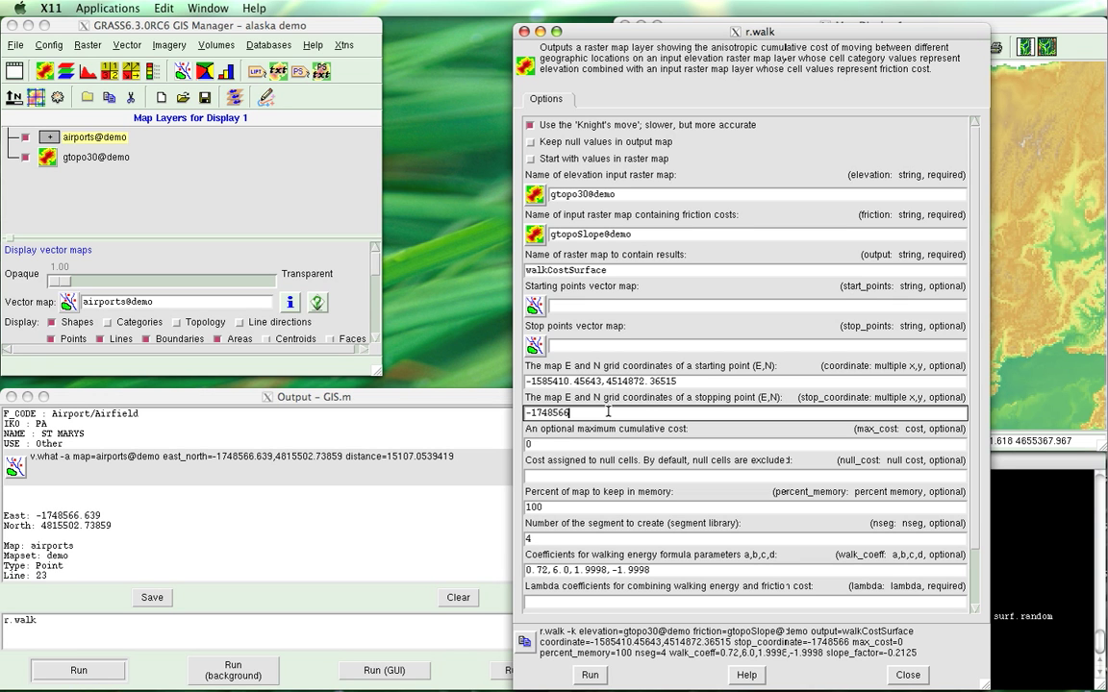
pyautogui.write('.639,481')
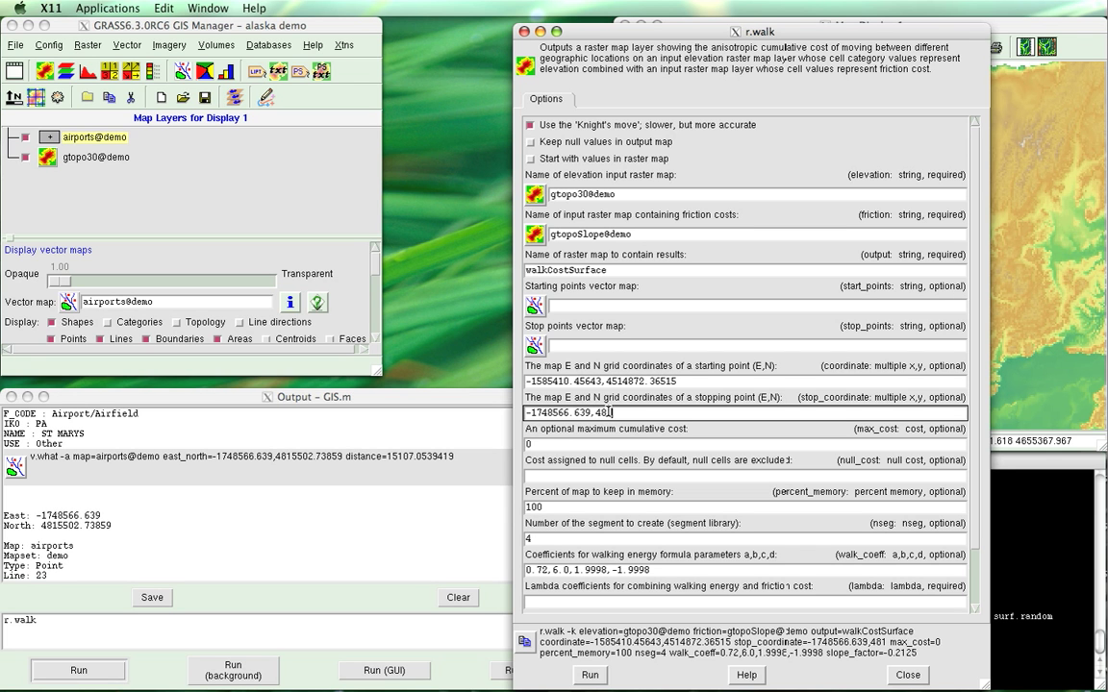
pyautogui.write('5502.73859')
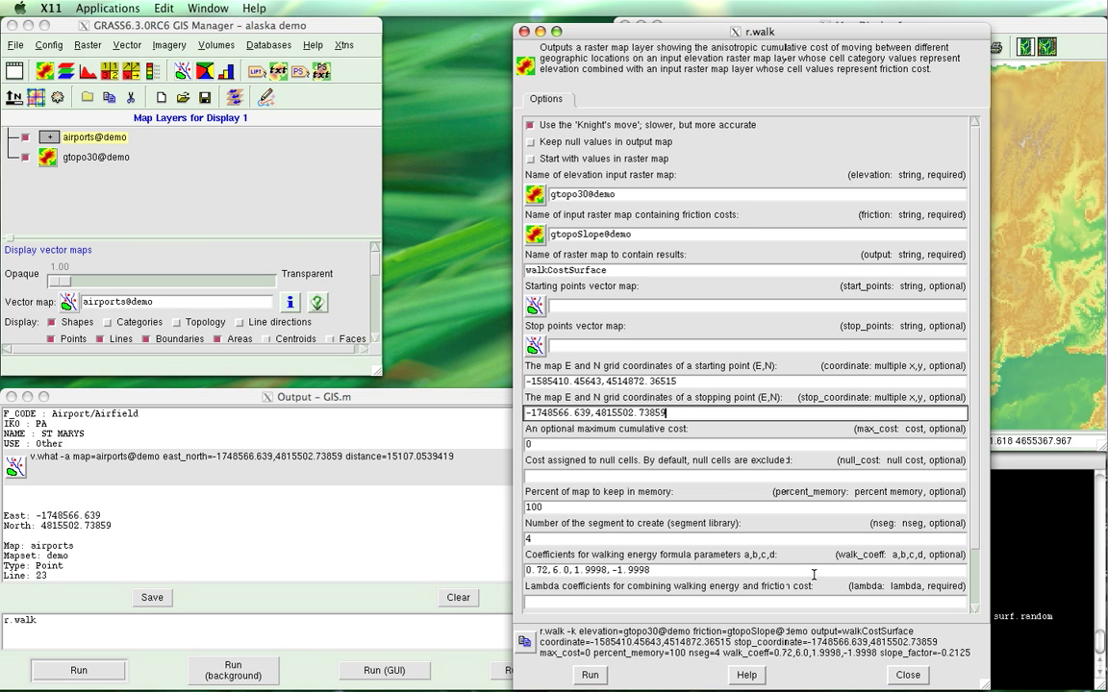
pyautogui.click(976, 544)
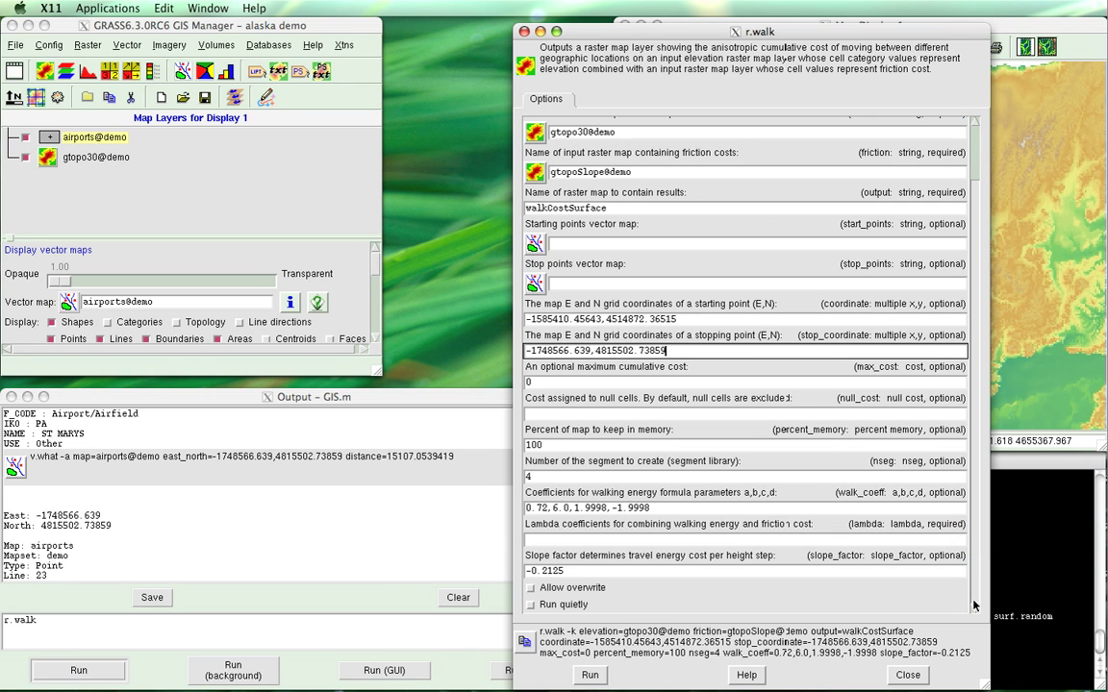
pyautogui.click(819, 538)
pyautogui.write('1')
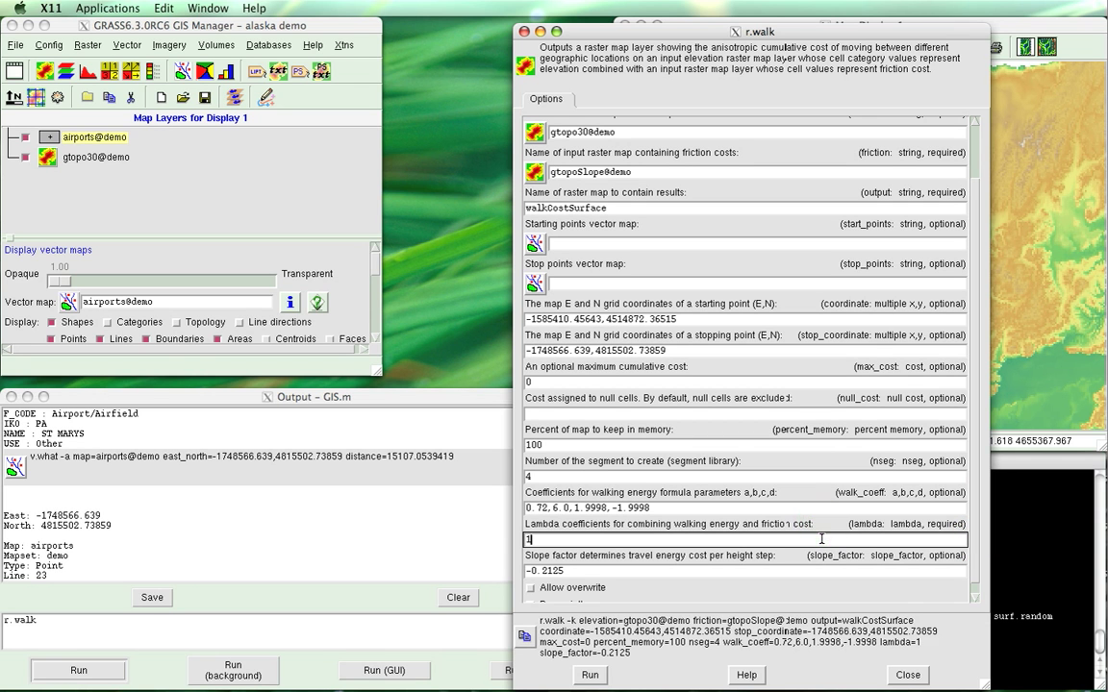
pyautogui.click(850, 503)
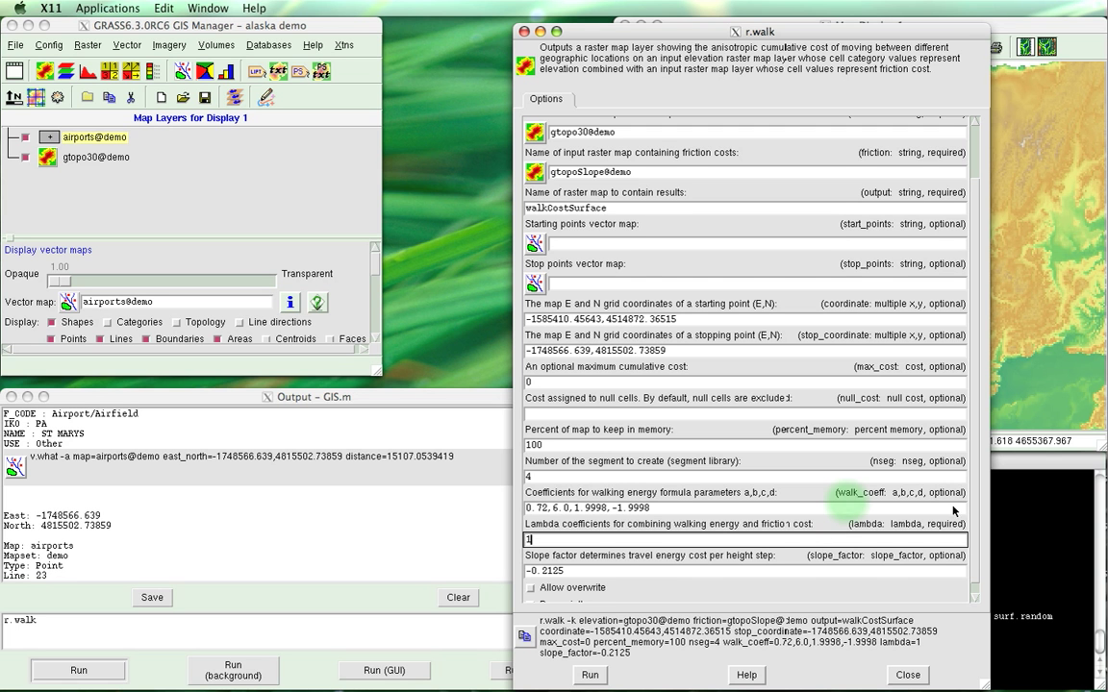
pyautogui.scroll(-1, 660, 577)
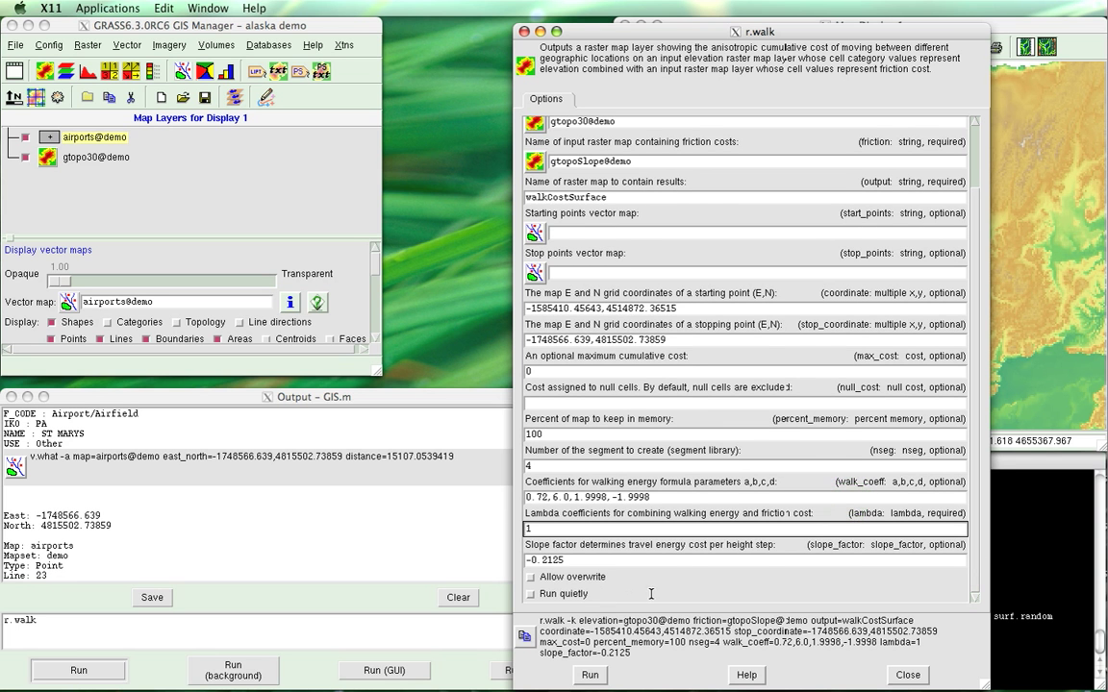
pyautogui.scroll(5, 615, 459)
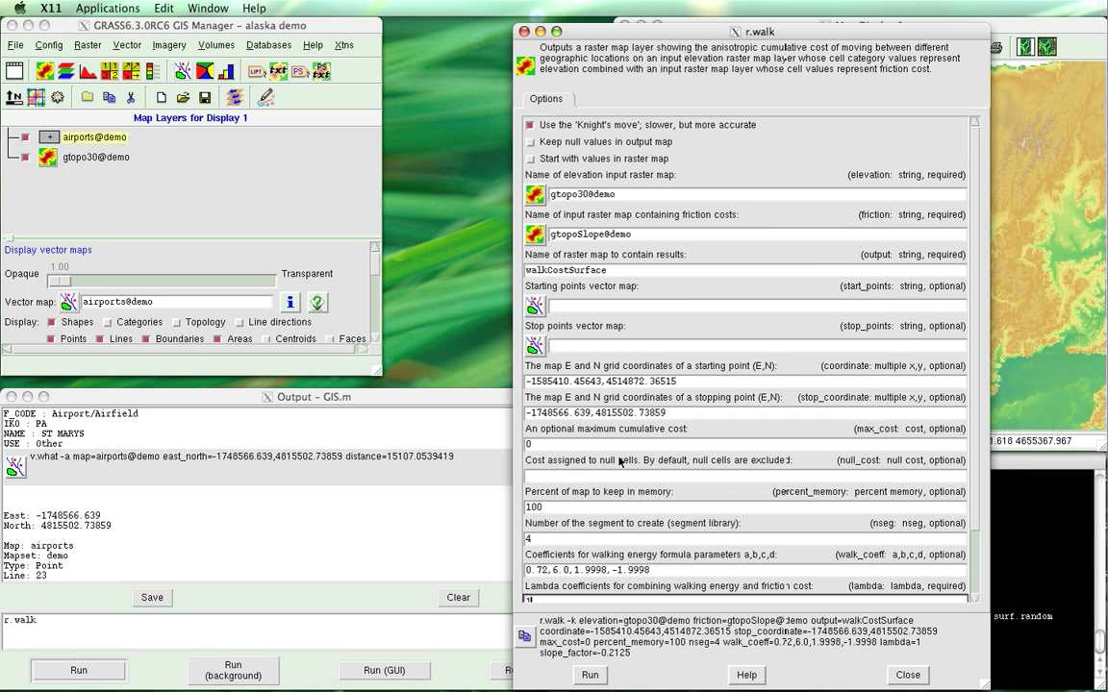
# Run r.walk and enlarge the output log to read the 552485.032296 peak cost
pyautogui.click(593, 680)
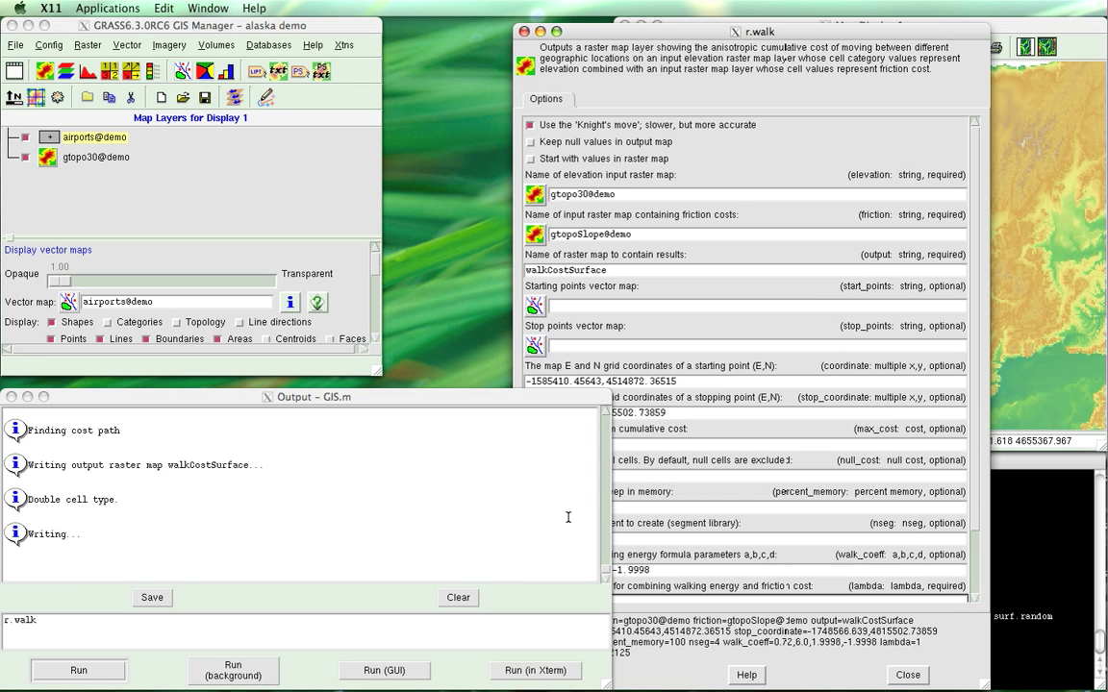
pyautogui.moveTo(498, 405); pyautogui.dragTo(499, 69)
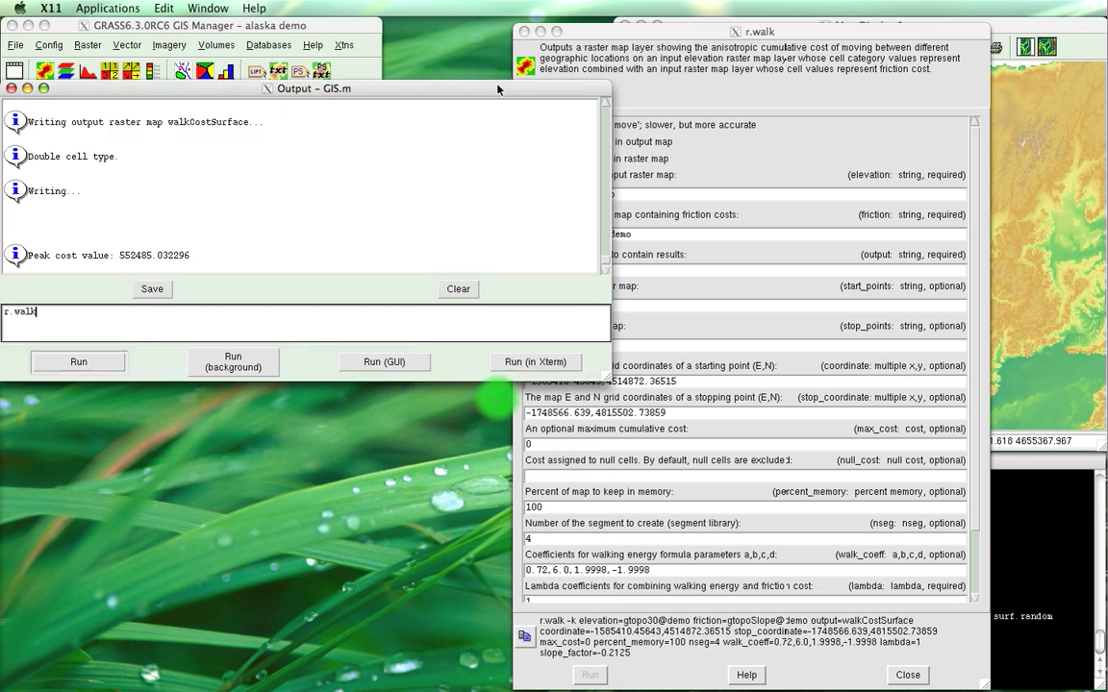
pyautogui.moveTo(608, 350); pyautogui.dragTo(593, 652)
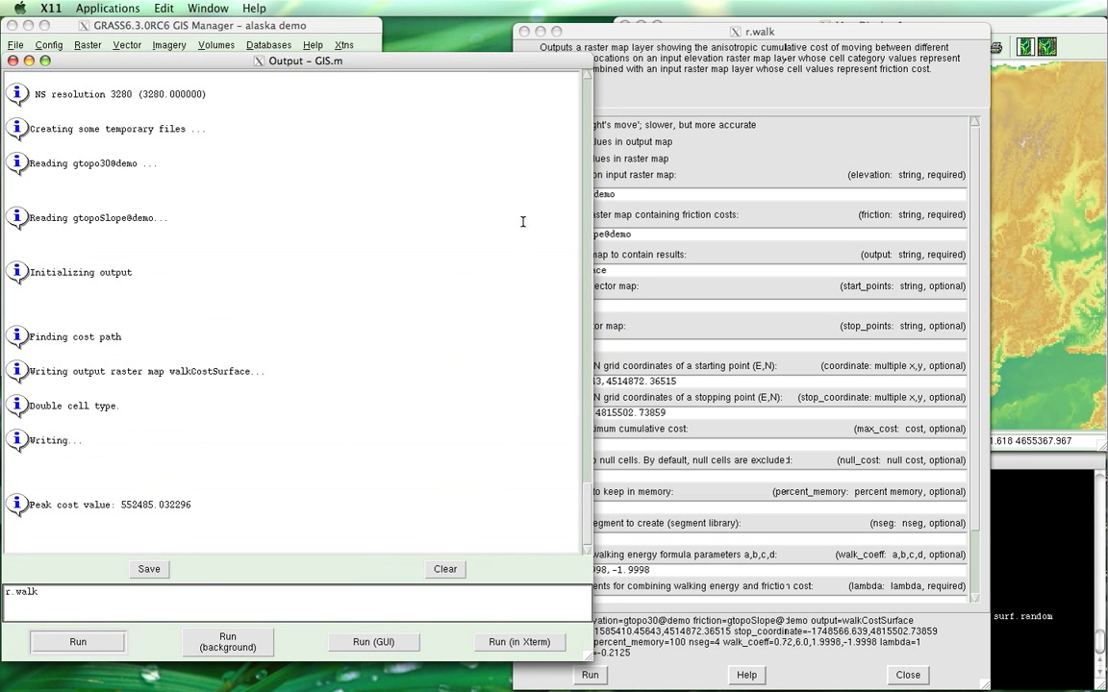
pyautogui.moveTo(591, 499); pyautogui.dragTo(574, 546)
pyautogui.click(904, 22)
# Add walkCostSurface as a raster layer and redraw it as a blue-green gradient over gtopo30
pyautogui.click(106, 207)
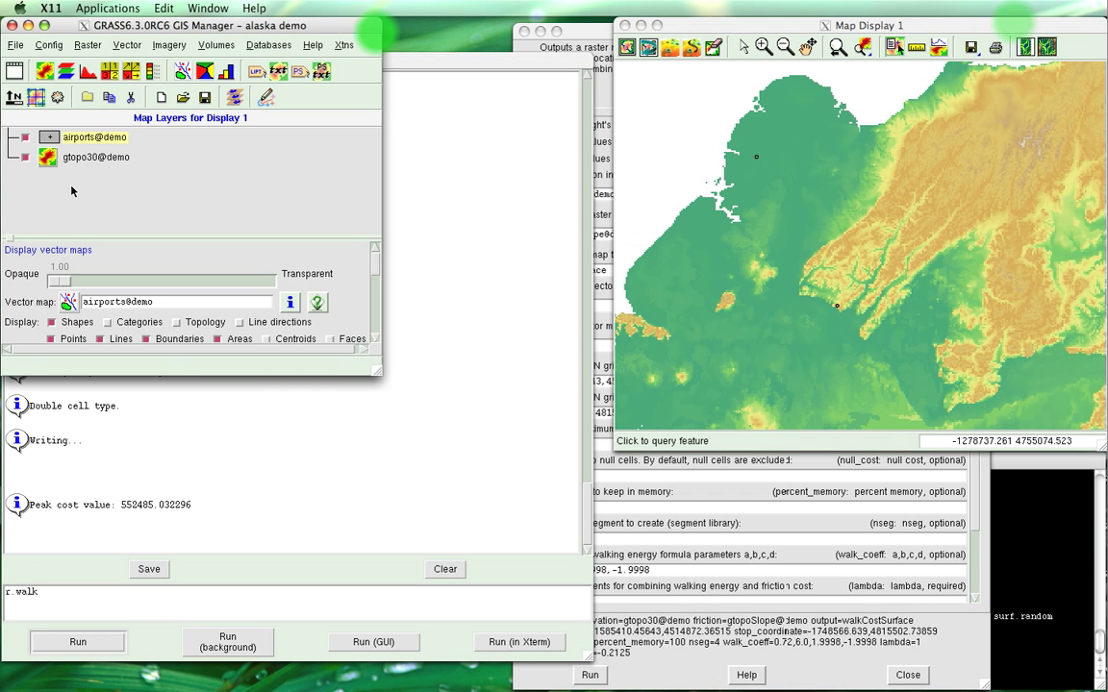
pyautogui.click(44, 70)
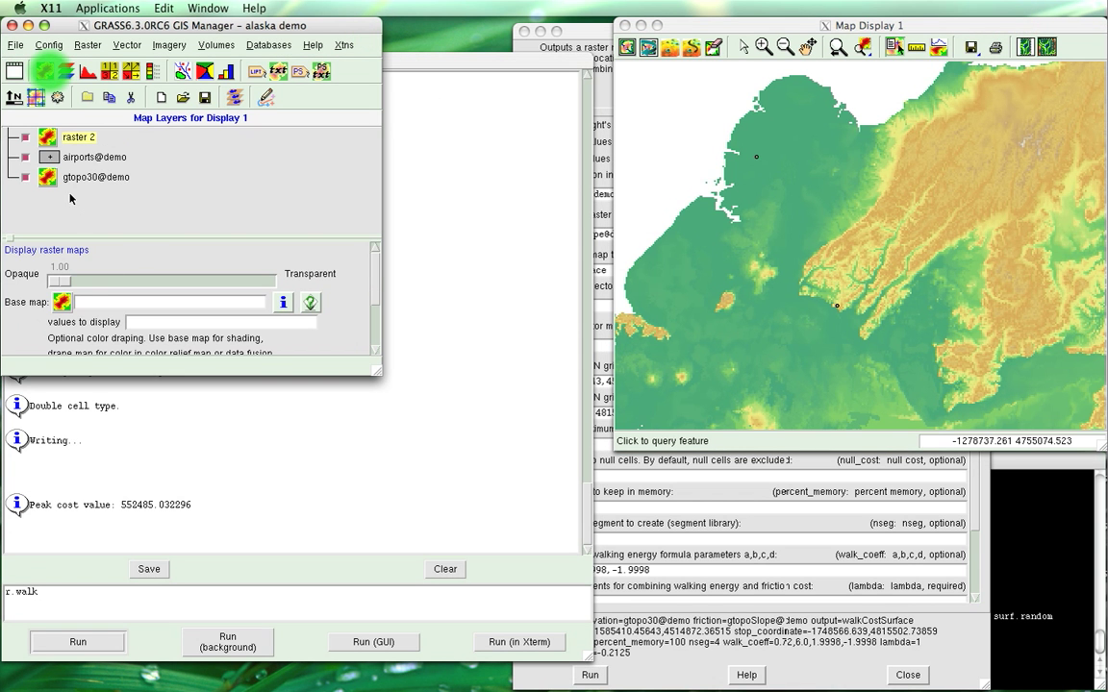
pyautogui.click(61, 302)
pyautogui.click(77, 86)
pyautogui.click(53, 329)
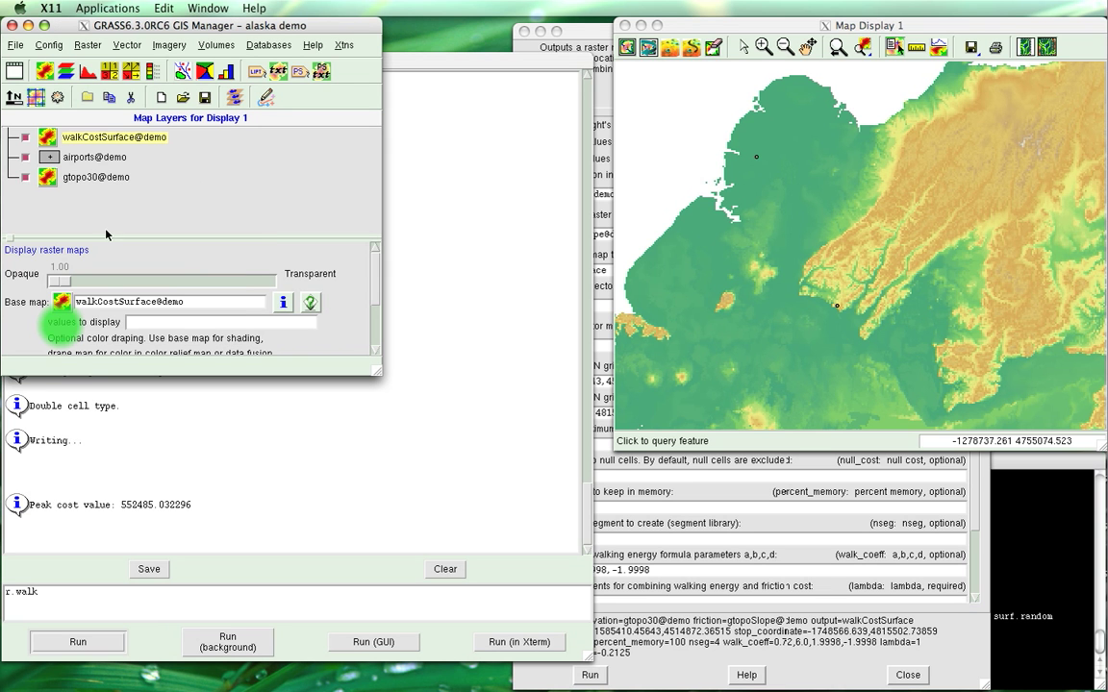
pyautogui.click(668, 93)
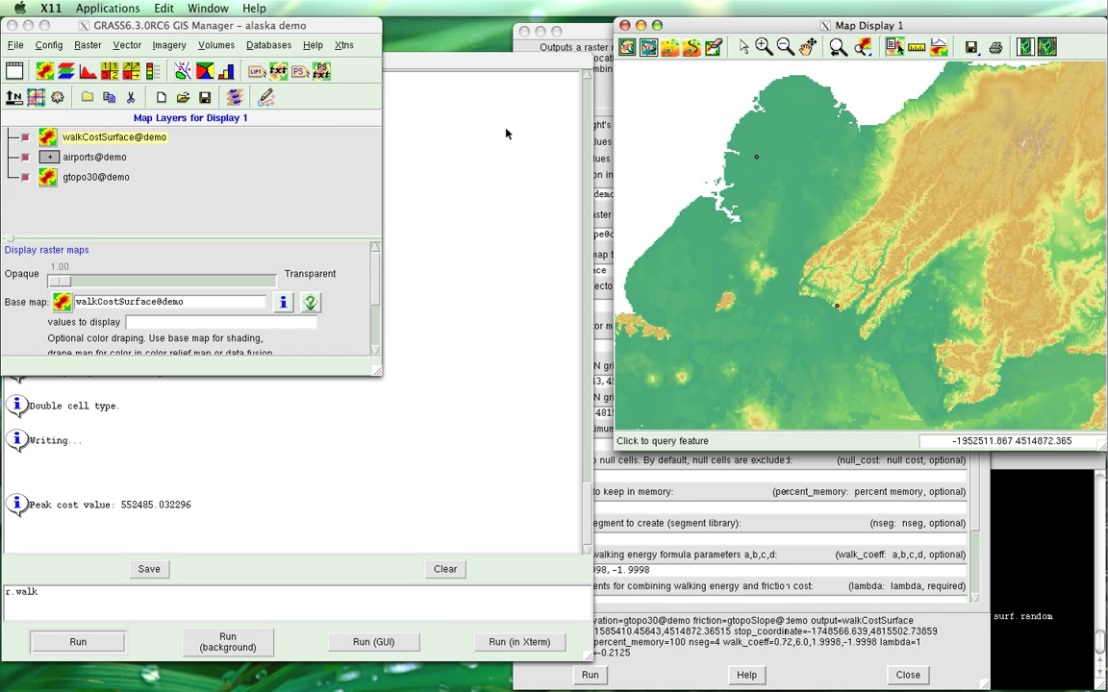
pyautogui.click(651, 48)
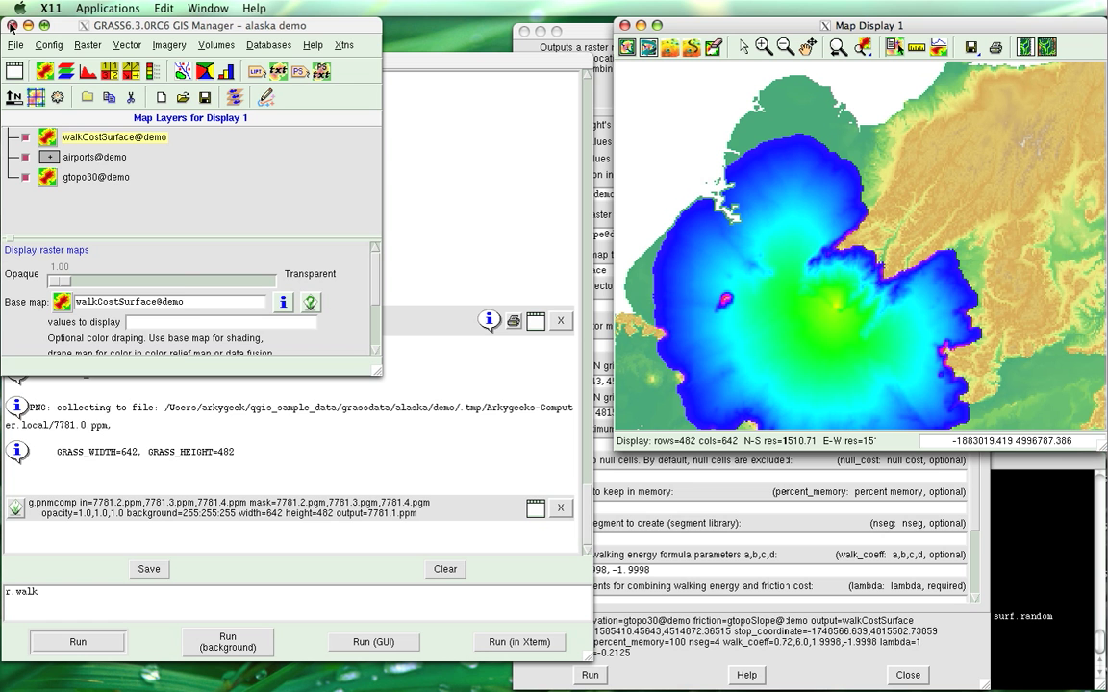
# Exit the GIS Manager and end the GRASS shell with 'exit' in Terminal
pyautogui.click(15, 45)
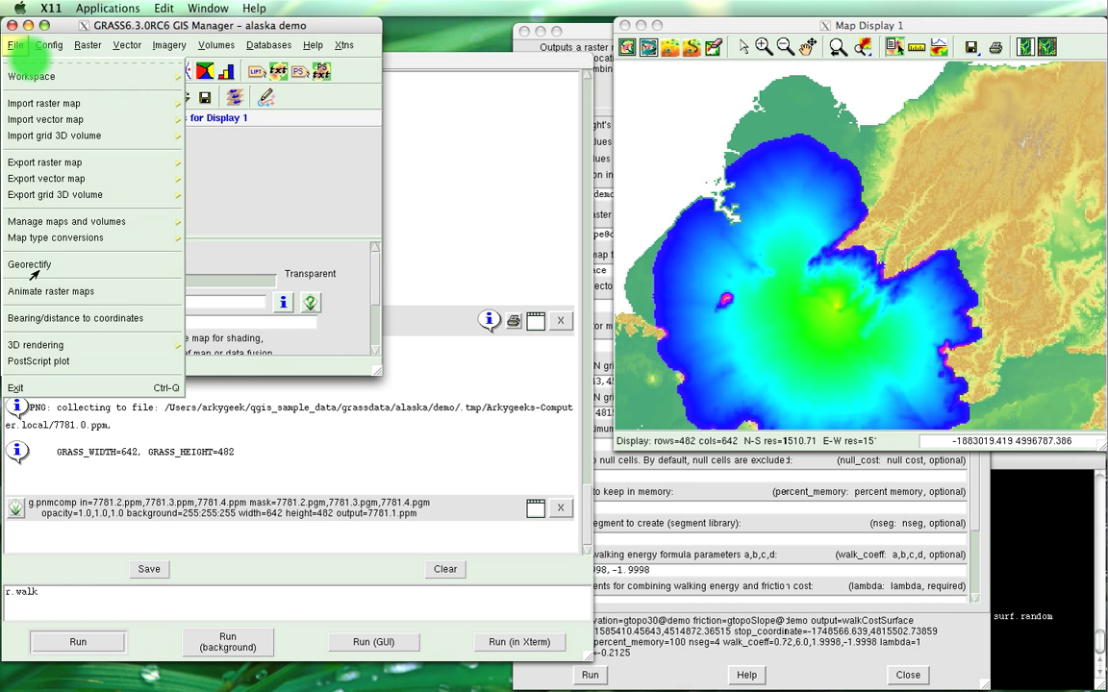
pyautogui.click(38, 387)
pyautogui.click(704, 569)
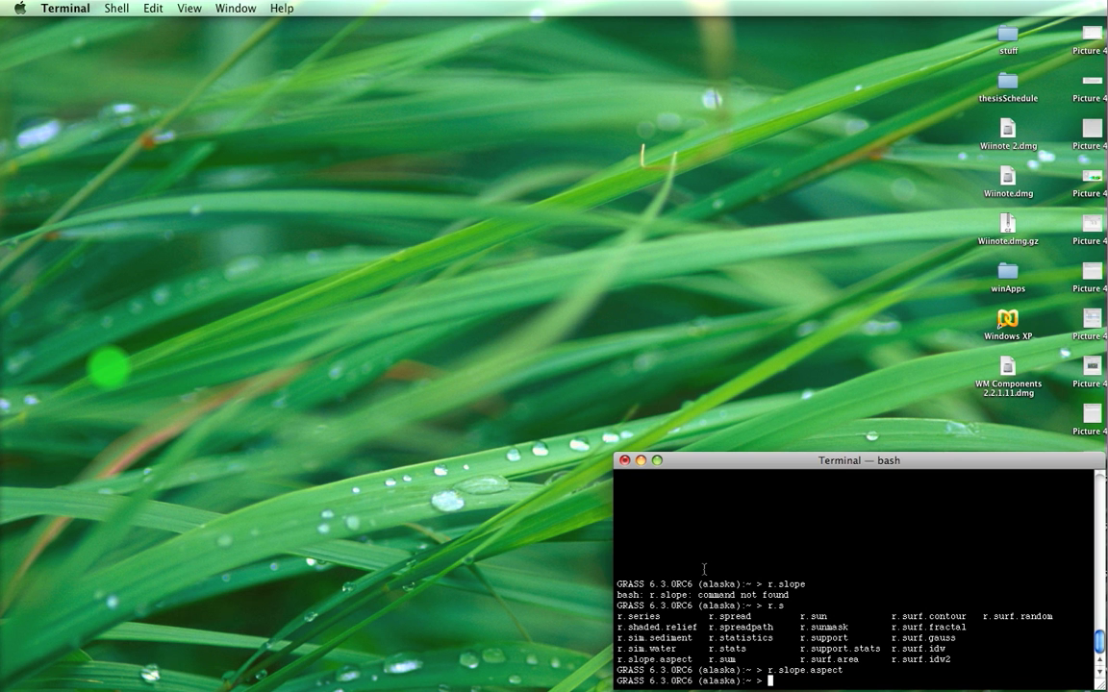
pyautogui.write('exi')
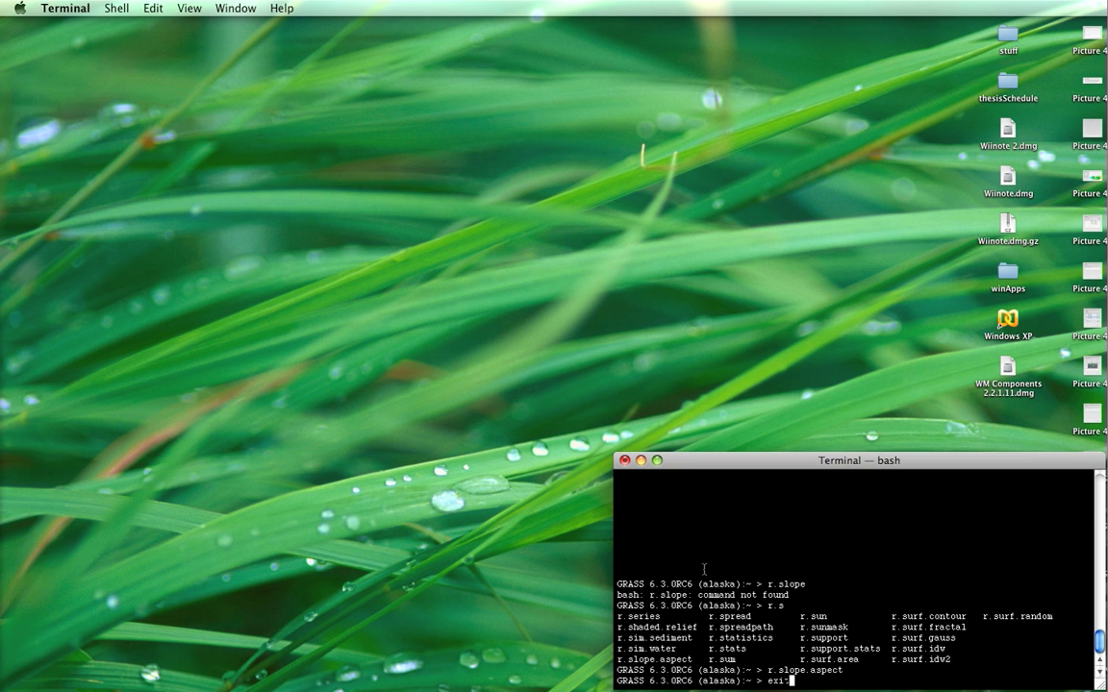
pyautogui.write('t')
pyautogui.press('Return')
pyautogui.click(750, 646)
# Hide Safari and open a GRASS mapset in Quantum GIS to outline its Alaska region
pyautogui.doubleClick(570, 341)
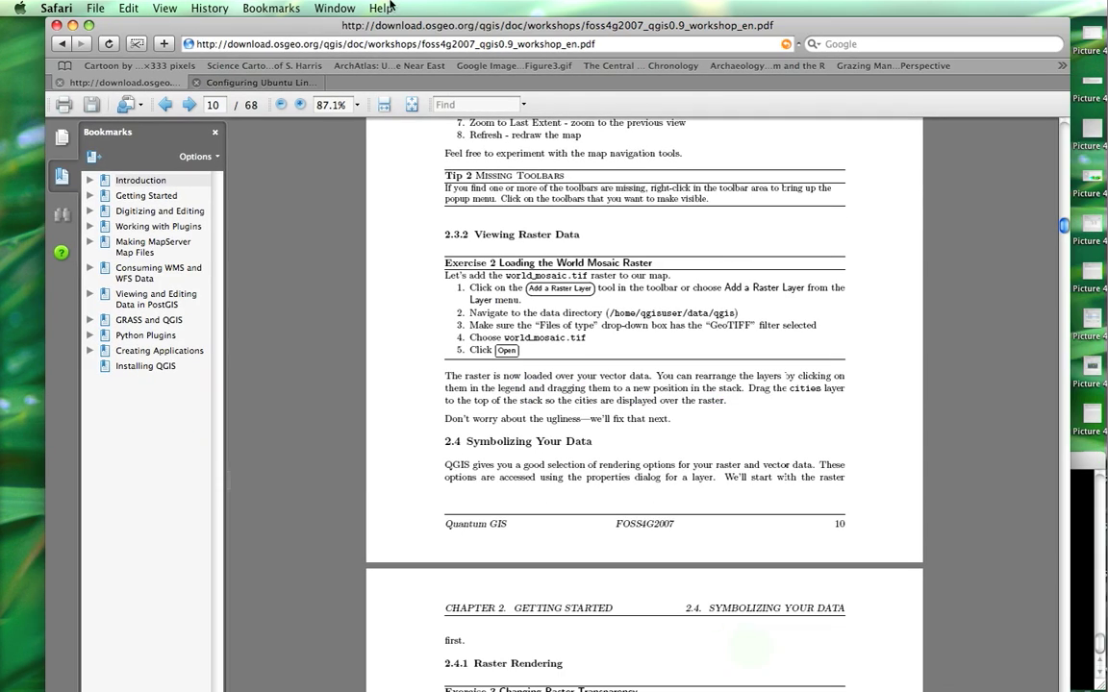
pyautogui.press('super+m')
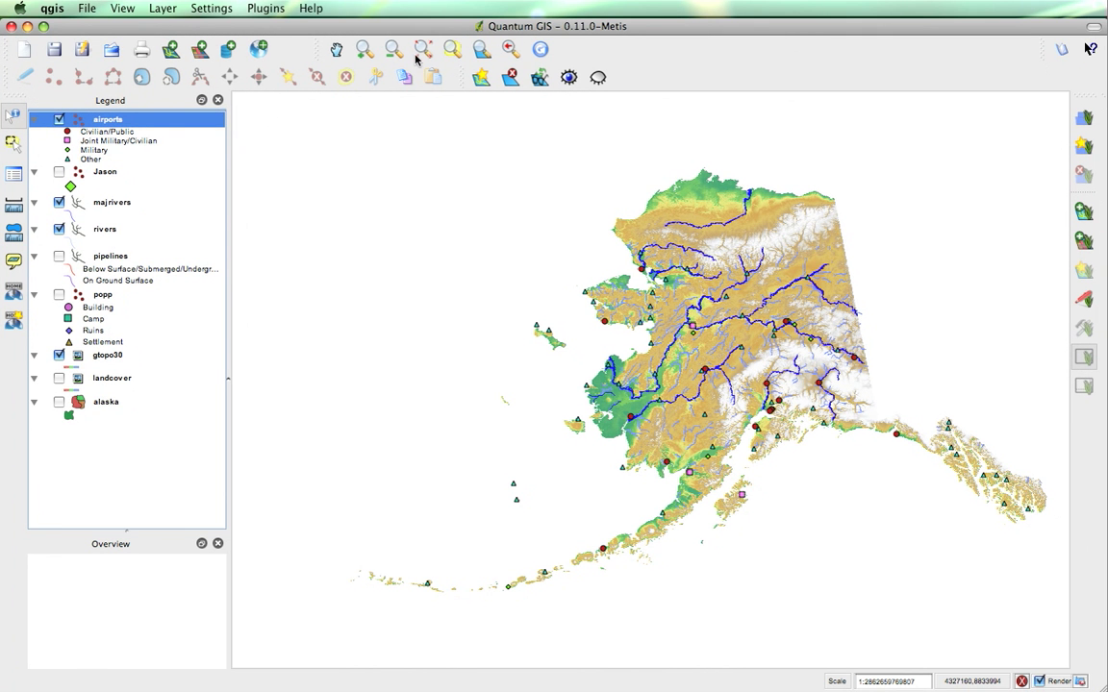
pyautogui.click(1085, 115)
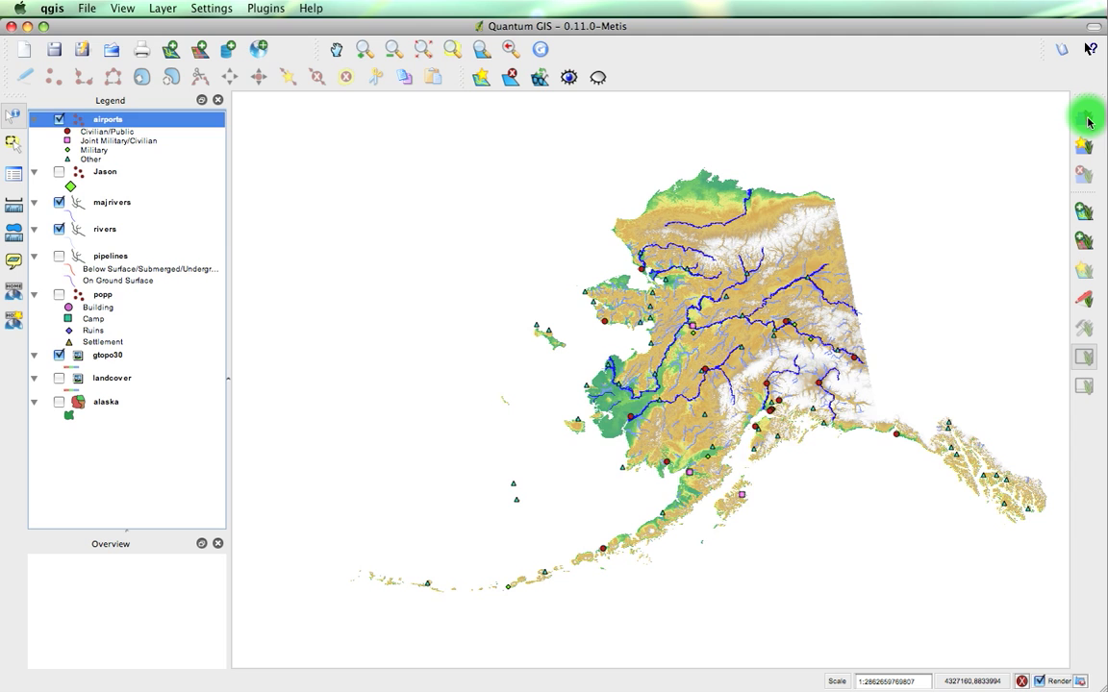
pyautogui.click(1012, 465)
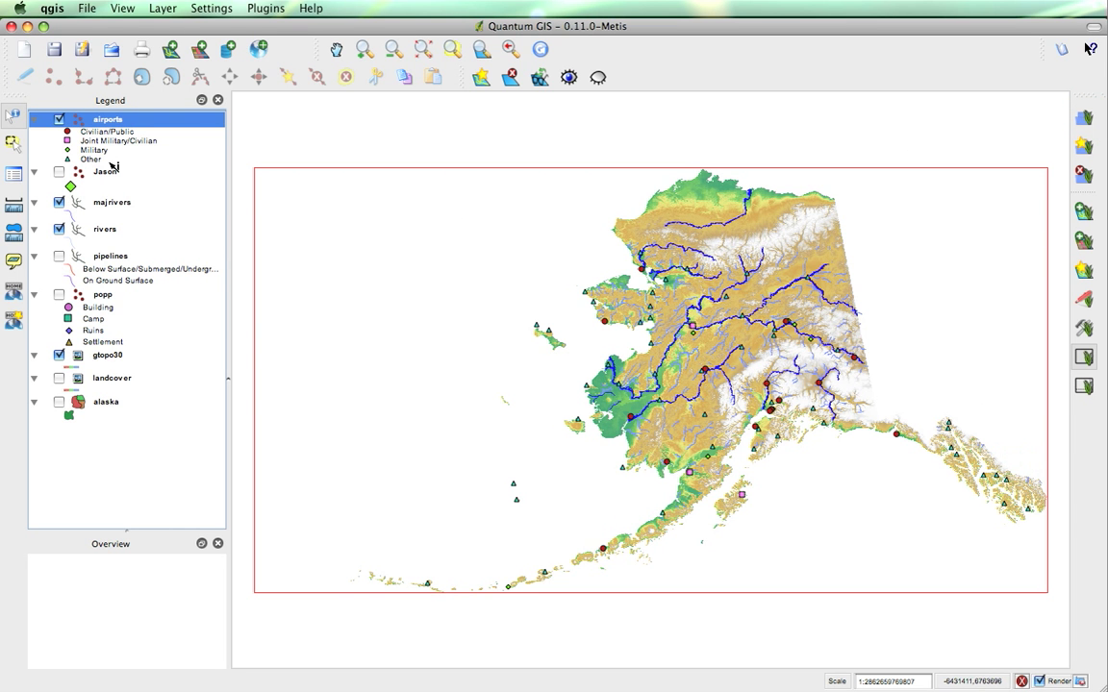
# Add the walkCostSurface GRASS raster to the map and open its colour map options
pyautogui.click(1085, 242)
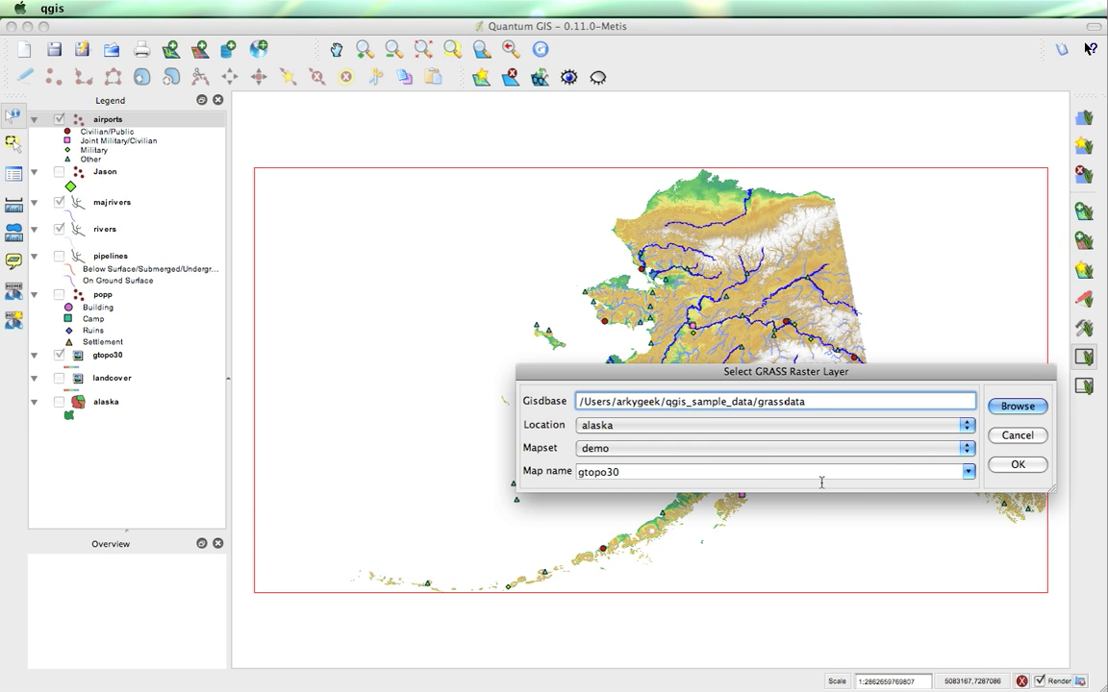
pyautogui.click(966, 471)
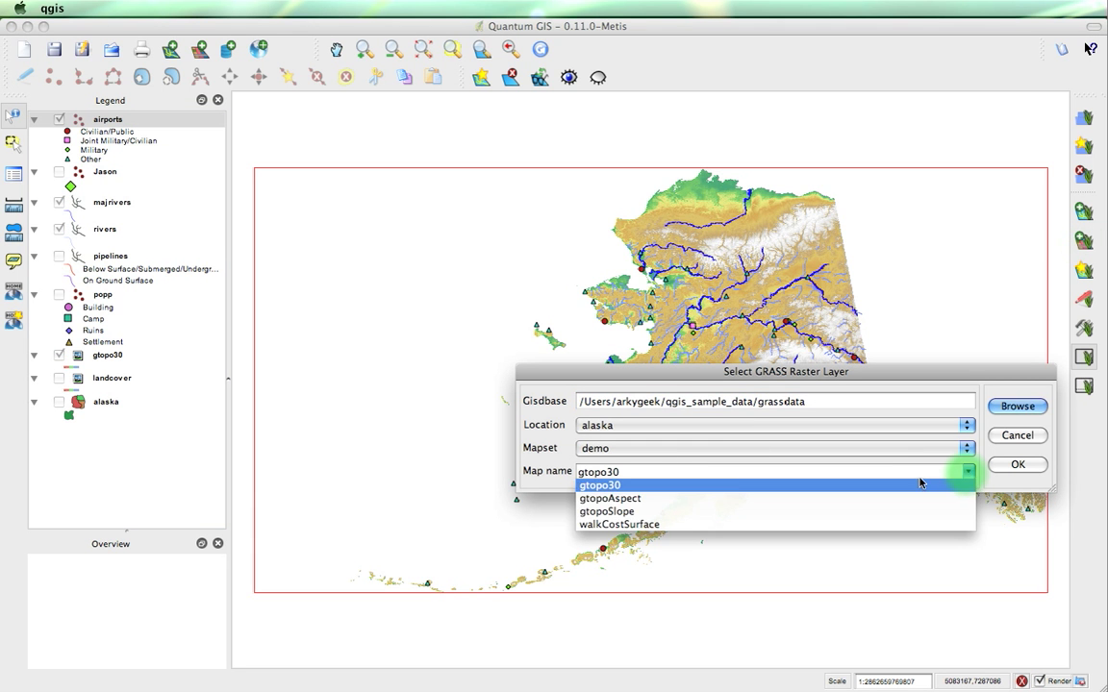
pyautogui.click(686, 524)
pyautogui.click(1017, 465)
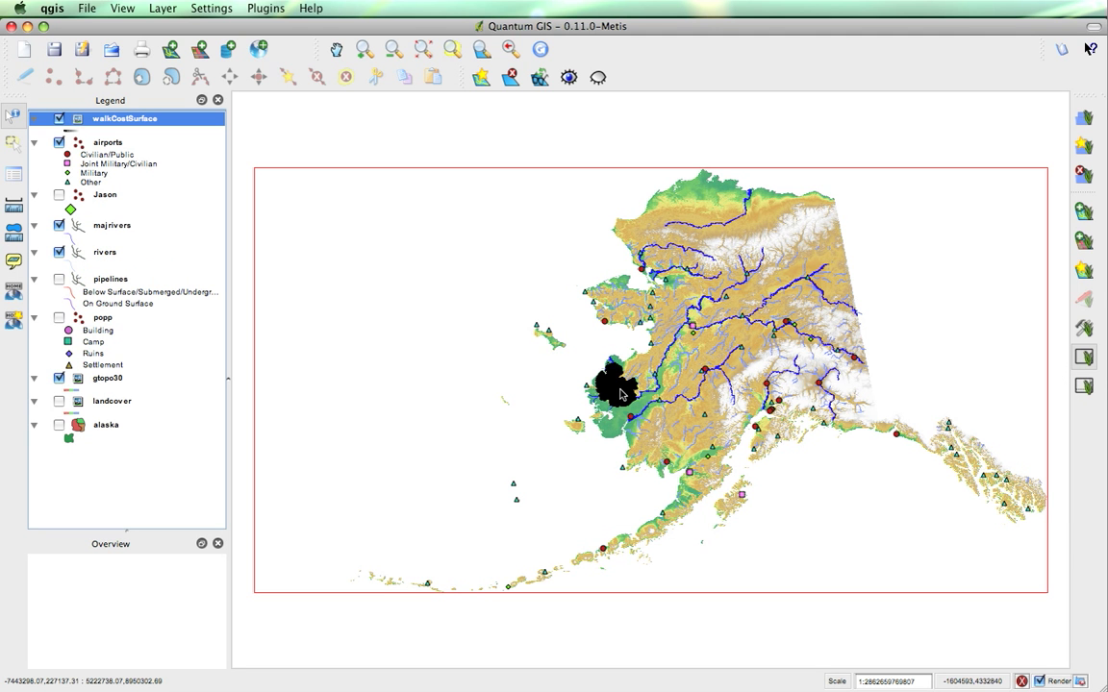
pyautogui.doubleClick(150, 120)
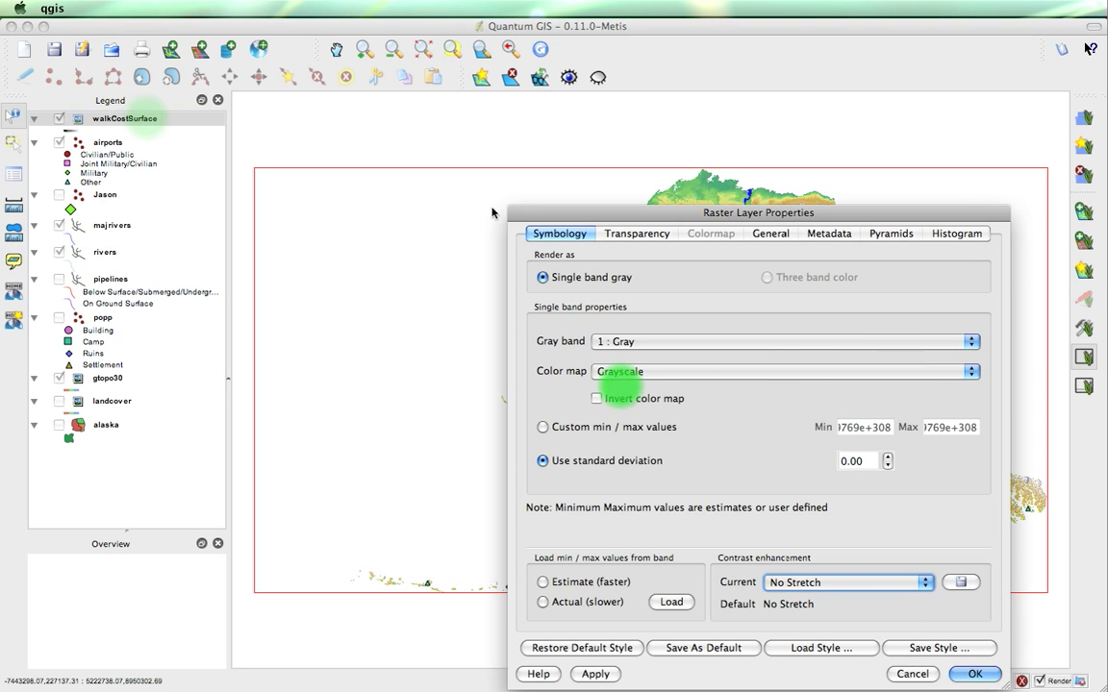
pyautogui.click(681, 373)
# Colour walkCostSurface with Pseudocolor and zoom into the cost area in western Alaska
pyautogui.click(653, 387)
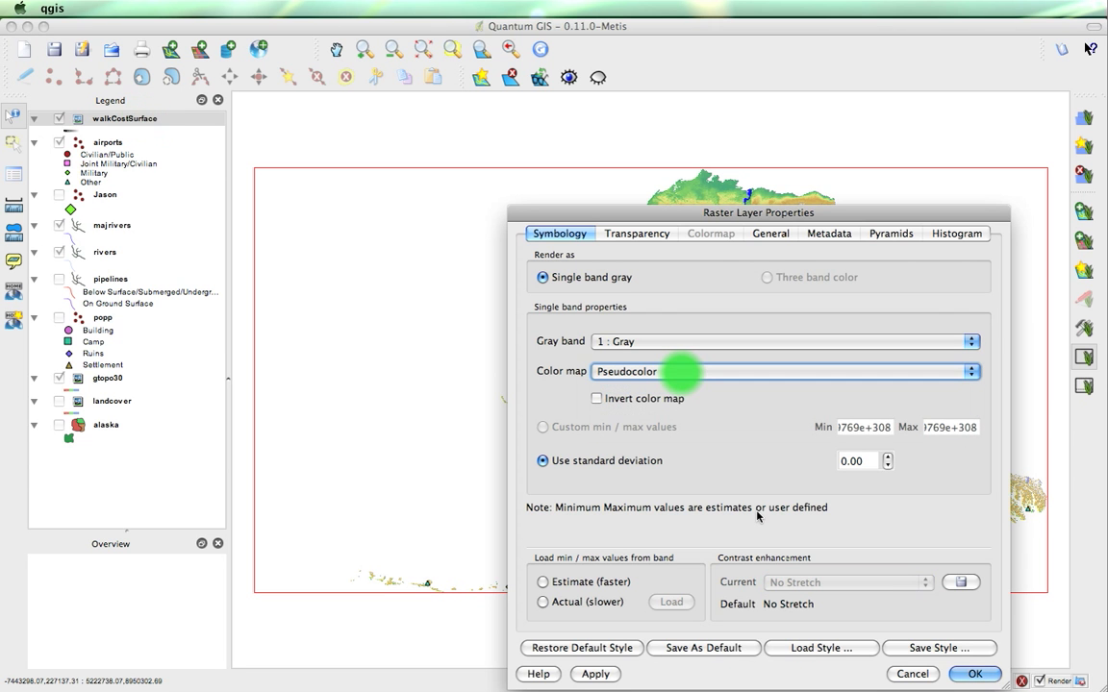
pyautogui.click(975, 674)
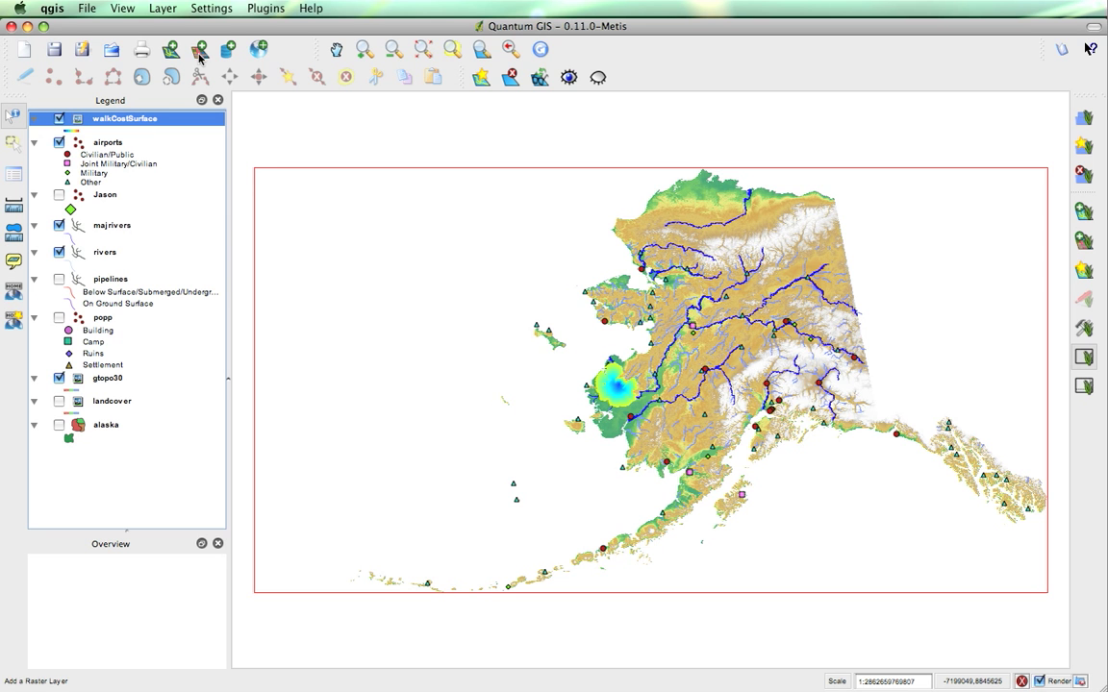
pyautogui.click(362, 49)
pyautogui.moveTo(577, 355); pyautogui.dragTo(657, 423)
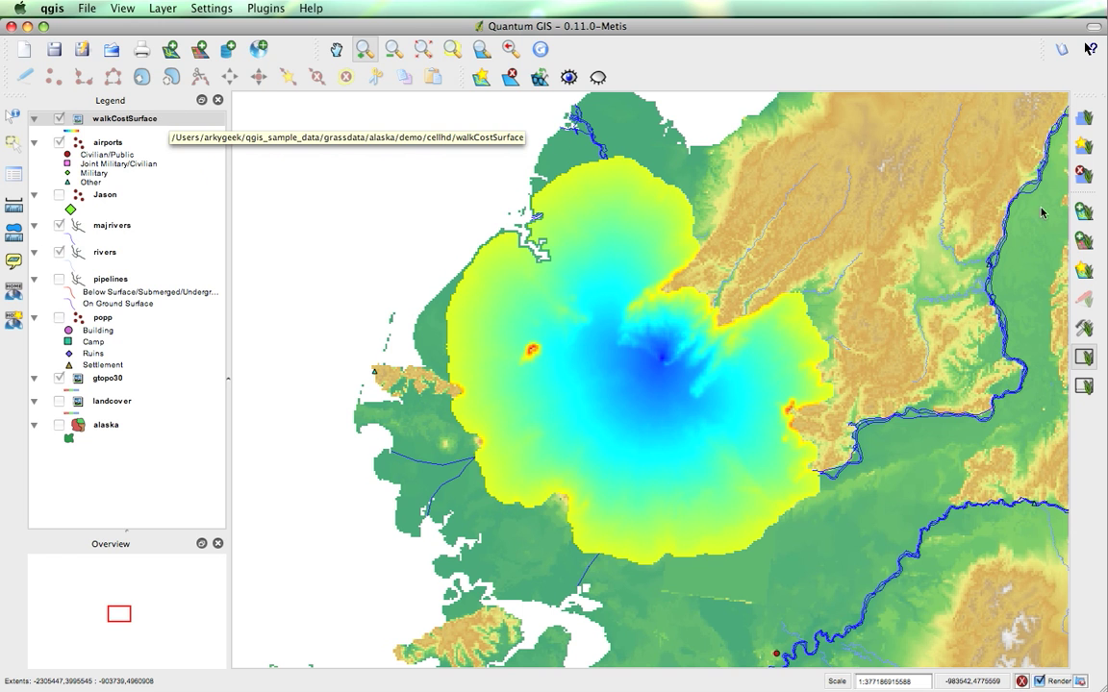
pyautogui.click(1076, 219)
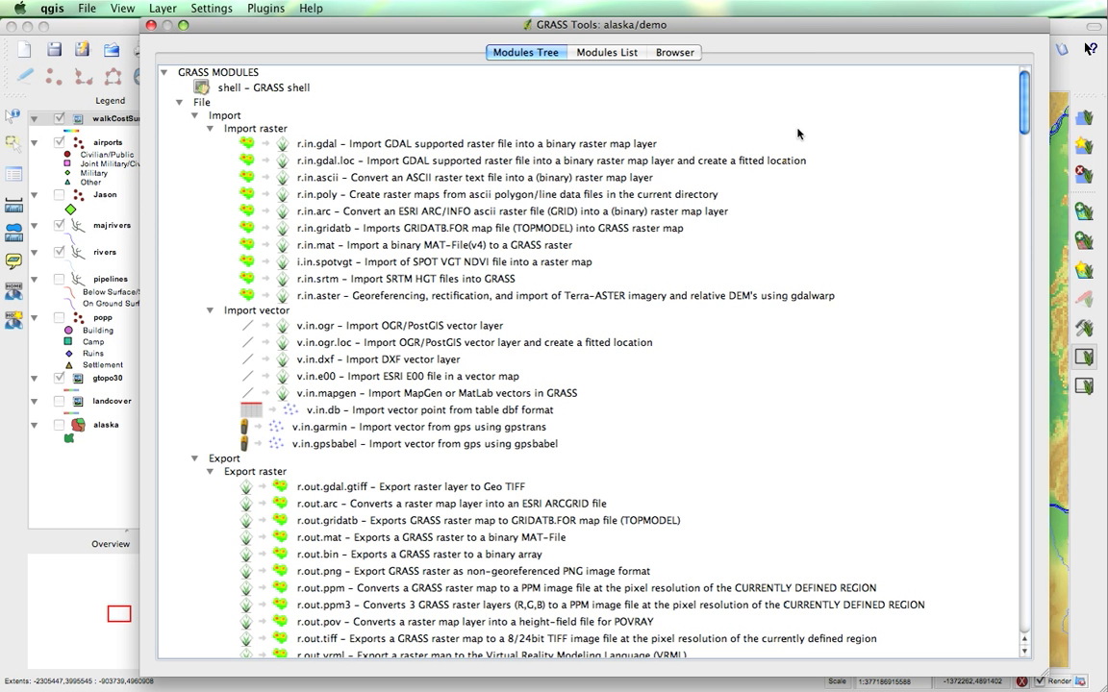
# Collapse the File and Config module groups and open r.drain from Terrain analysis
pyautogui.scroll(-2, 1027, 105)
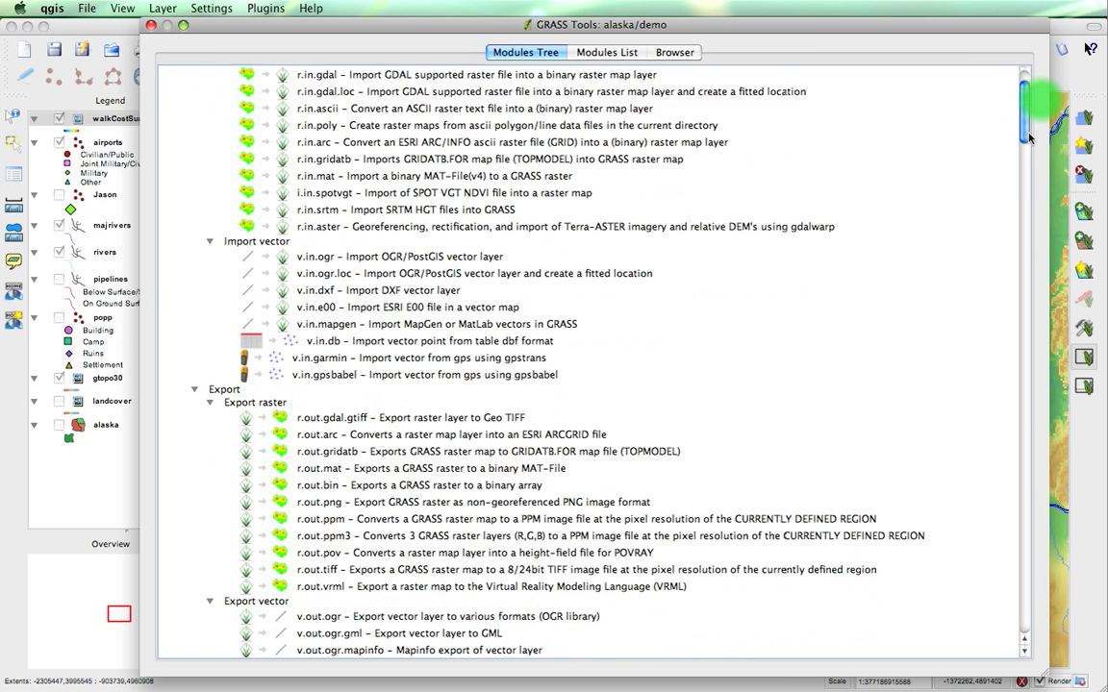
pyautogui.scroll(2, 1027, 106)
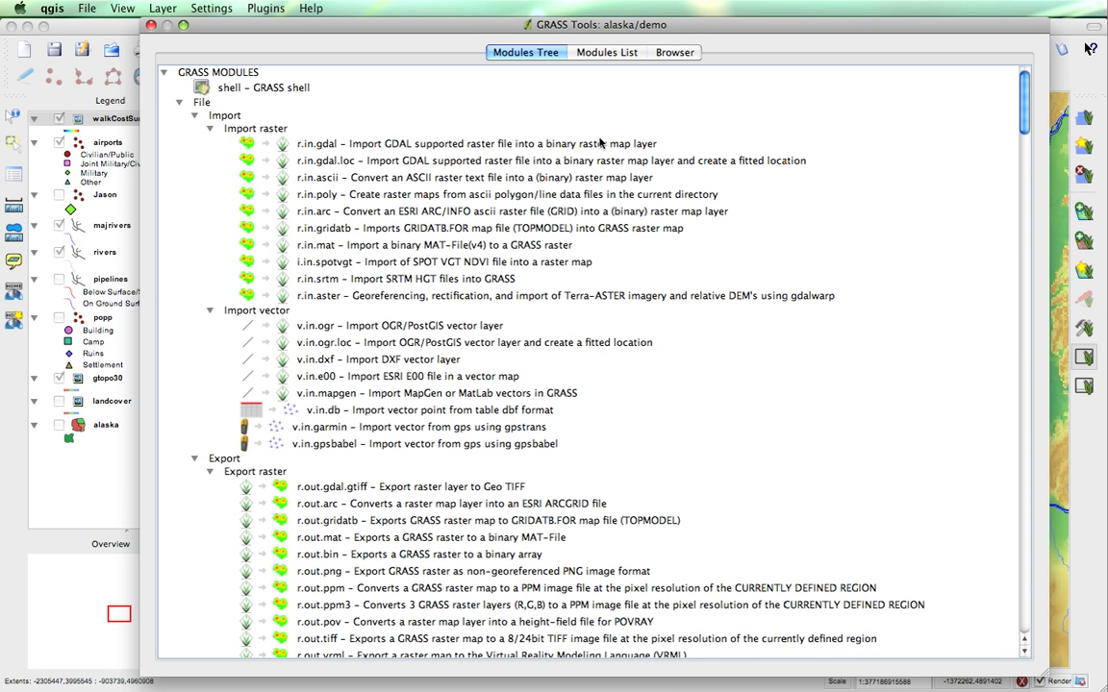
pyautogui.click(179, 102)
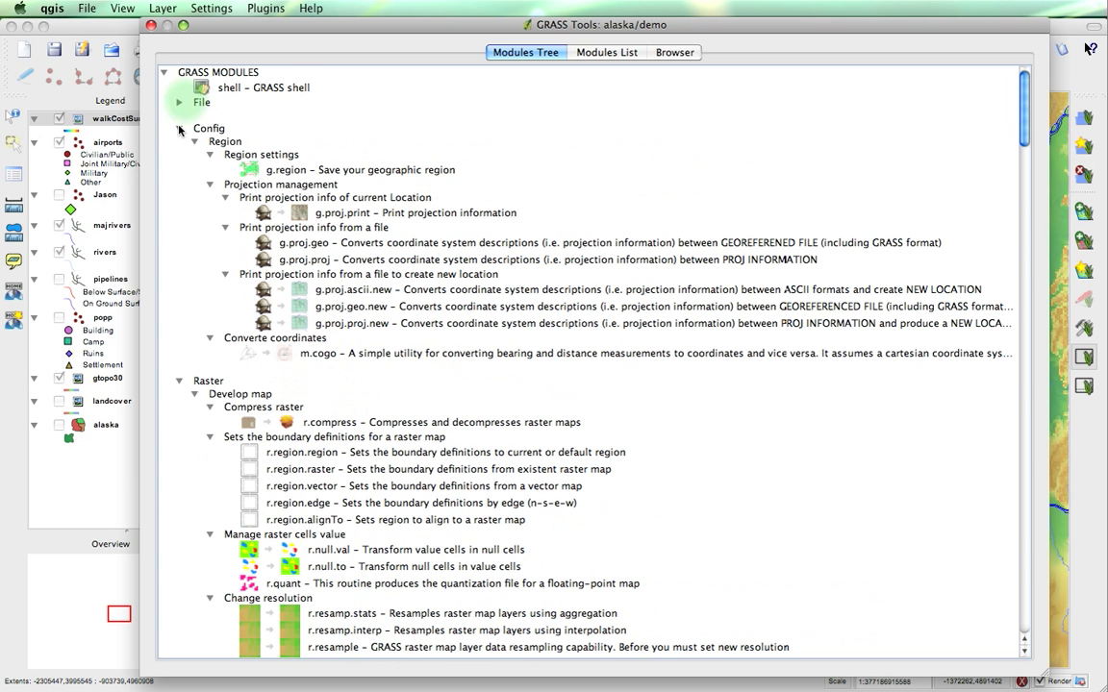
pyautogui.click(179, 129)
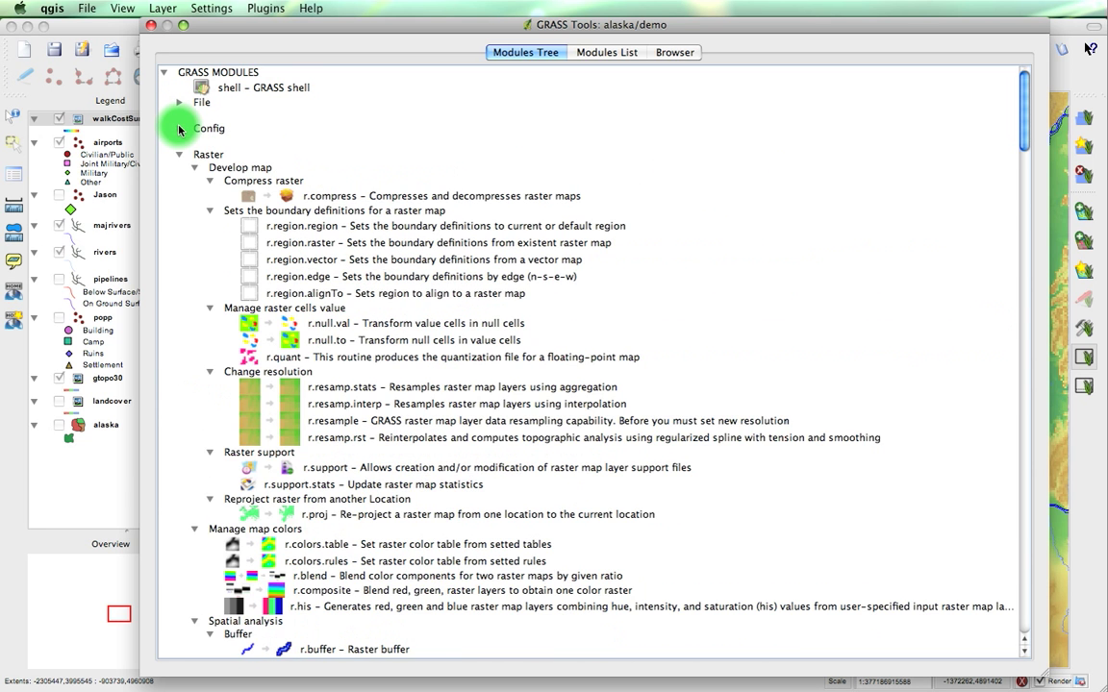
pyautogui.scroll(-5, 343, 207)
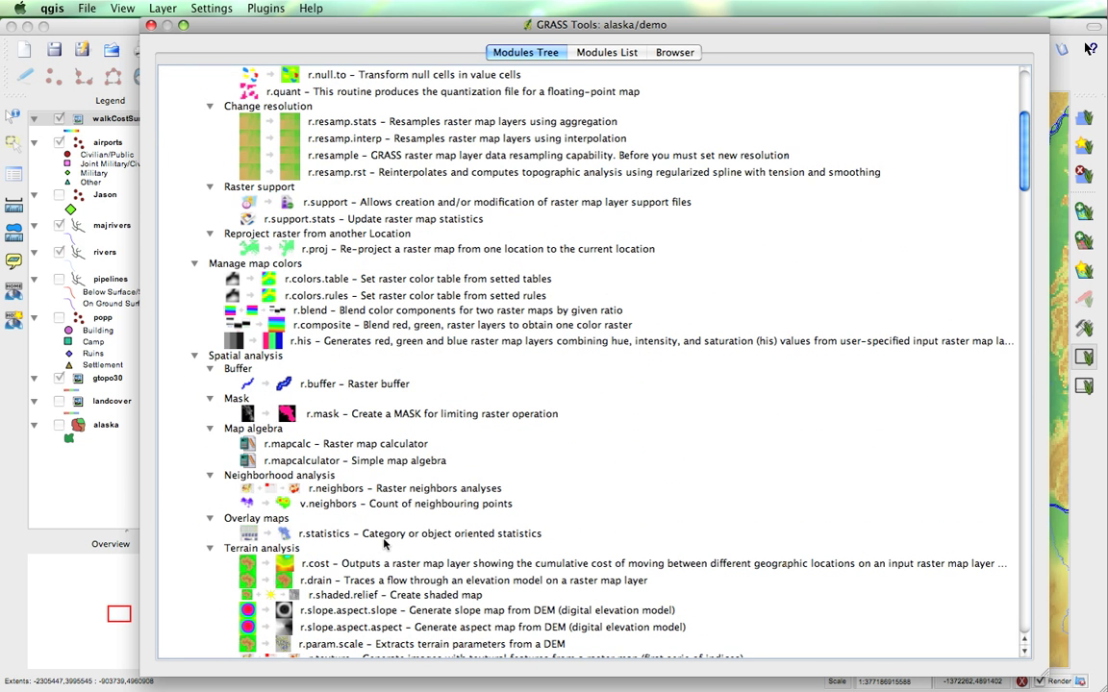
pyautogui.doubleClick(356, 581)
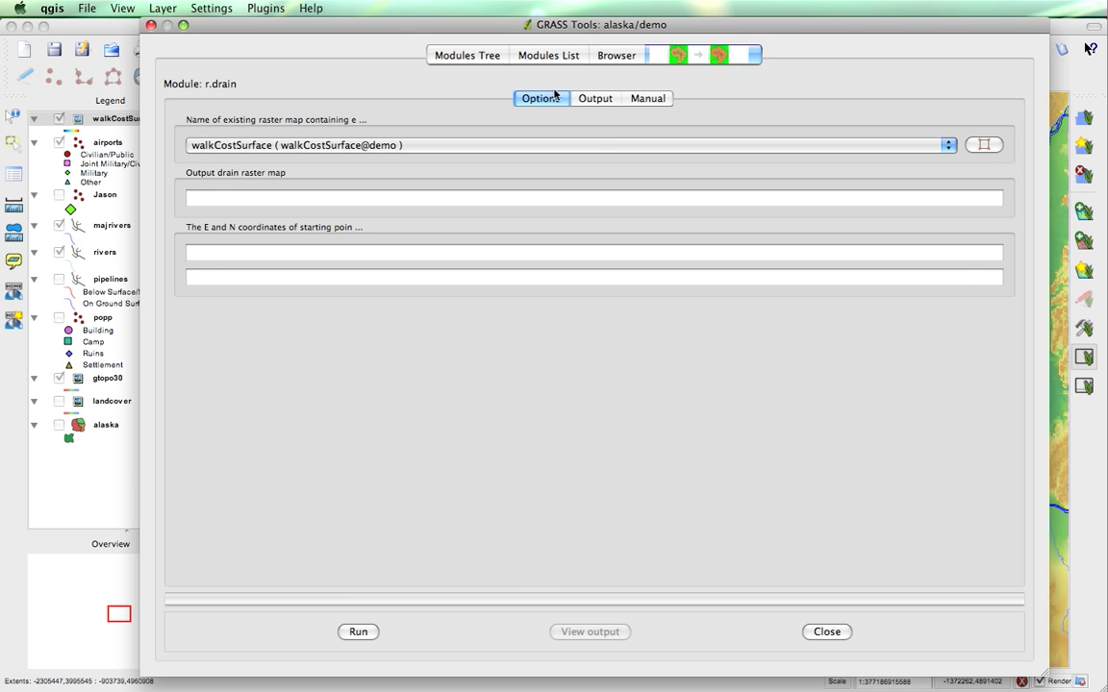
# Keep walkCostSurface as r.drain's input and name the output drain map pathBetweenAirports
pyautogui.click(650, 97)
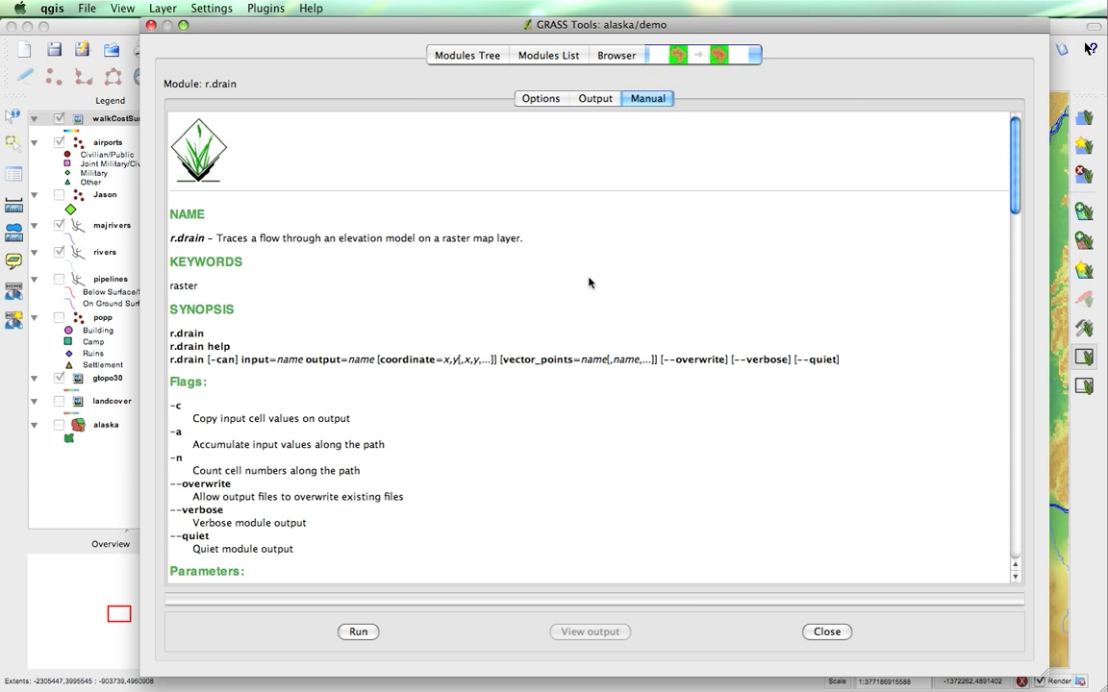
pyautogui.moveTo(1015, 146)
pyautogui.mouseDown()
pyautogui.moveTo(999, 392)
pyautogui.moveTo(1020, 490)
pyautogui.moveTo(1019, 462)
pyautogui.moveTo(756, 21)
pyautogui.mouseUp()
pyautogui.click(540, 98)
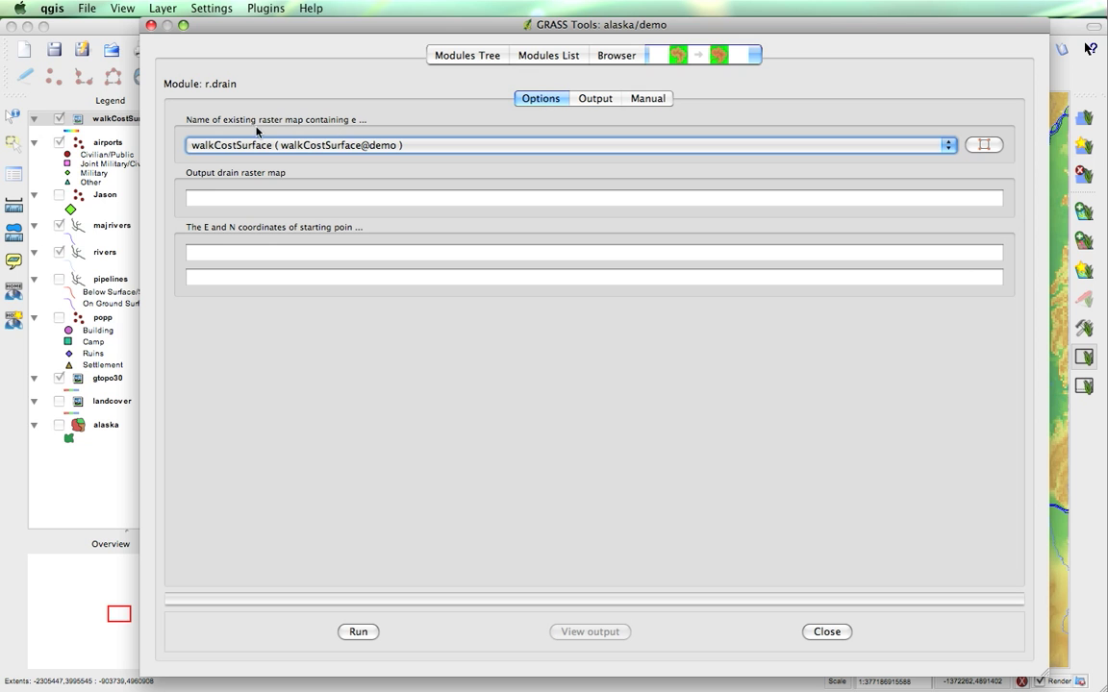
pyautogui.click(342, 145)
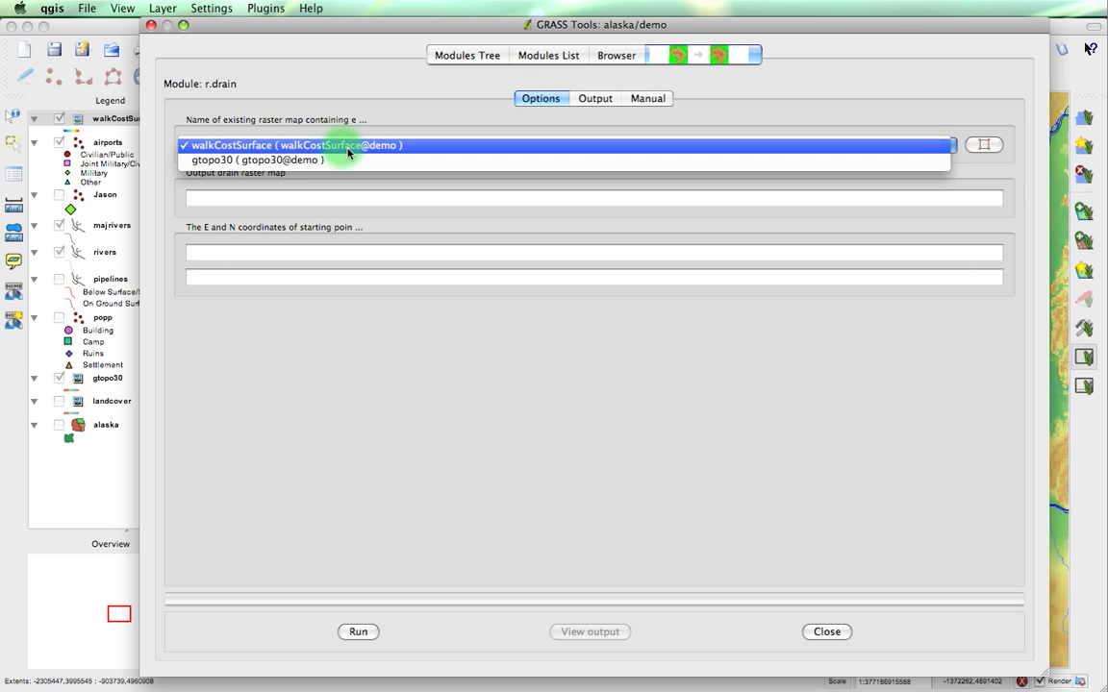
pyautogui.click(258, 145)
pyautogui.click(315, 202)
pyautogui.write('path')
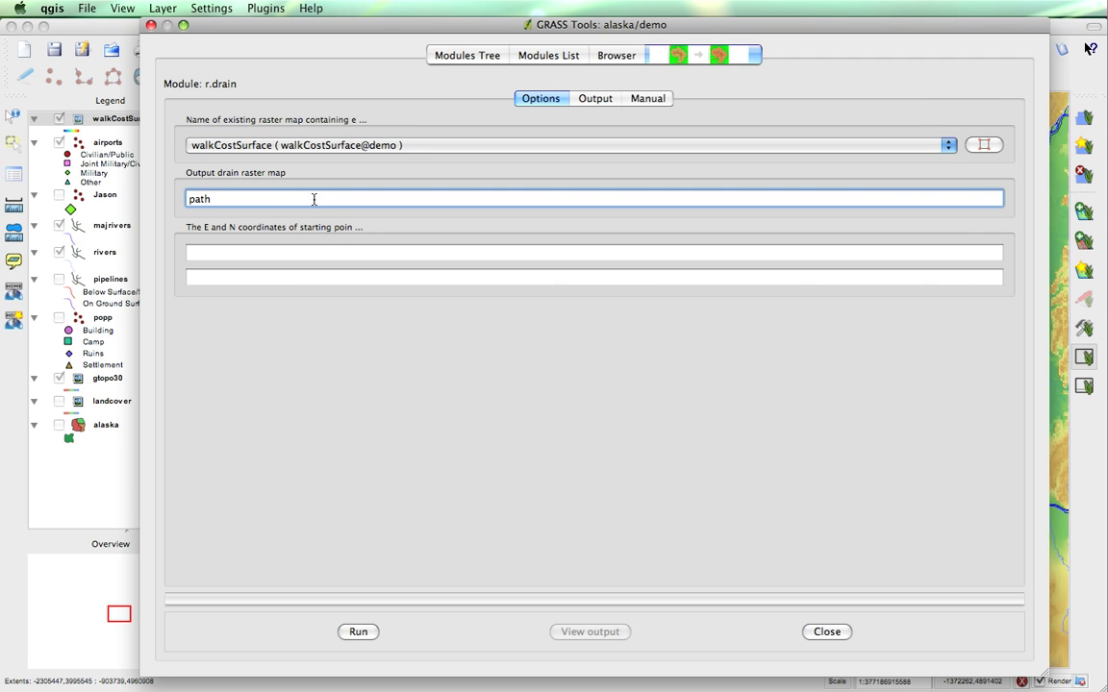
pyautogui.write('Between')
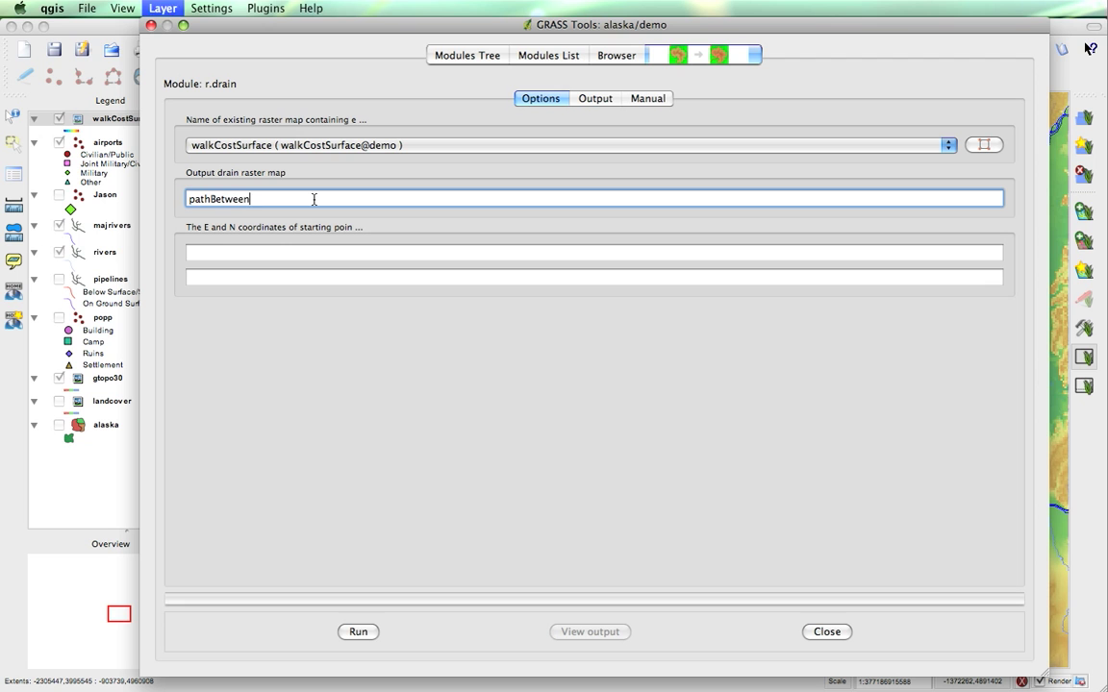
pyautogui.write('Airports')
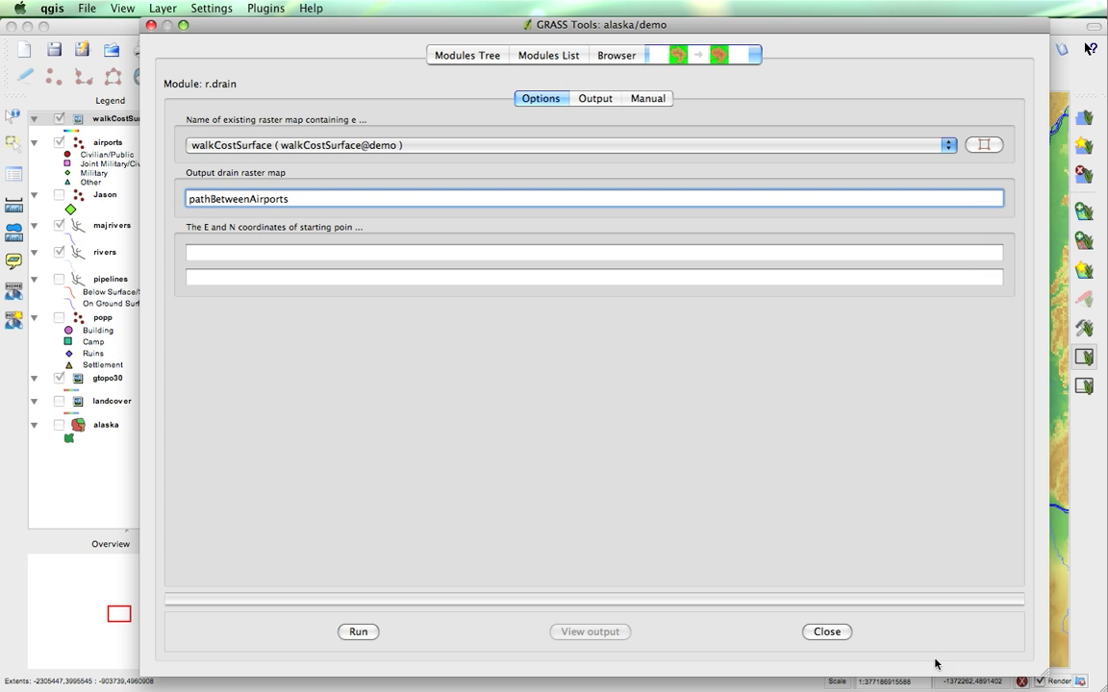
pyautogui.moveTo(1037, 676); pyautogui.dragTo(625, 653)
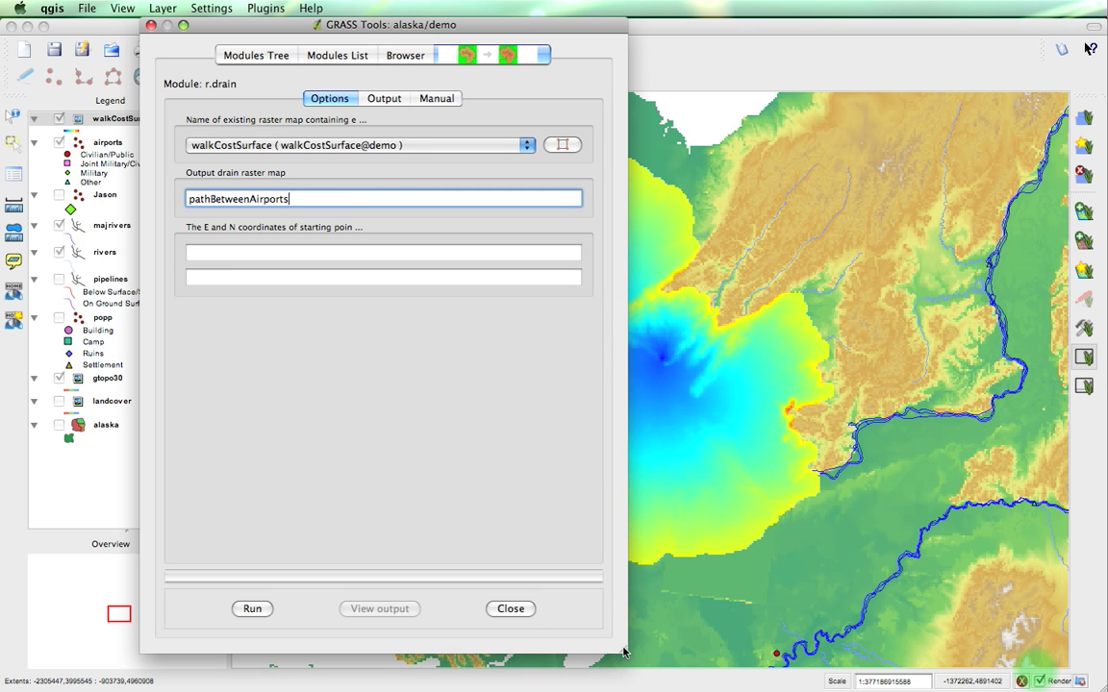
# Move the r.drain window aside and drag the airports layer above walkCostSurface in the Legend
pyautogui.moveTo(272, 31); pyautogui.dragTo(808, 46)
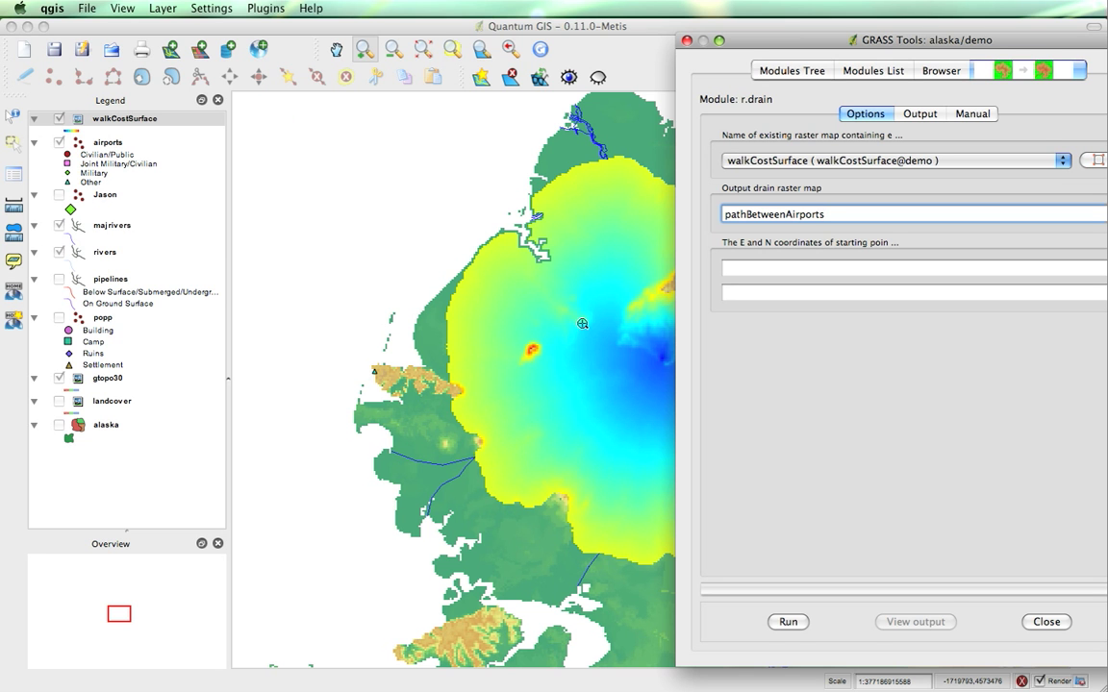
pyautogui.click(101, 141)
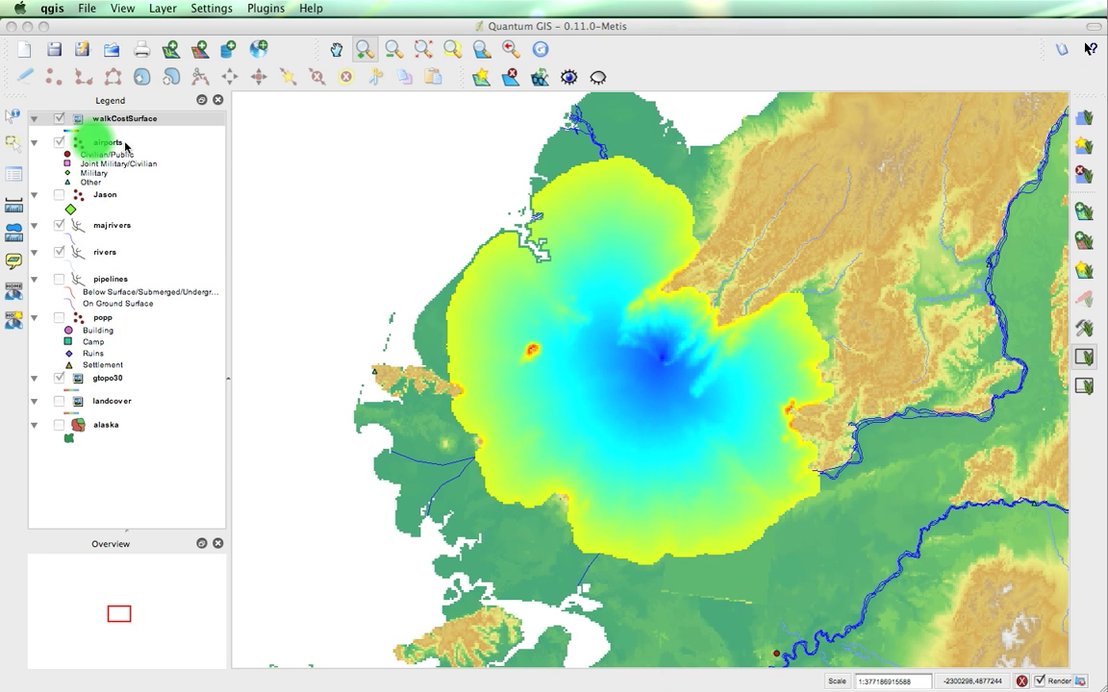
pyautogui.moveTo(111, 142); pyautogui.dragTo(110, 119)
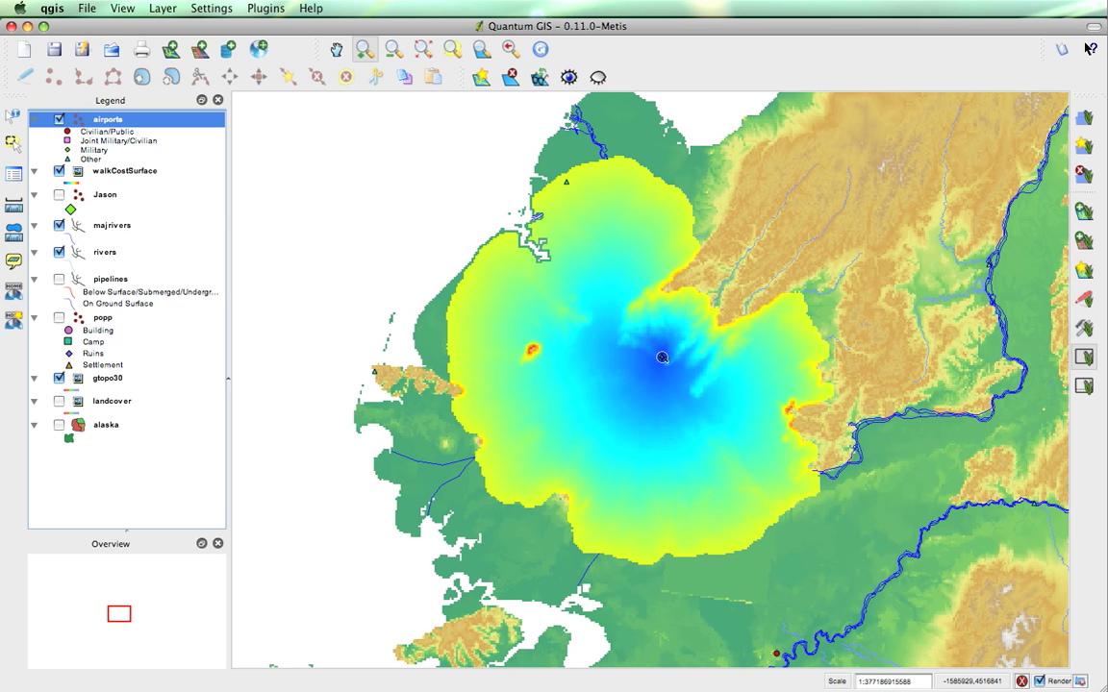
pyautogui.click(111, 173)
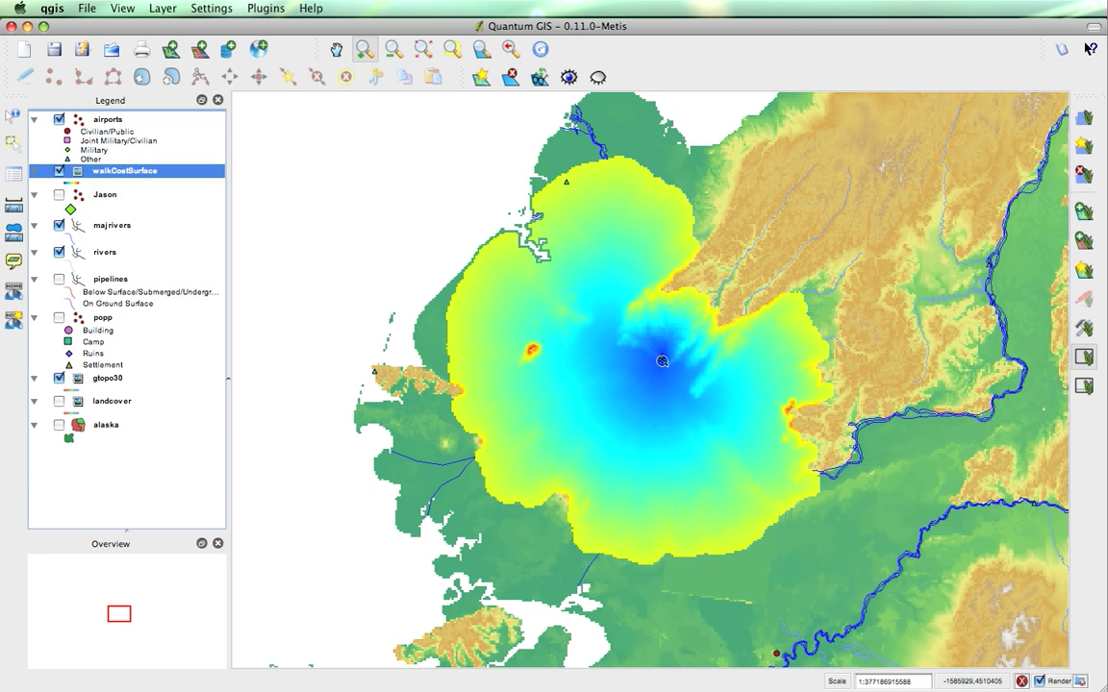
pyautogui.click(198, 148)
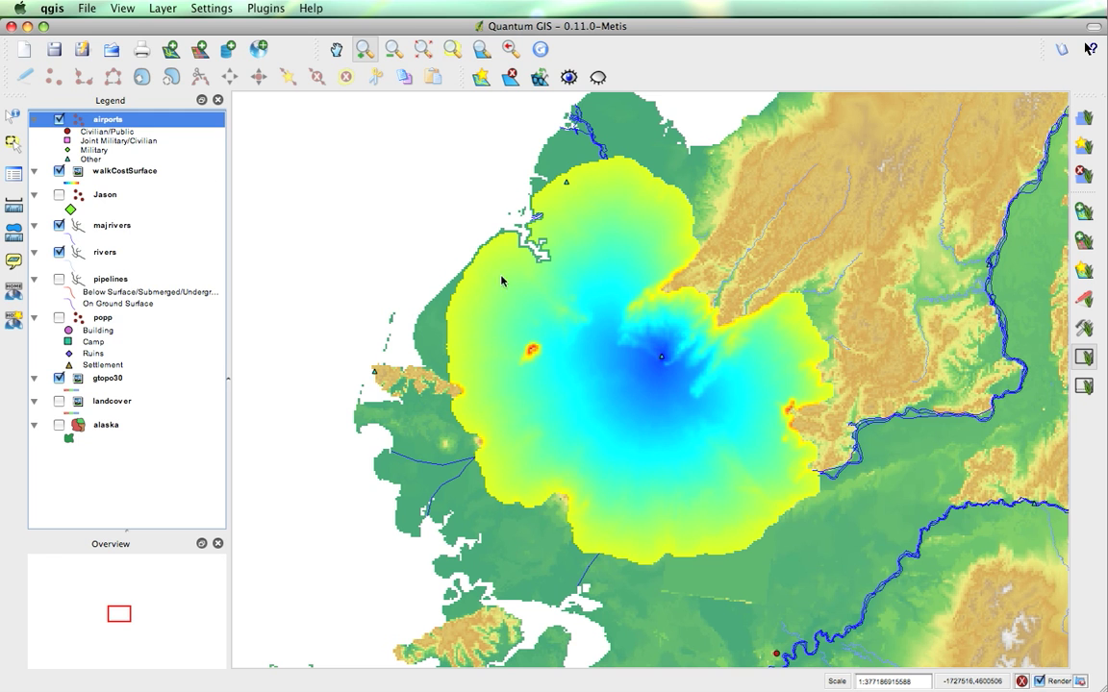
pyautogui.rightClick(96, 121)
pyautogui.click(94, 115)
# Check the airports layer metadata in Layer Properties, then close it unchanged
pyautogui.click(148, 122)
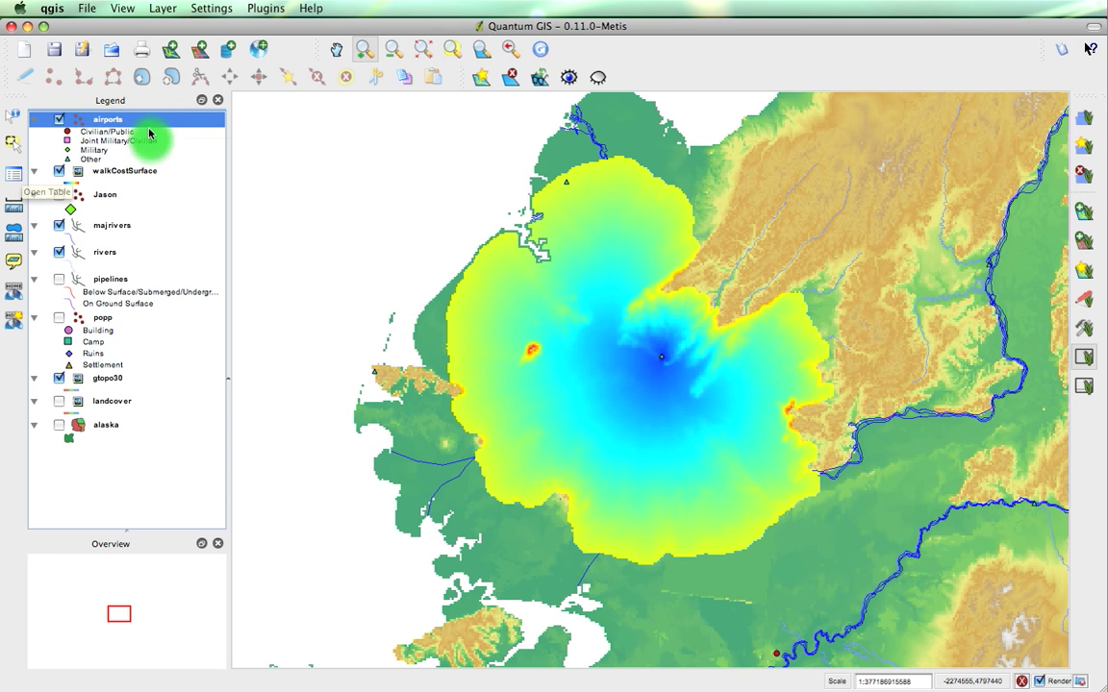
pyautogui.doubleClick(147, 122)
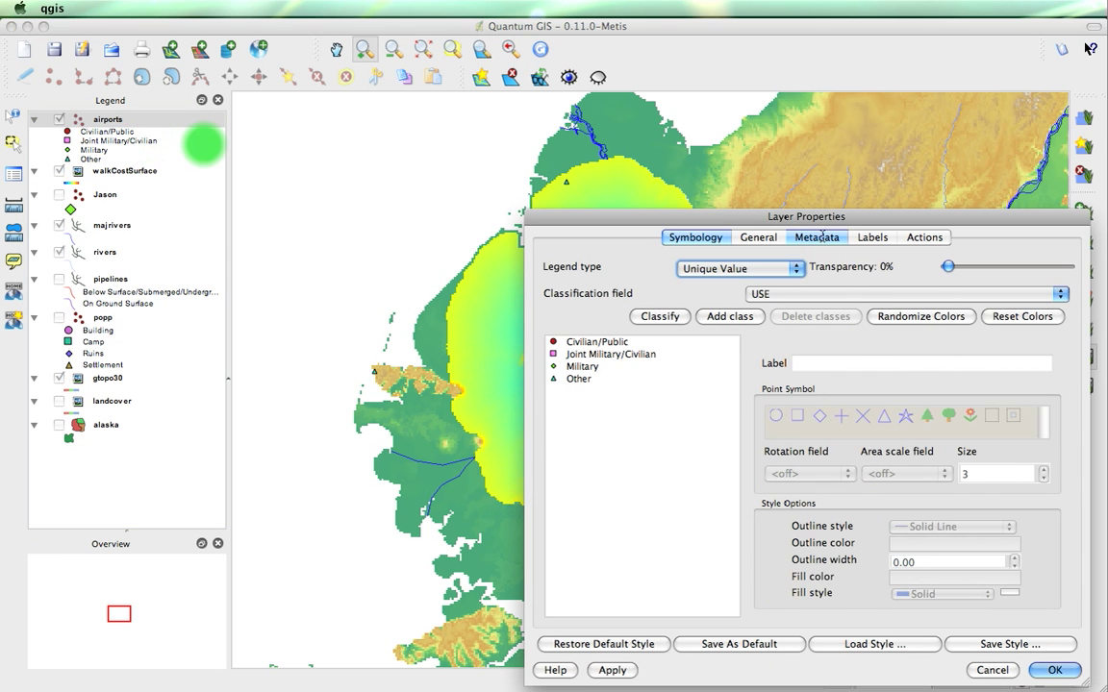
pyautogui.click(816, 238)
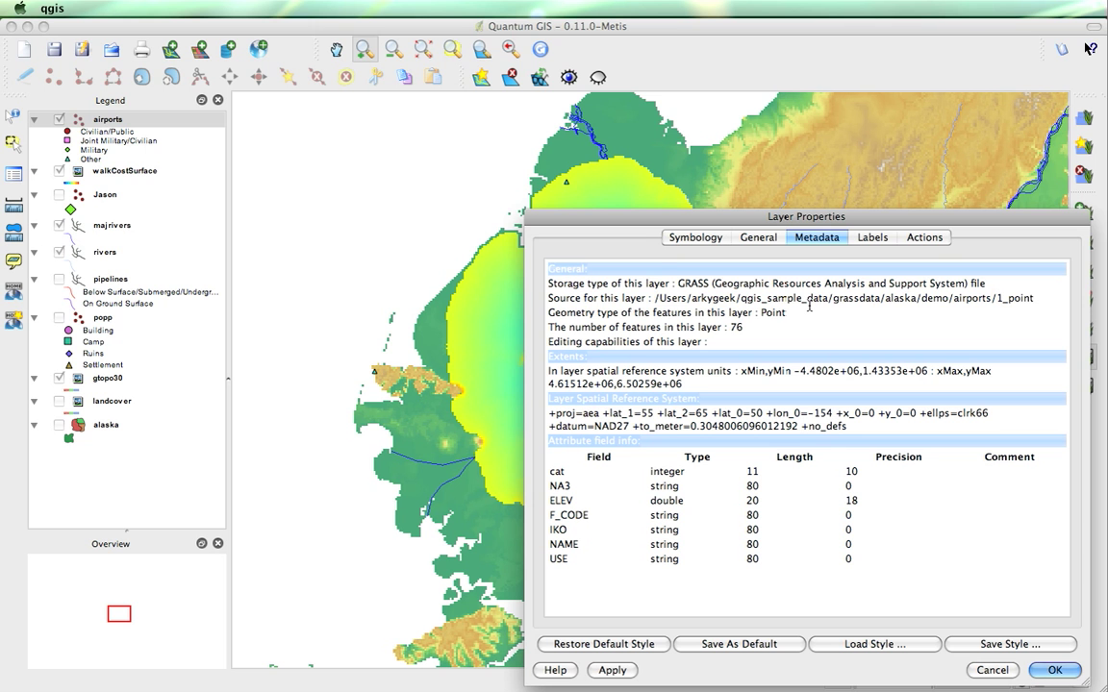
pyautogui.click(965, 604)
pyautogui.click(992, 670)
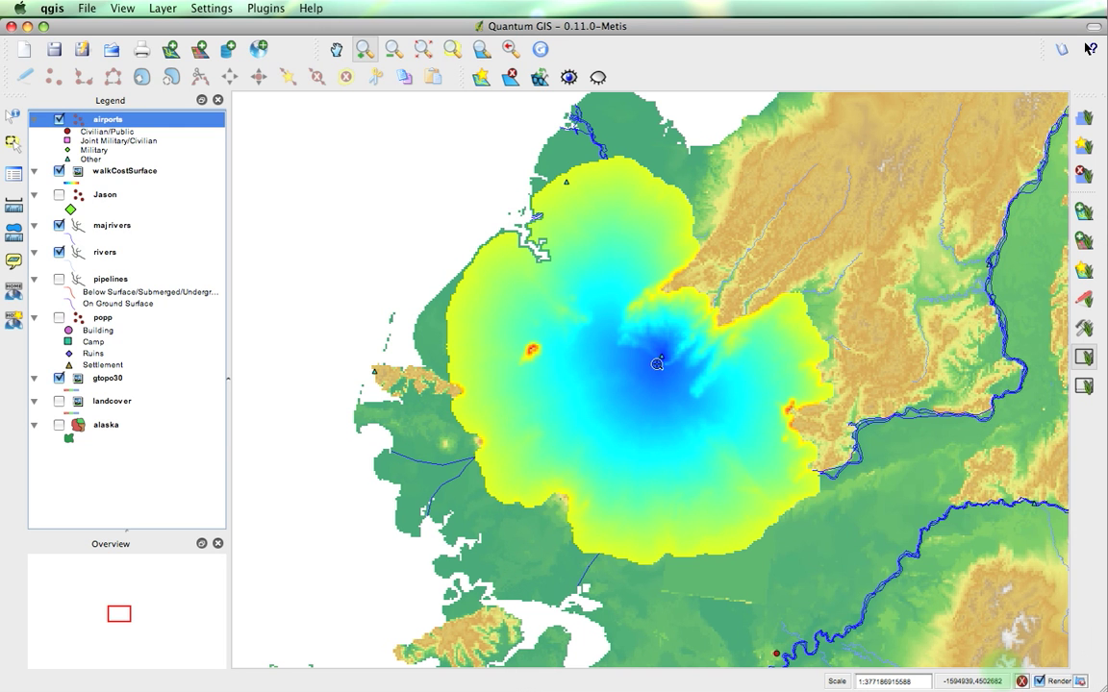
# Zoom and pan around the central airport and identify it as ST MARYS, elevation 282
pyautogui.click(658, 357)
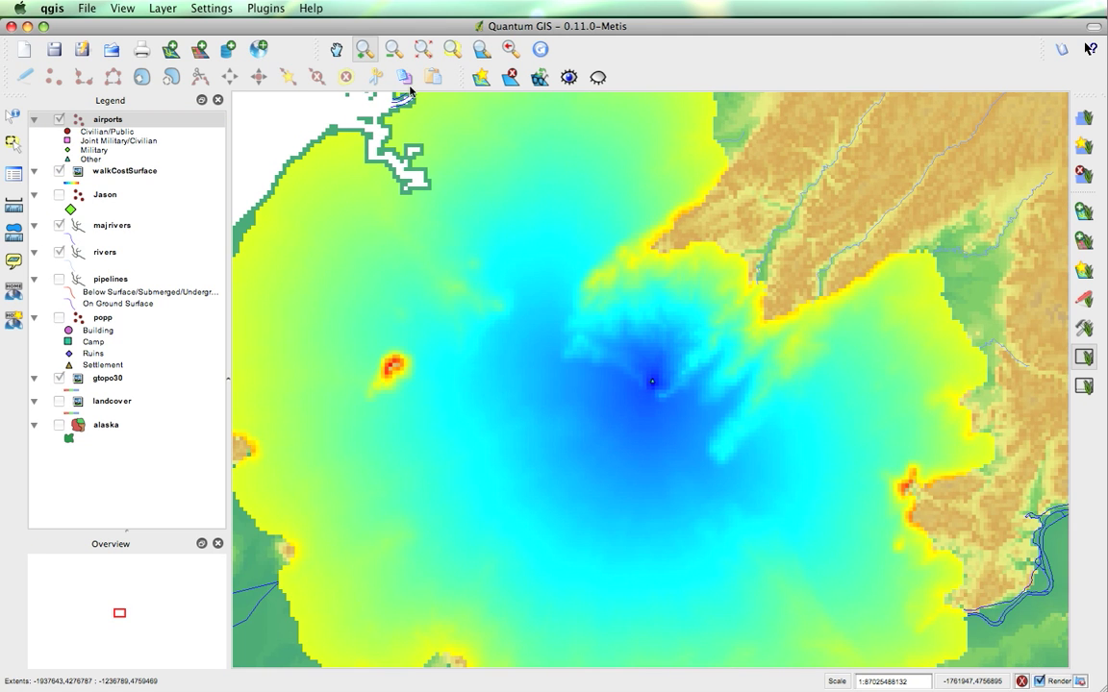
pyautogui.click(335, 48)
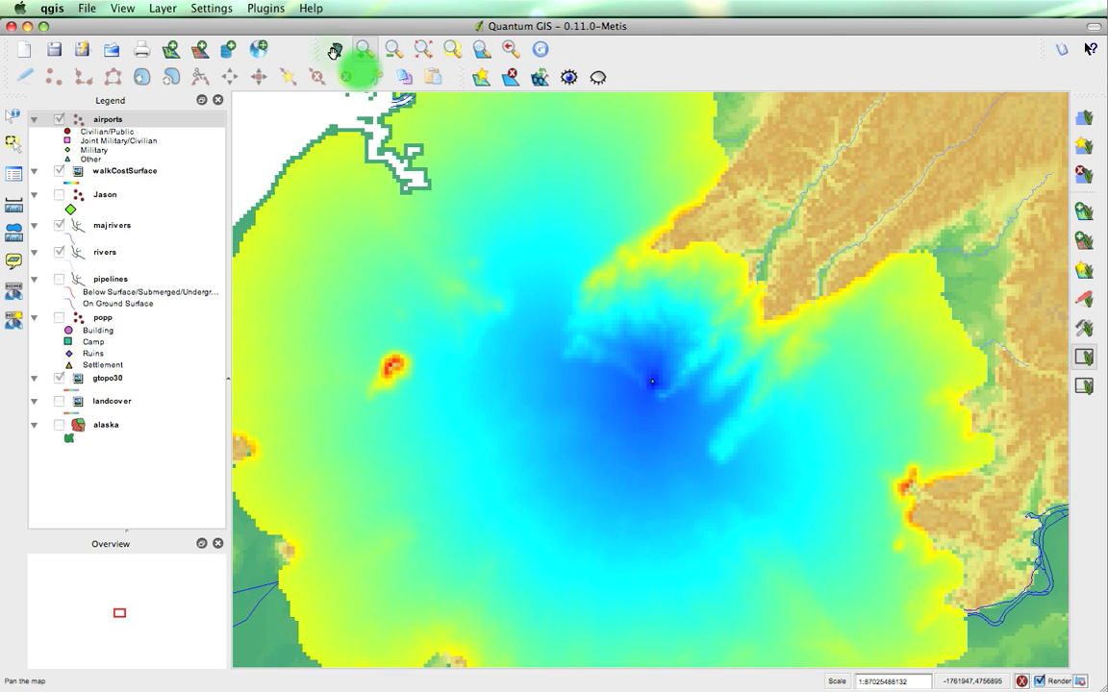
pyautogui.moveTo(450, 198); pyautogui.dragTo(455, 298)
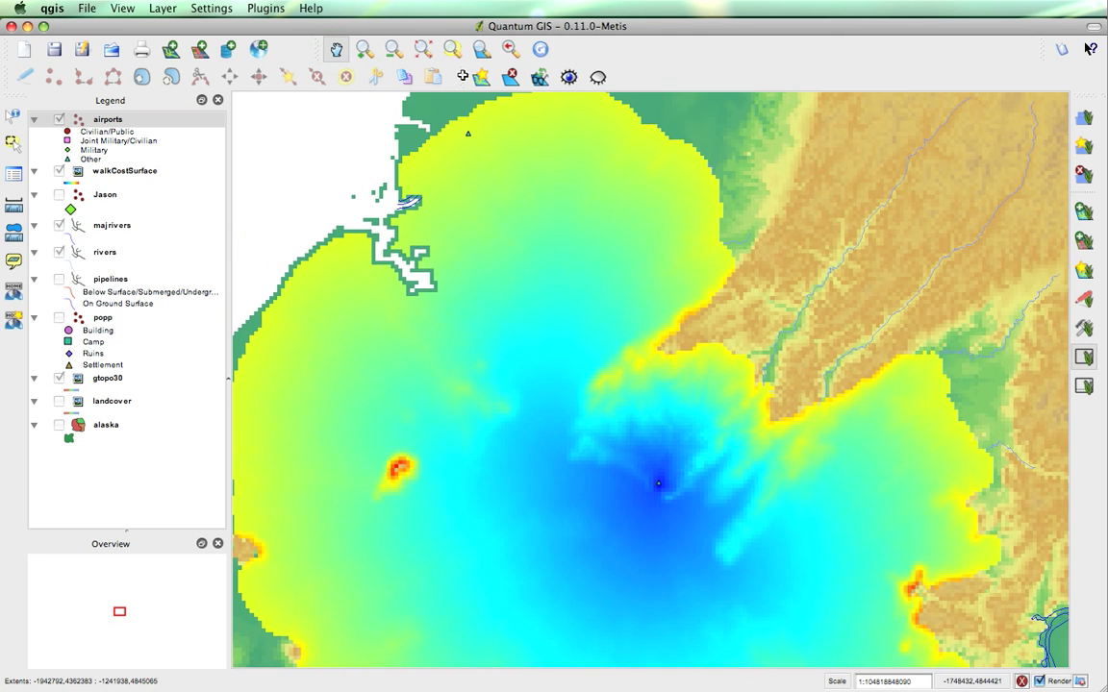
pyautogui.click(13, 114)
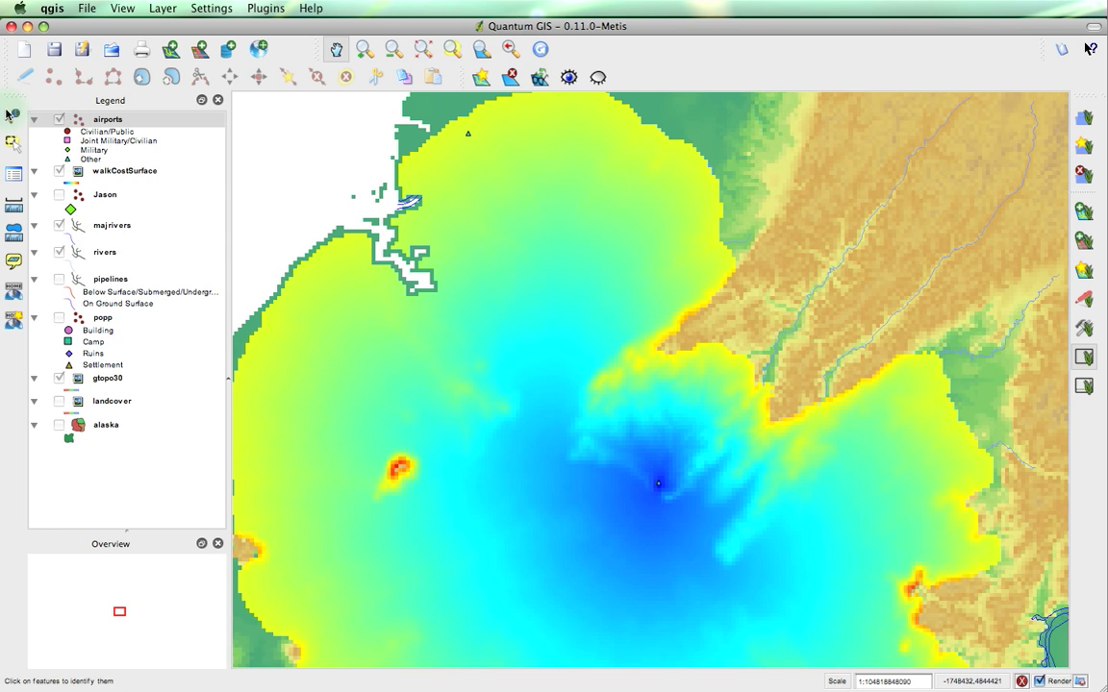
pyautogui.click(660, 486)
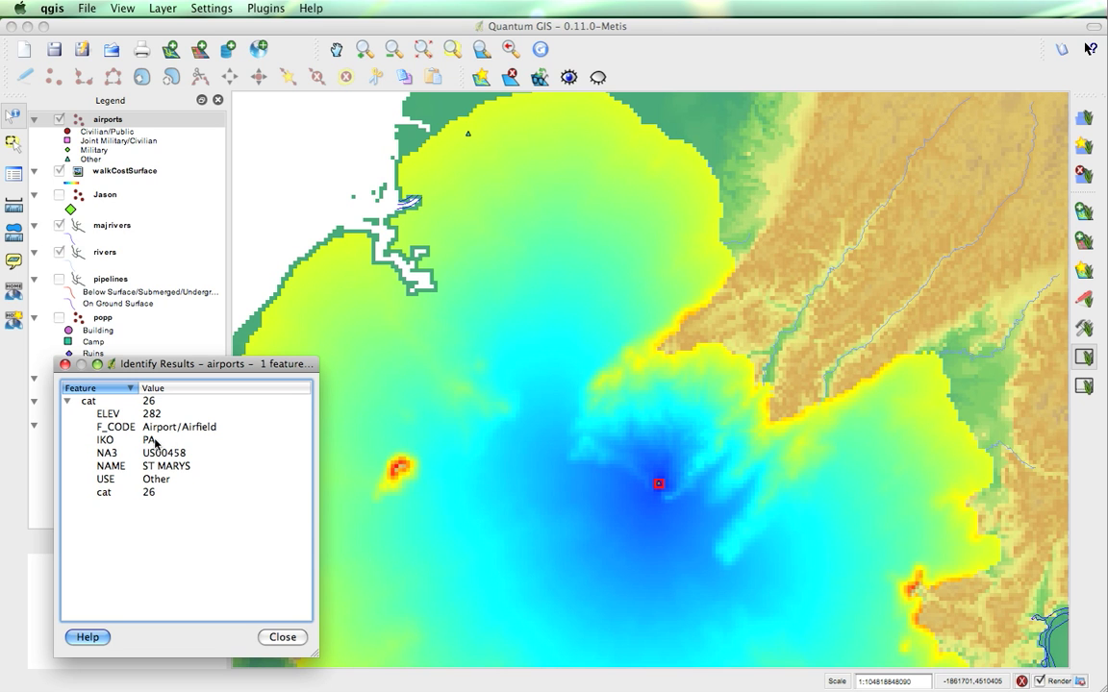
pyautogui.click(65, 364)
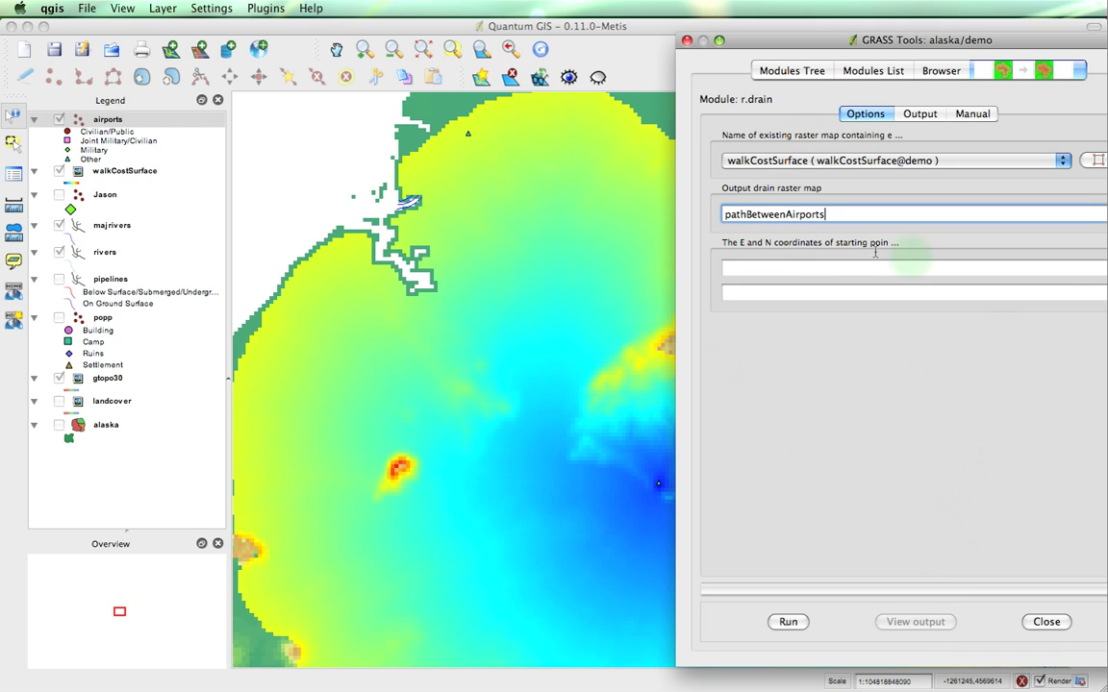
# Run r.drain from -1584964,4516198 to -1745214,4809668 to produce pathBetweenAirports
pyautogui.click(908, 264)
pyautogui.write('-1584964')
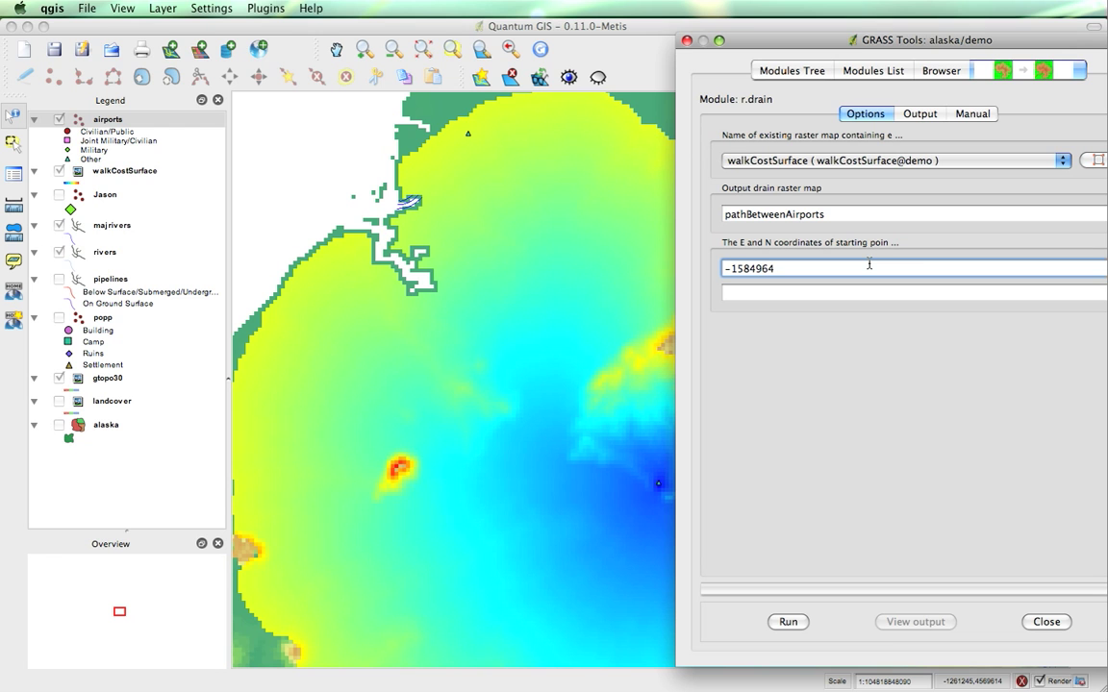
pyautogui.write(',')
pyautogui.click(747, 24)
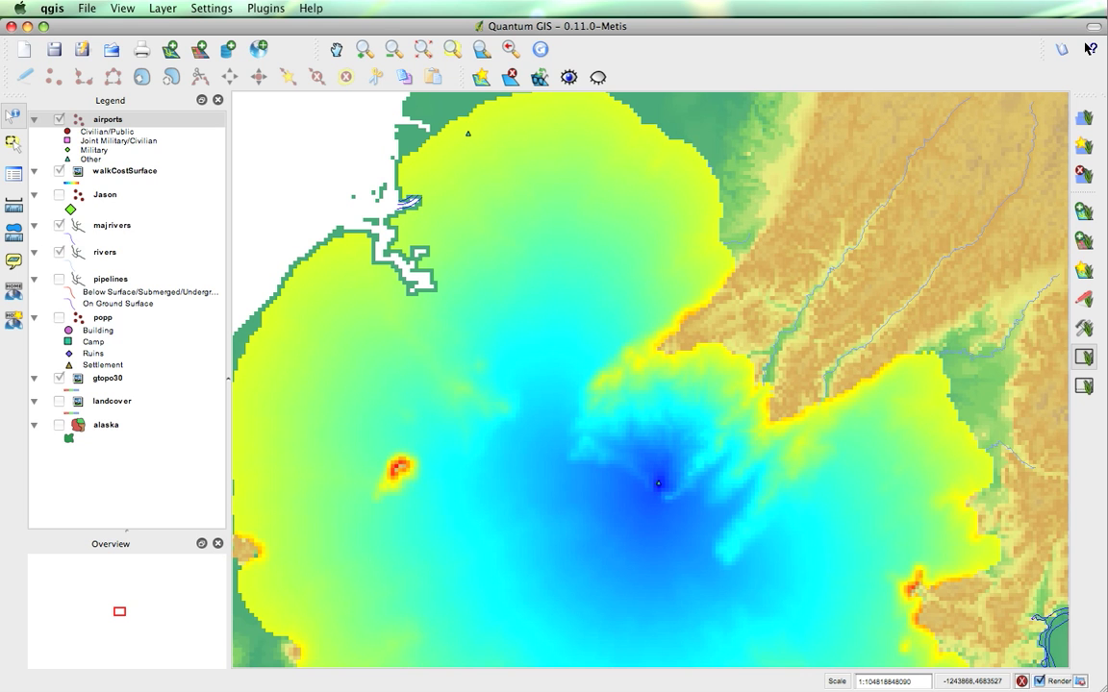
pyautogui.click(659, 483)
pyautogui.write('45')
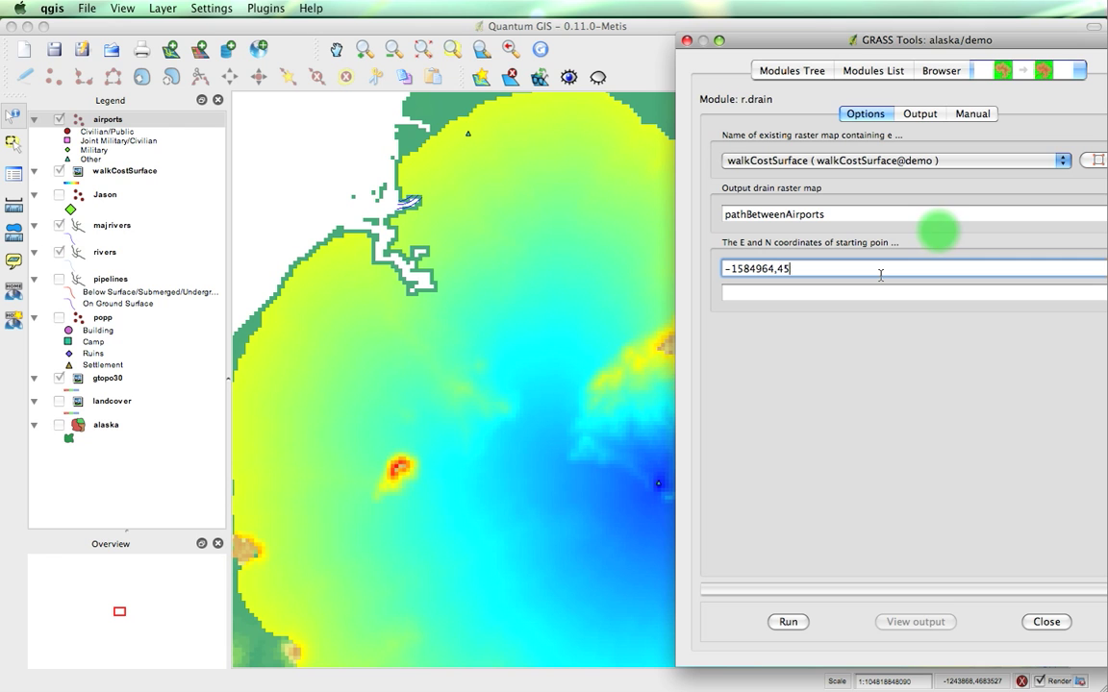
pyautogui.write('161985')
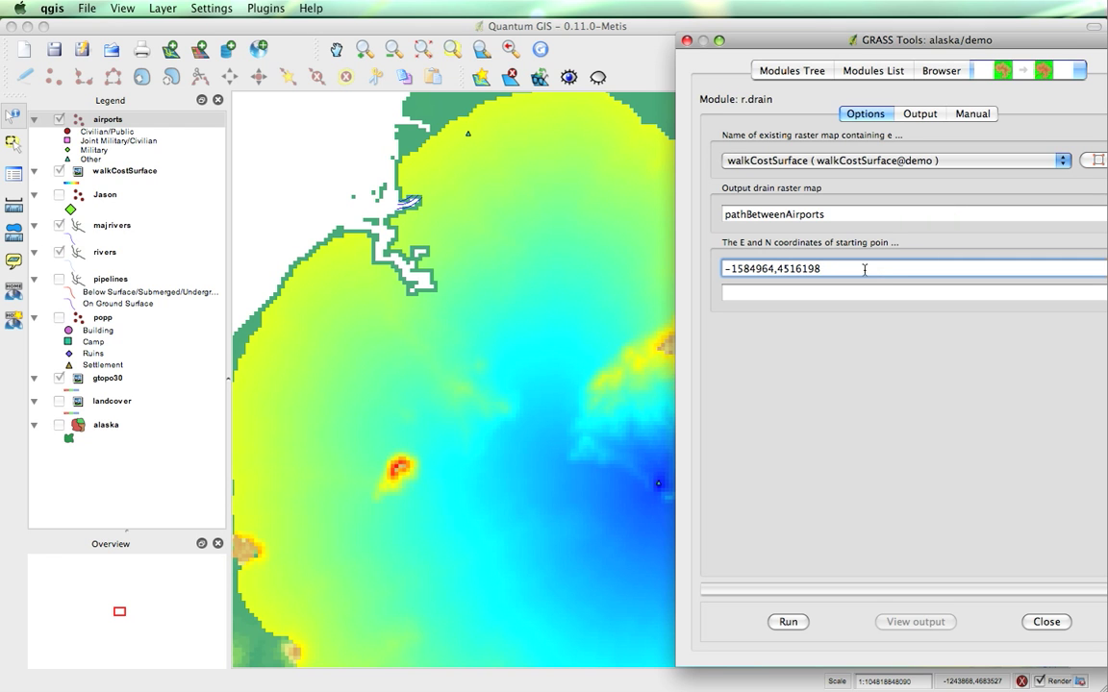
pyautogui.click(859, 278)
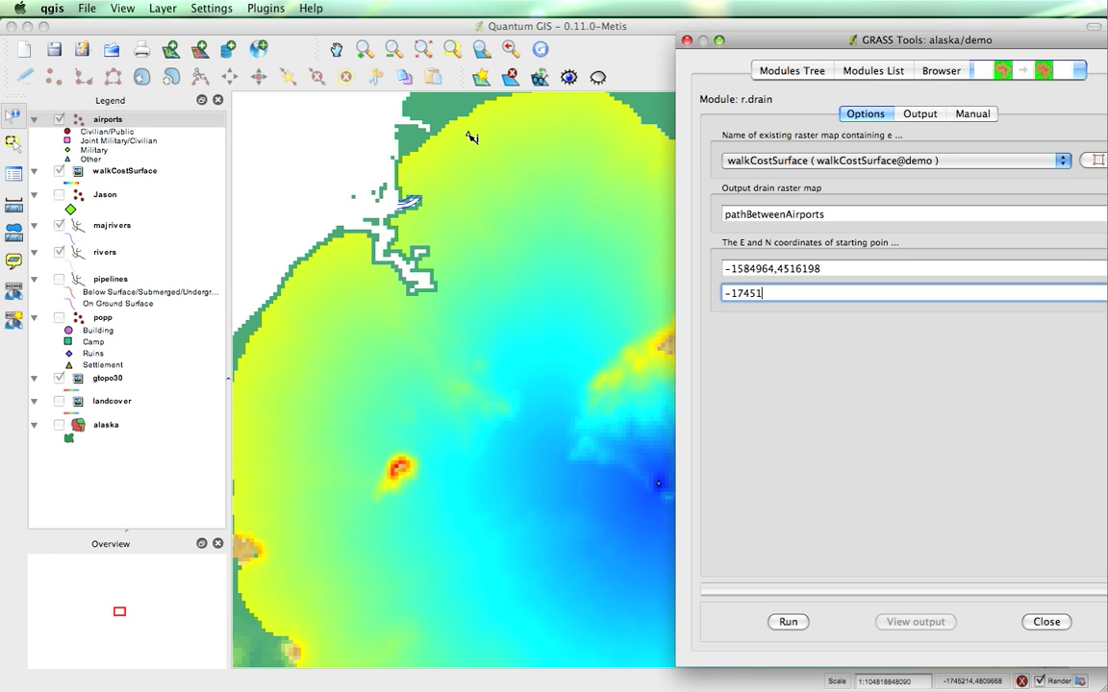
pyautogui.write('14,4809668')
pyautogui.click(790, 623)
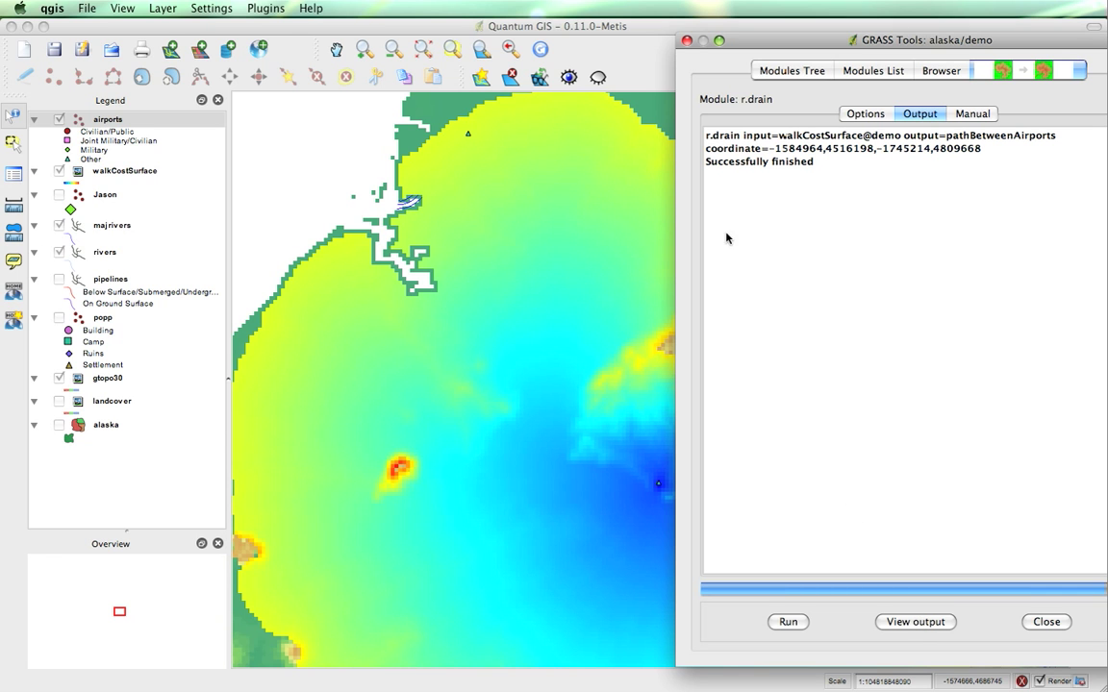
# Add the pathBetweenAirports output to the map and hide walkCostSurface to reveal the terrain
pyautogui.click(871, 627)
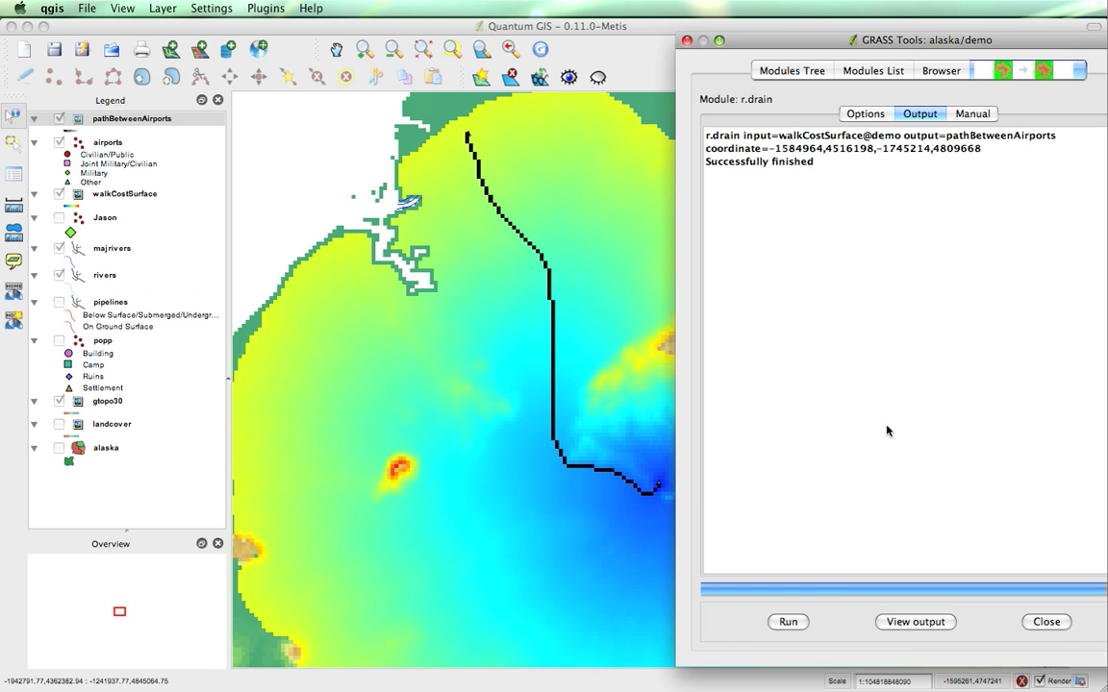
pyautogui.click(633, 44)
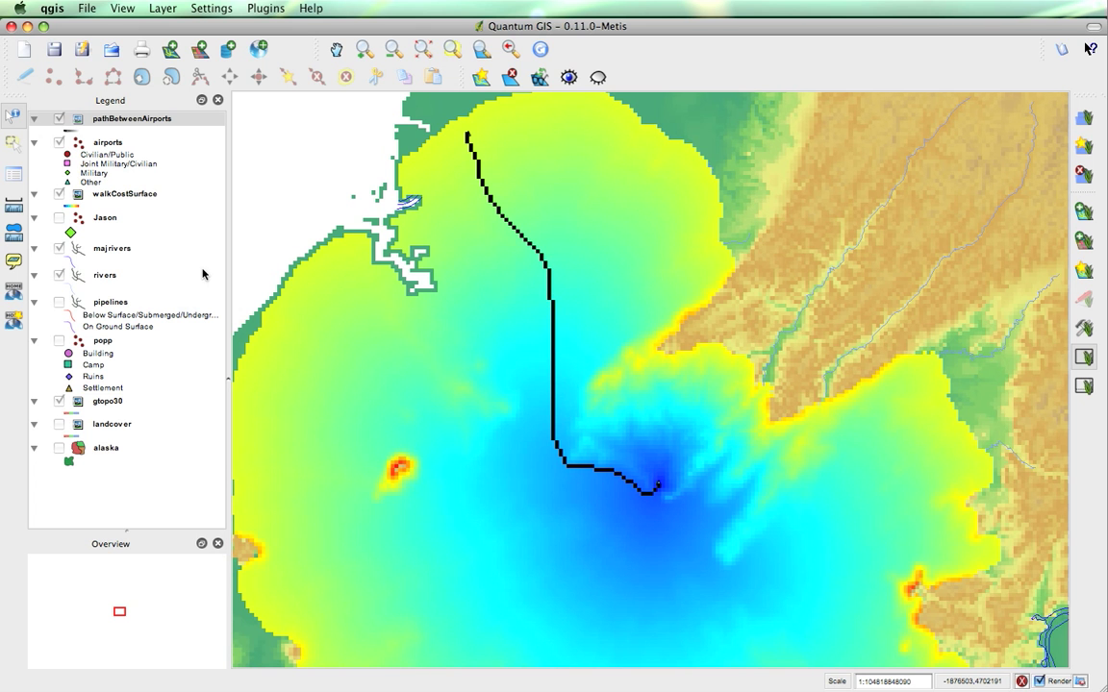
pyautogui.click(56, 194)
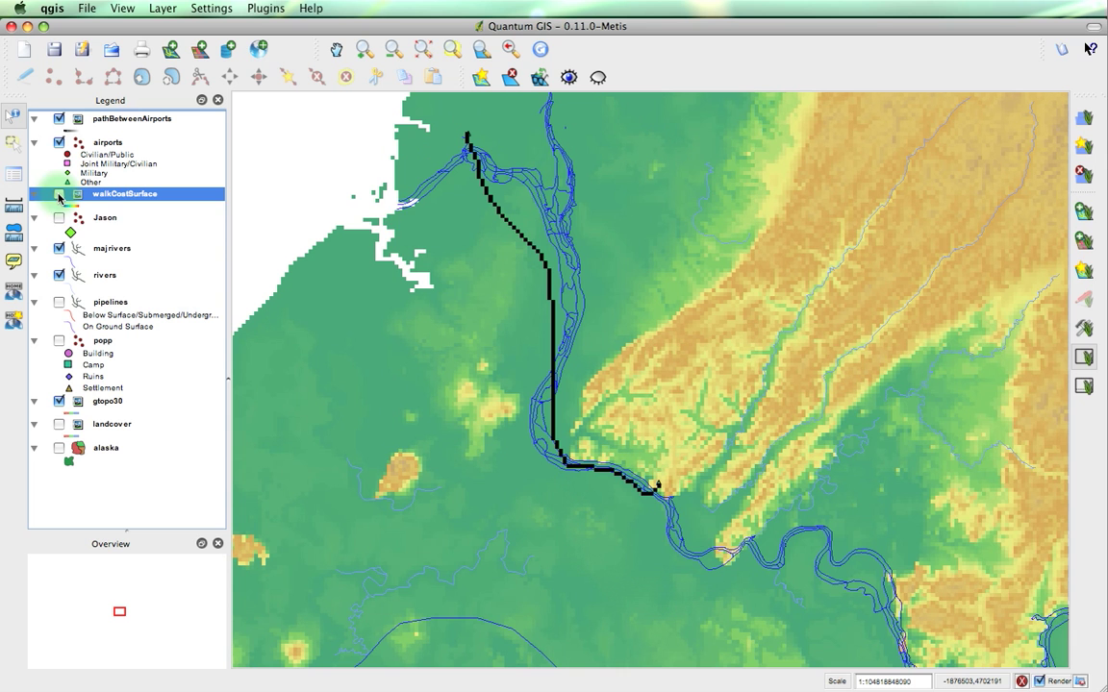